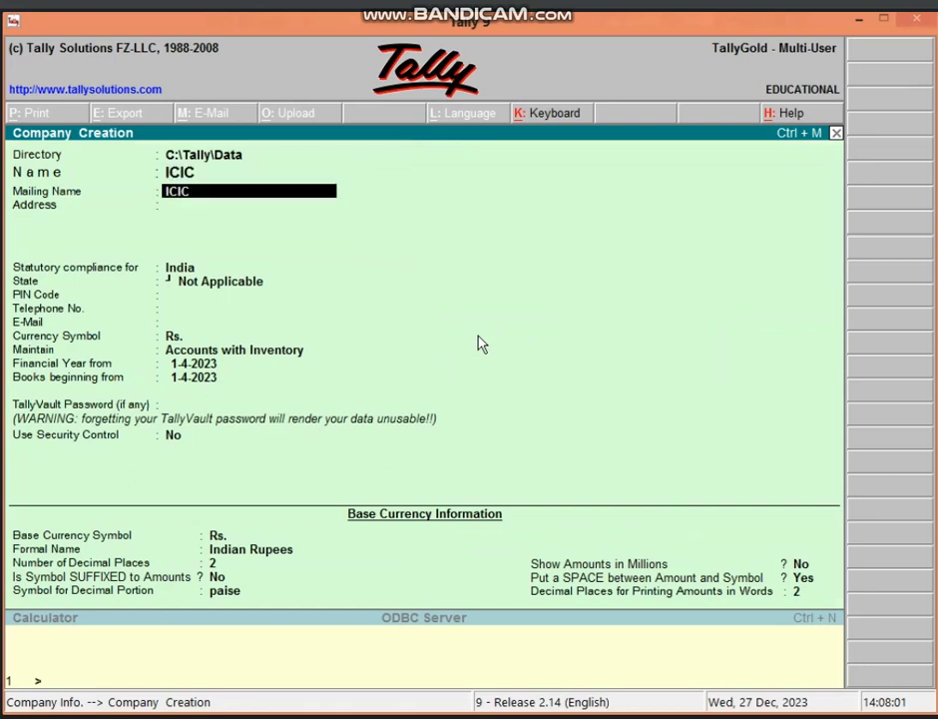
key(Return)
- Enter the address VIDISHA and select Madhya Pradesh as the company's state
text(VID)
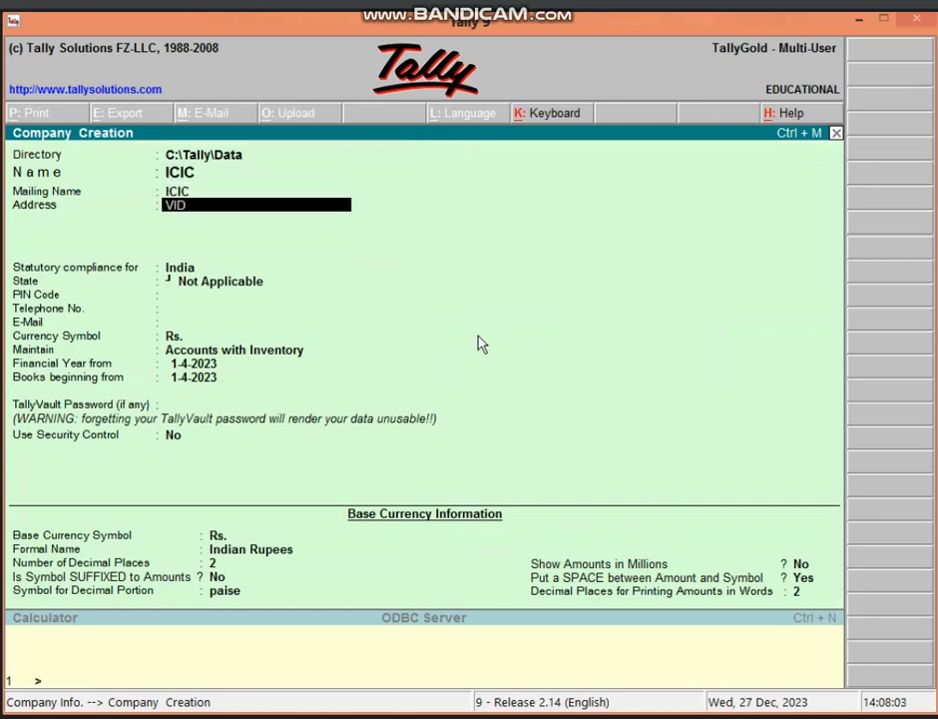
text(ISHA)
key(Return)
key(Return)
key(Return)
text(M)
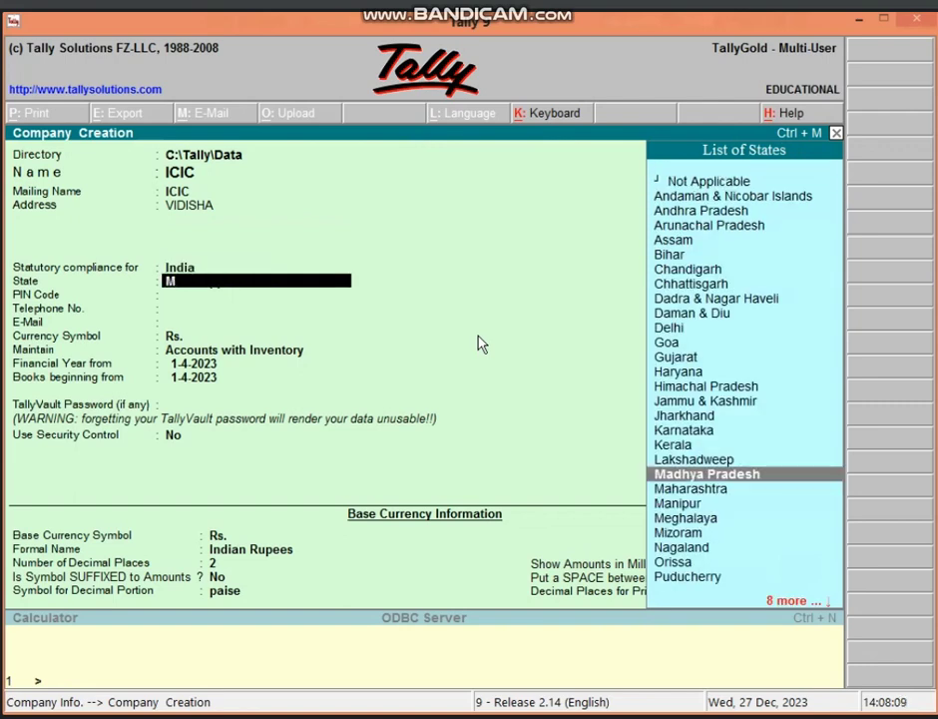
key(Return)
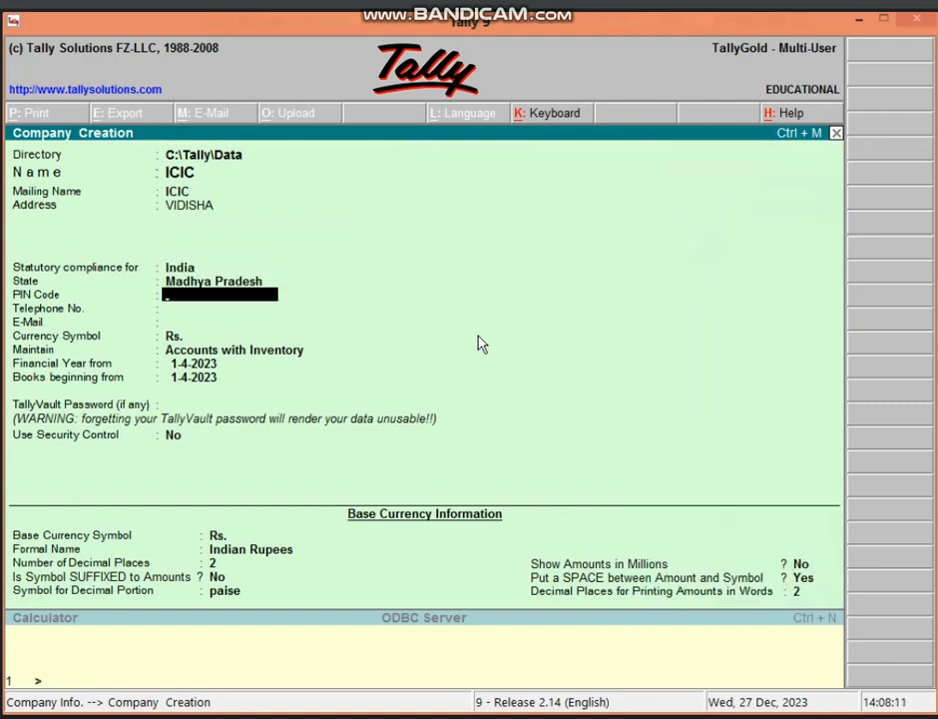
- Enter the company PIN code and telephone number, then accept the remaining details
text(464001)
key(Return)
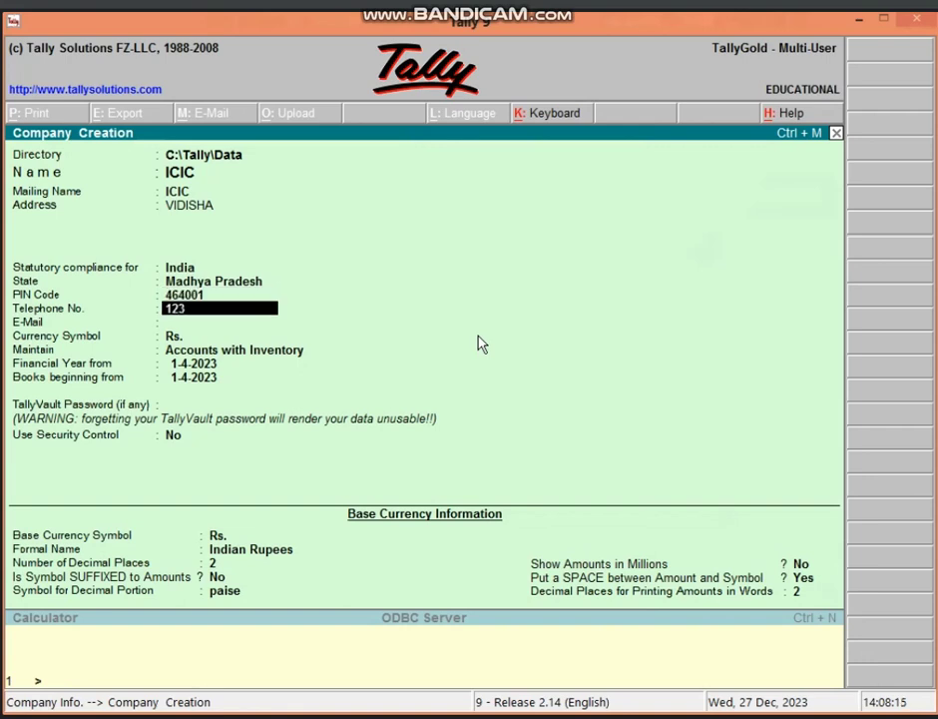
key(Return)
key(Return)
key(Return)
key(Return)
key(Return)
key(Return)
key(Return)
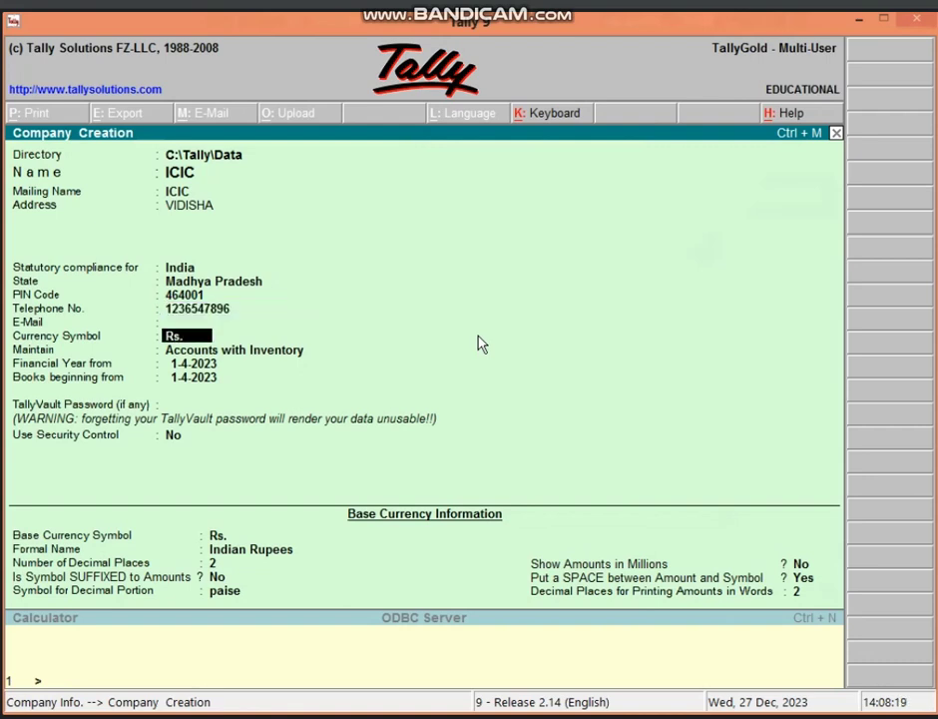
key(Return)
key(Return)
key(Return)
key(Return)
key(Return)
key(Return)
key(Return)
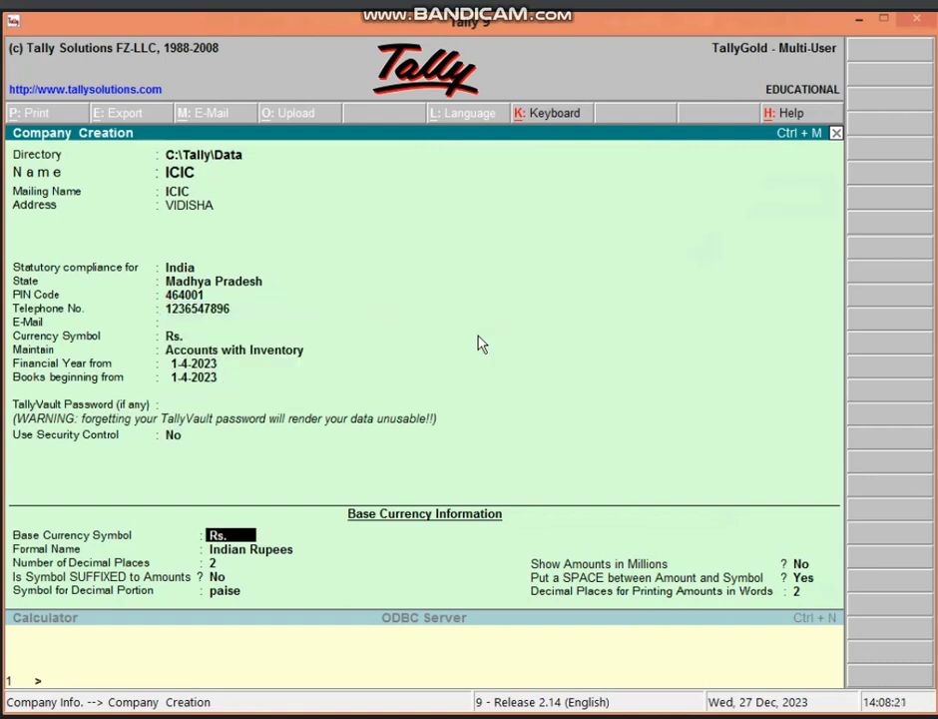
key(Return)
key(Return)
key(Return)
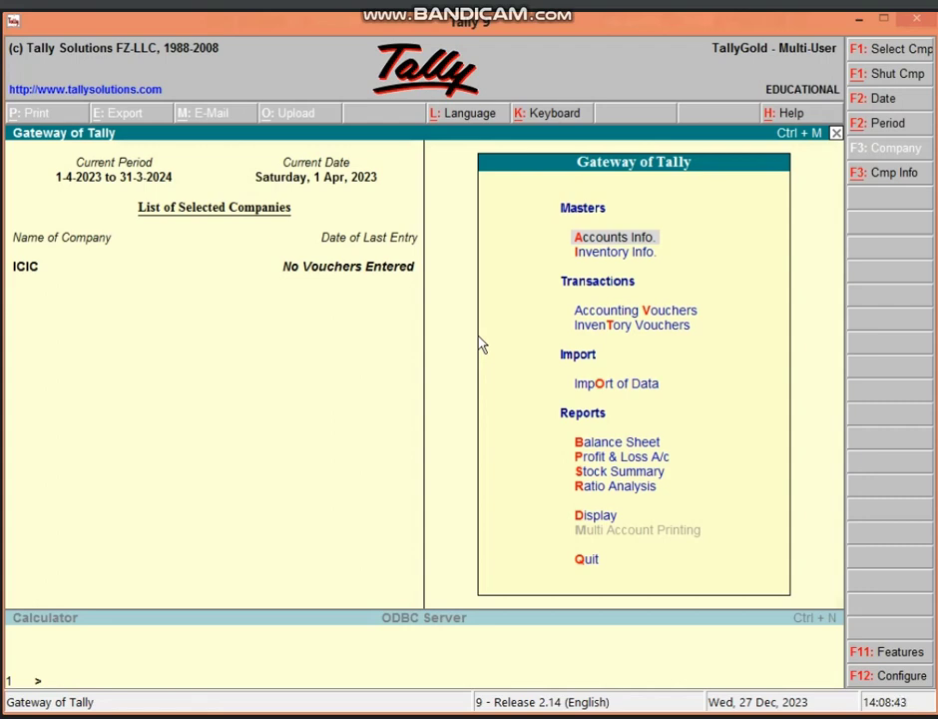
- Create the ledger CAPITAL A/C under the Capital Account group and close the form
key(Return)
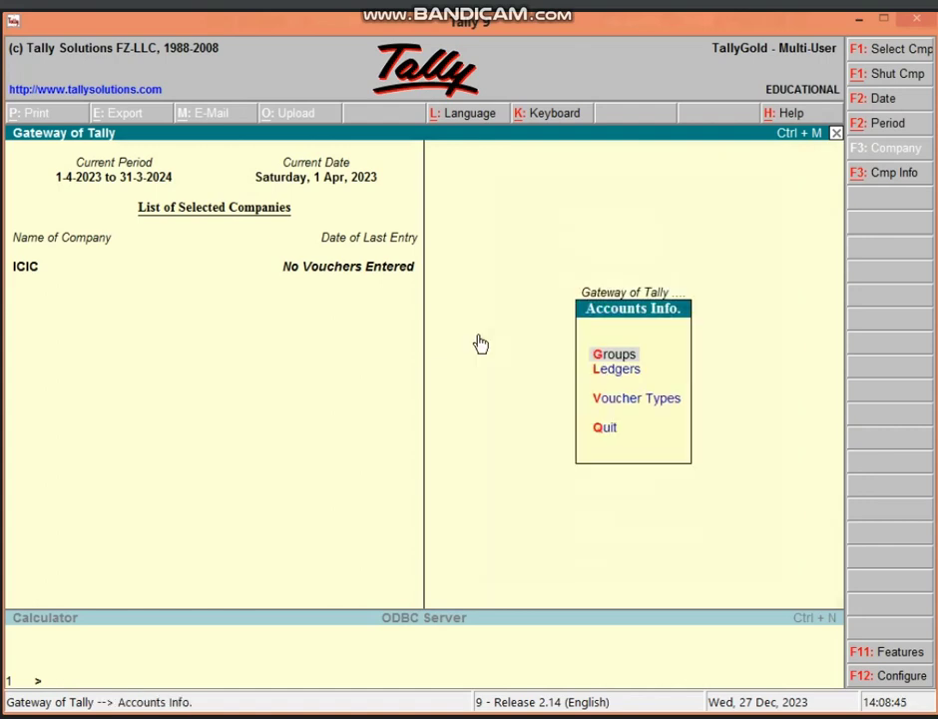
key(l)
key(Return)
text(CAP)
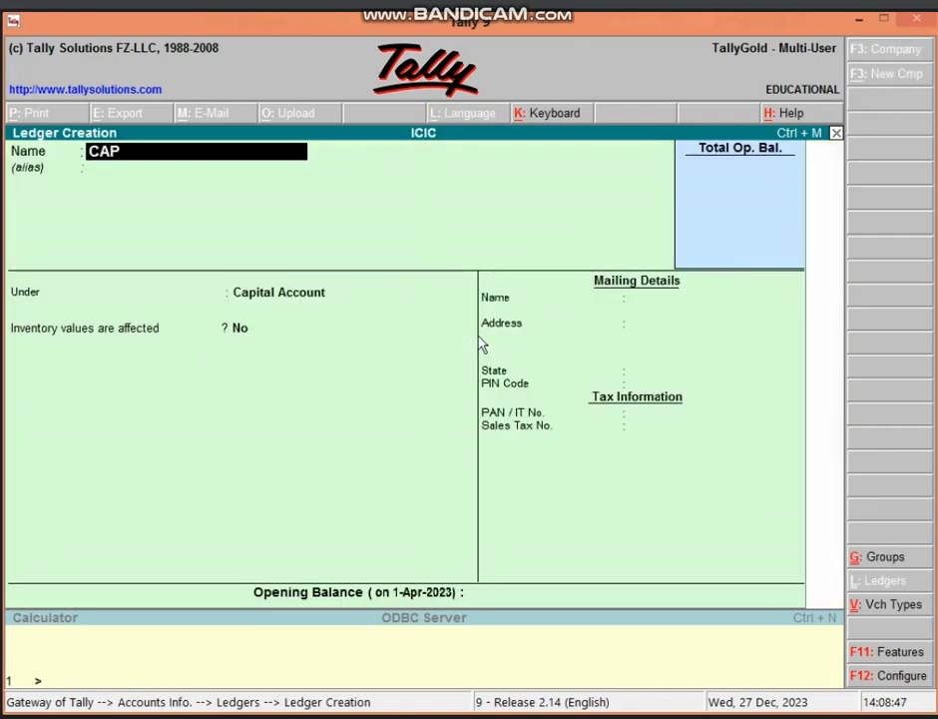
text(ITAL A/C)
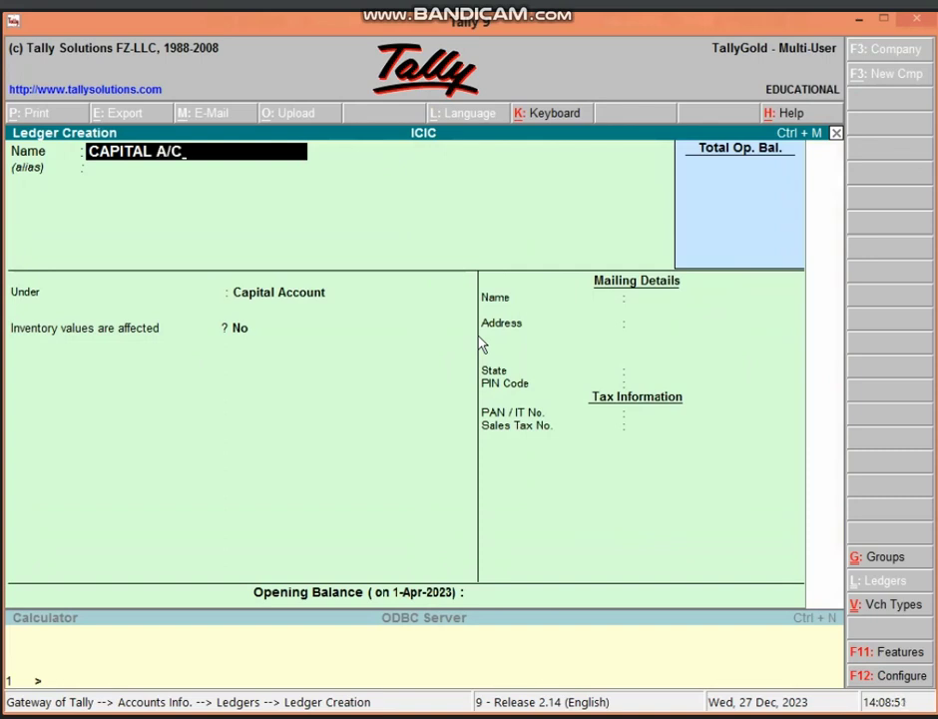
key(Return)
key(Return)
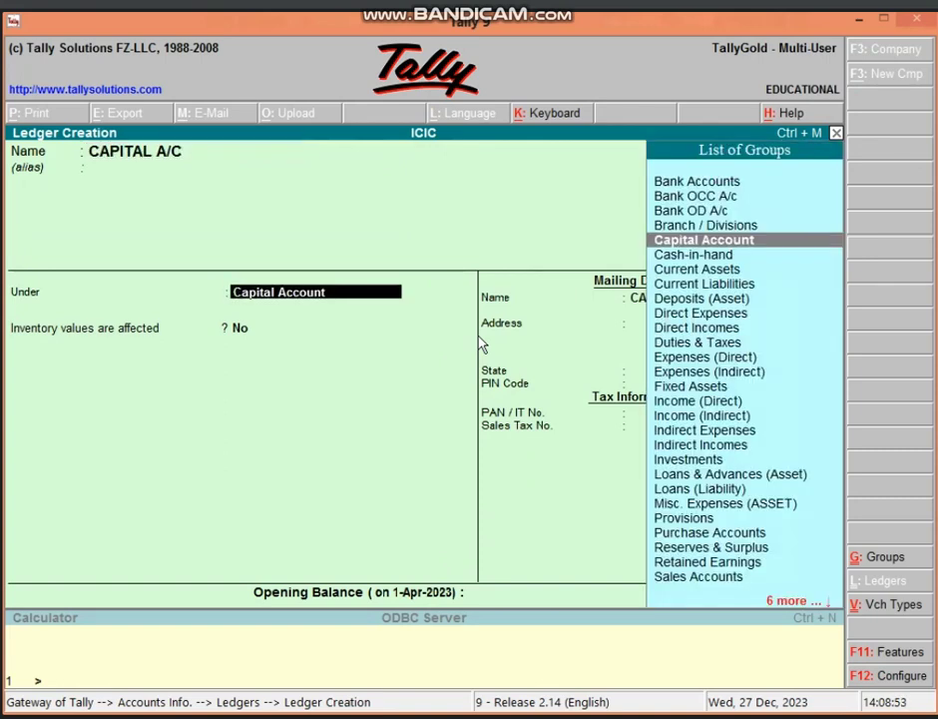
key(Return)
key(Return)
key(Return)
key(Return)
key(Return)
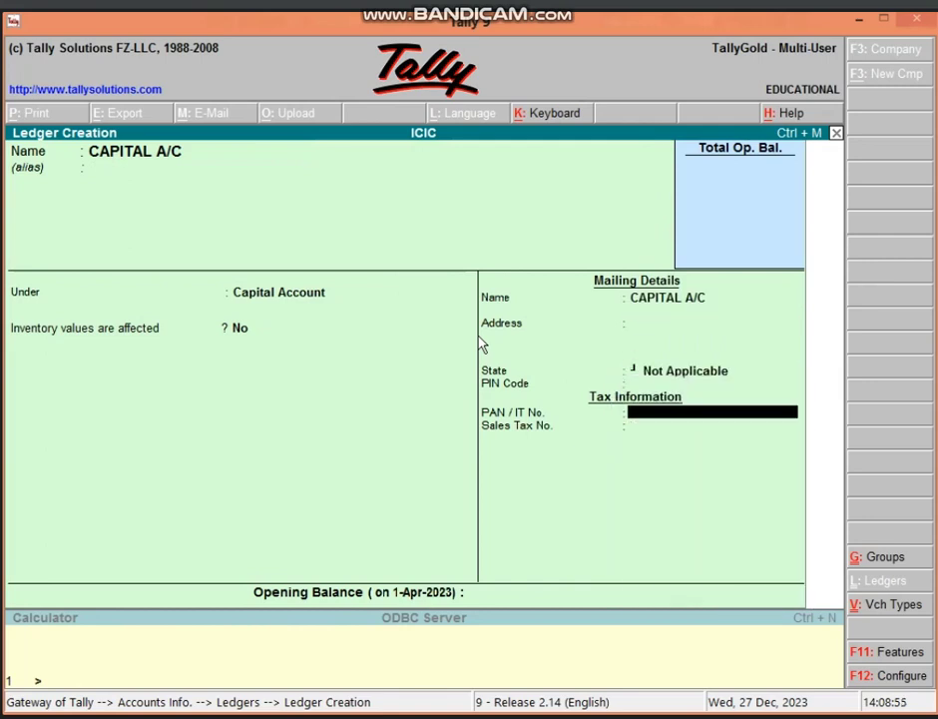
key(Return)
key(Return)
key(Return)
key(Return)
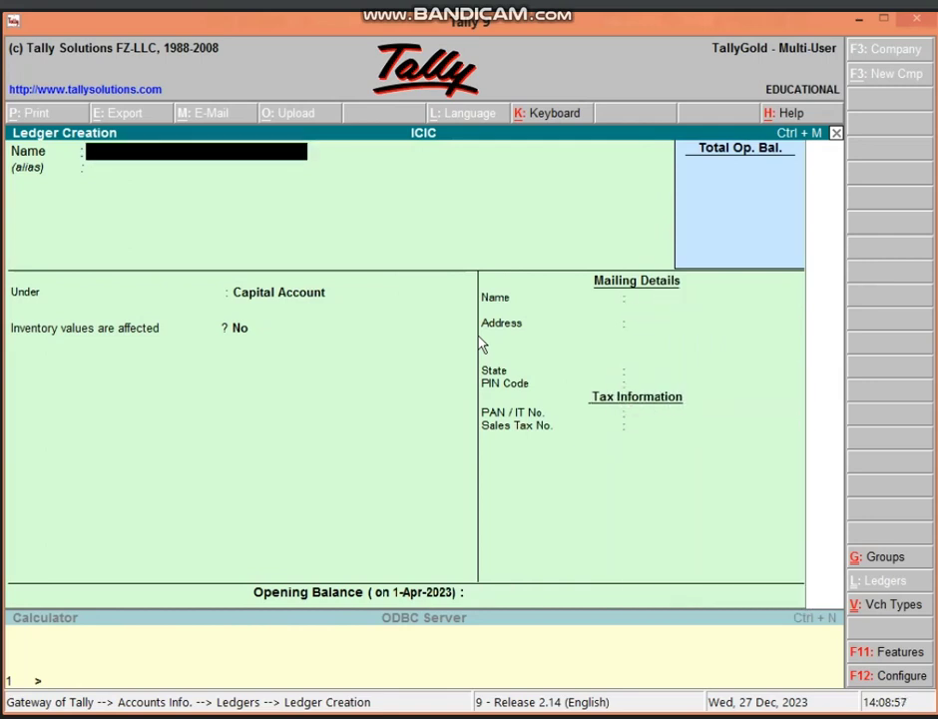
key(Escape)
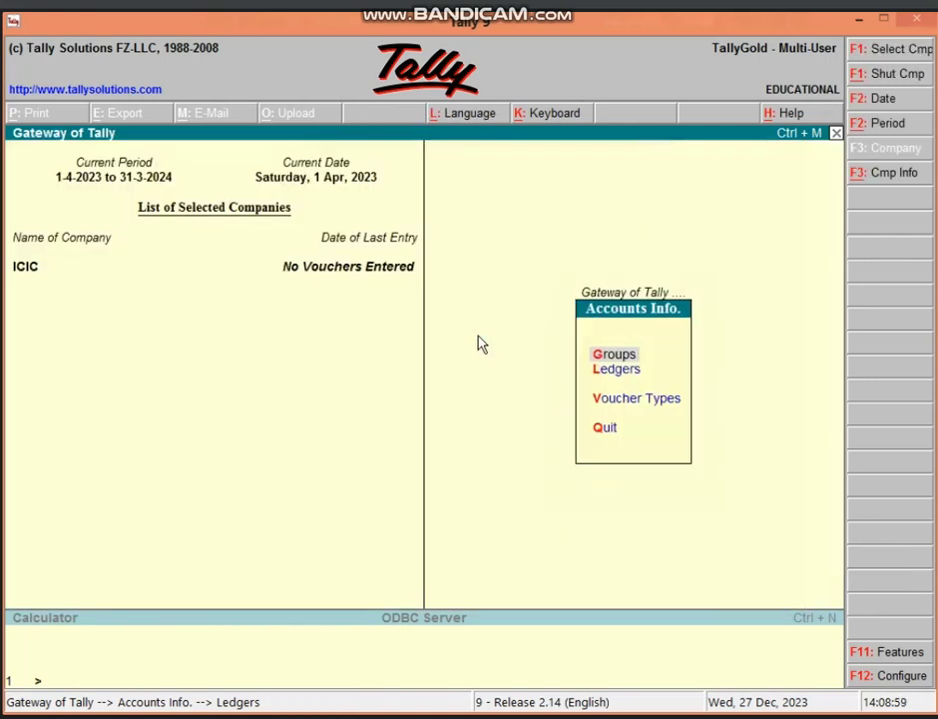
- Save Receipt No. 1 crediting CAPITAL A/C 5,00,000 and debiting Cash
key(Escape)
key(v)
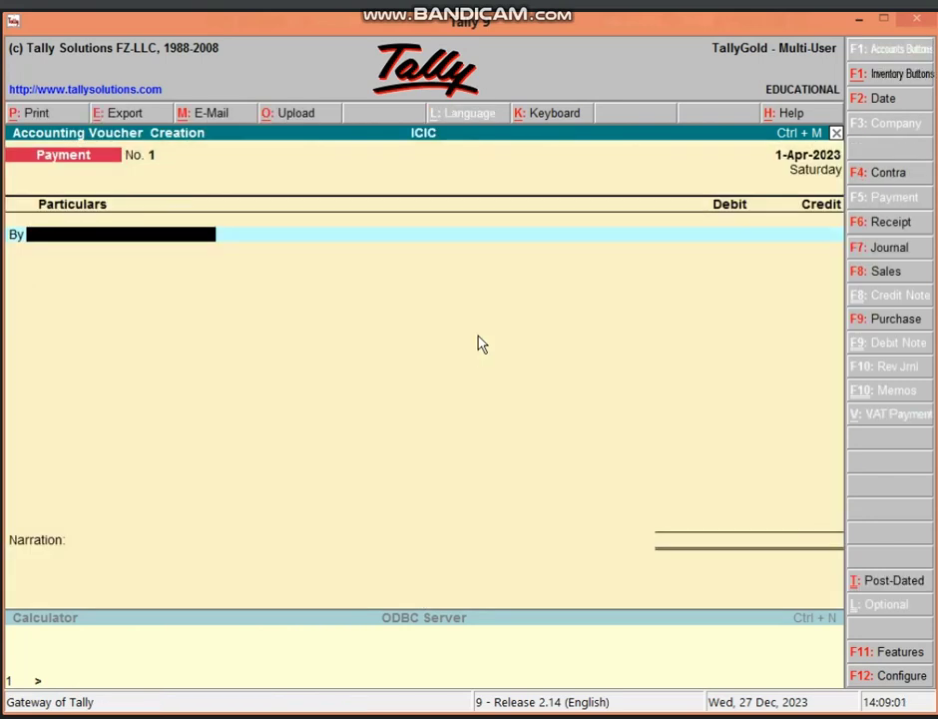
key(F6)
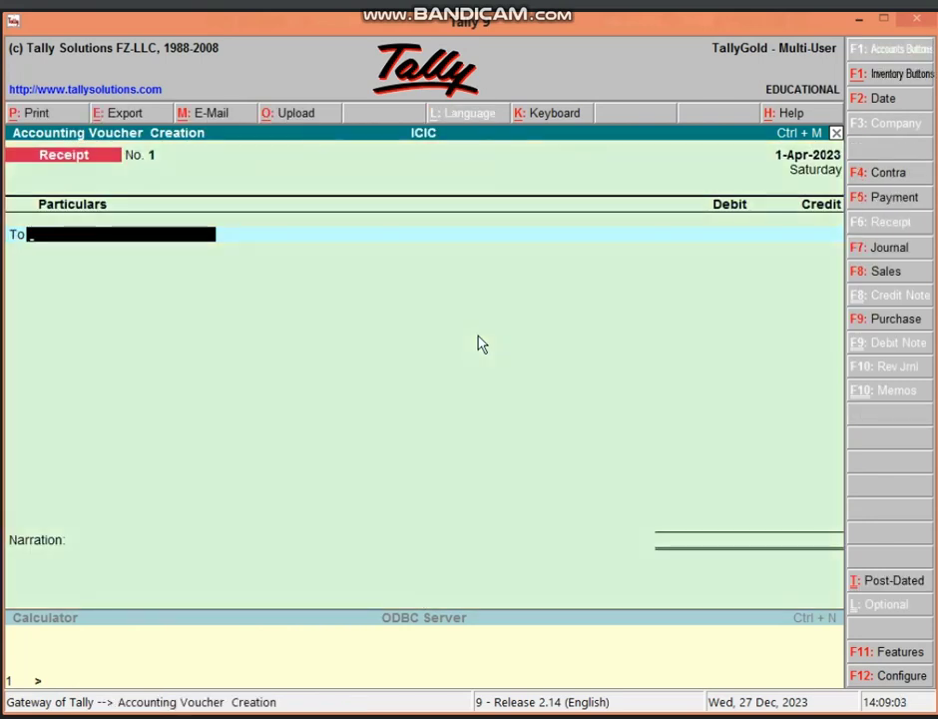
text(CA)
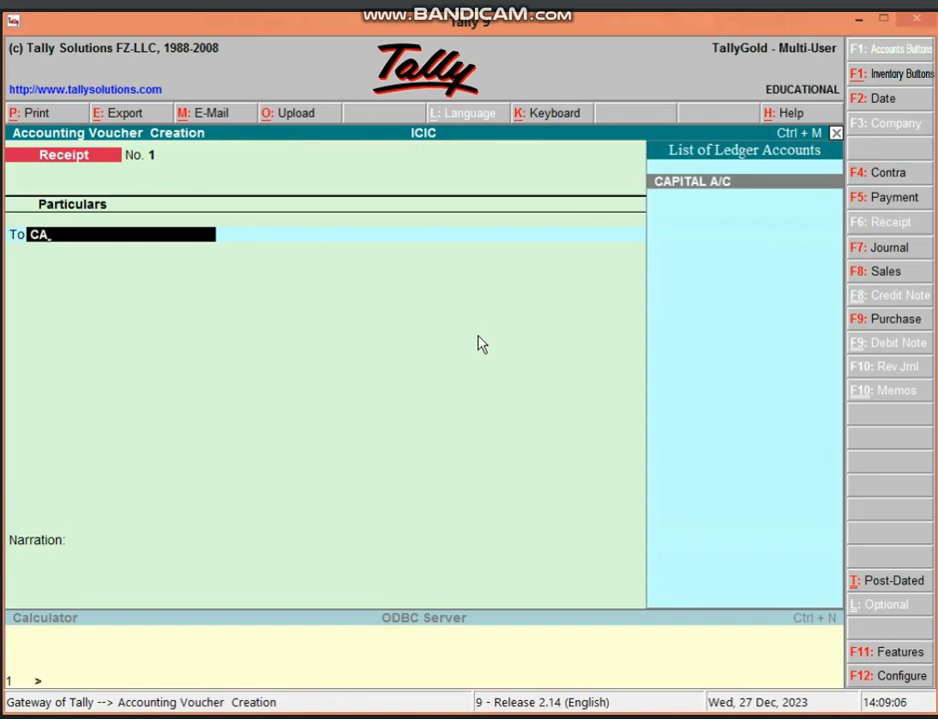
key(Return)
text(5,0)
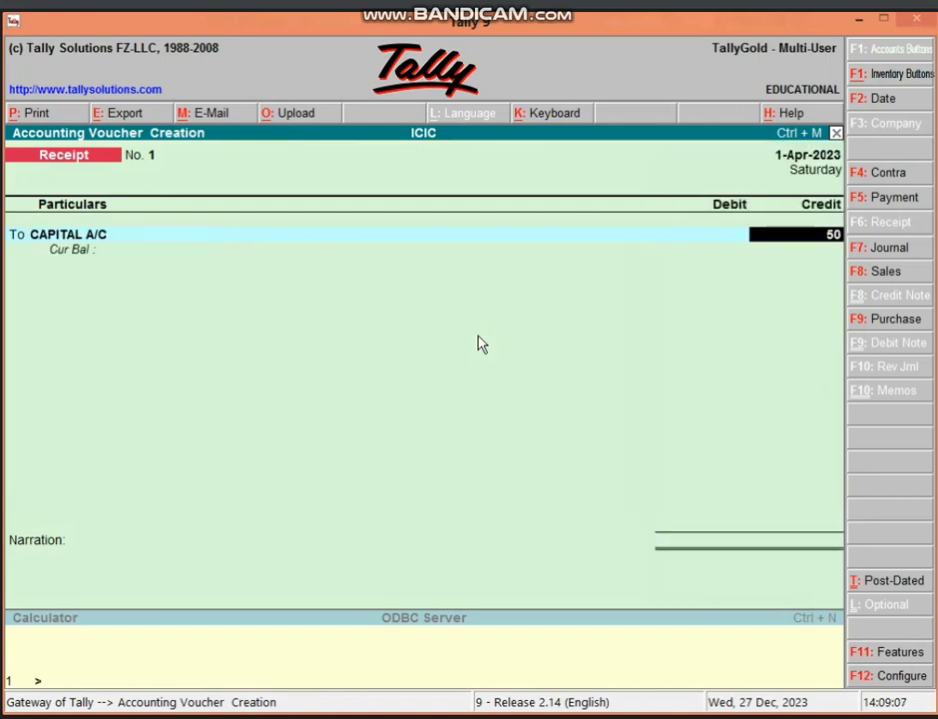
text(0,000)
key(Return)
key(Return)
text(CAS)
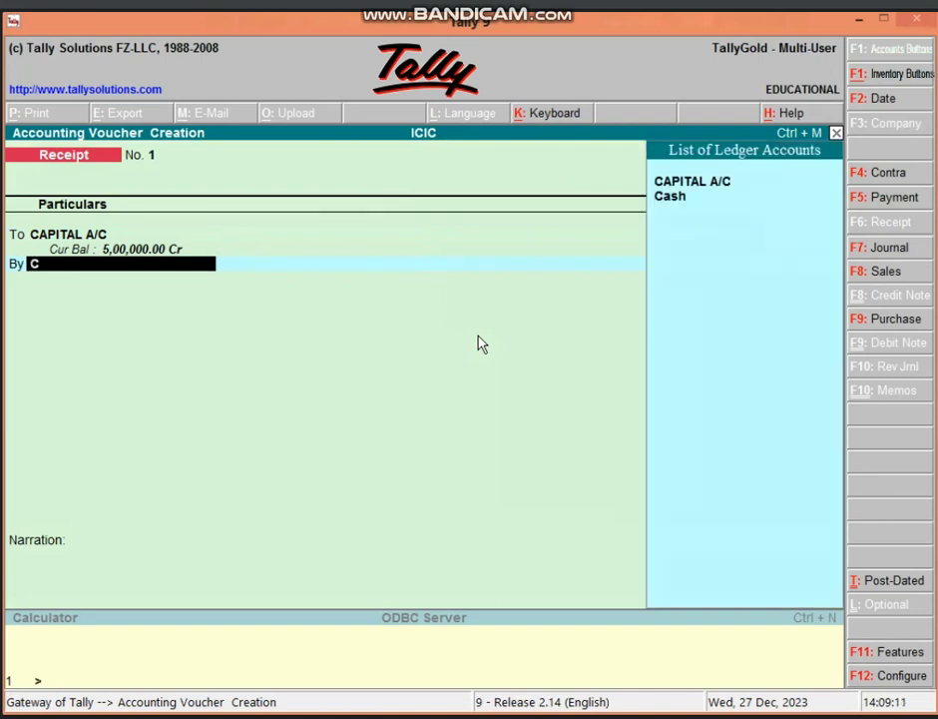
key(Return)
key(Return)
key(Return)
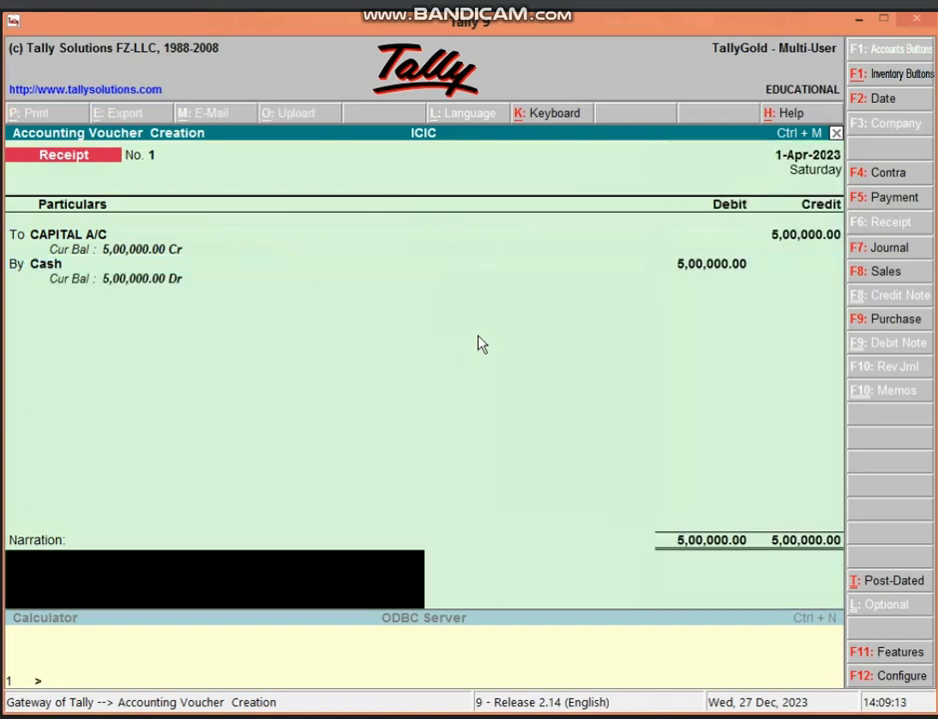
key(Return)
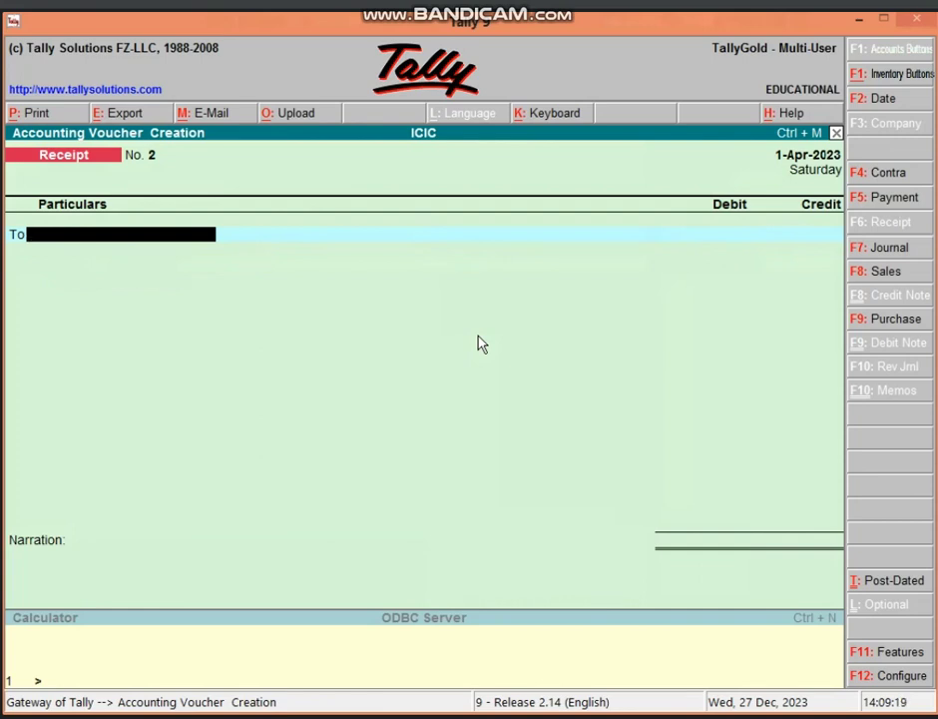
- Start a Purchase voucher with Cash as the party account
key(F9)
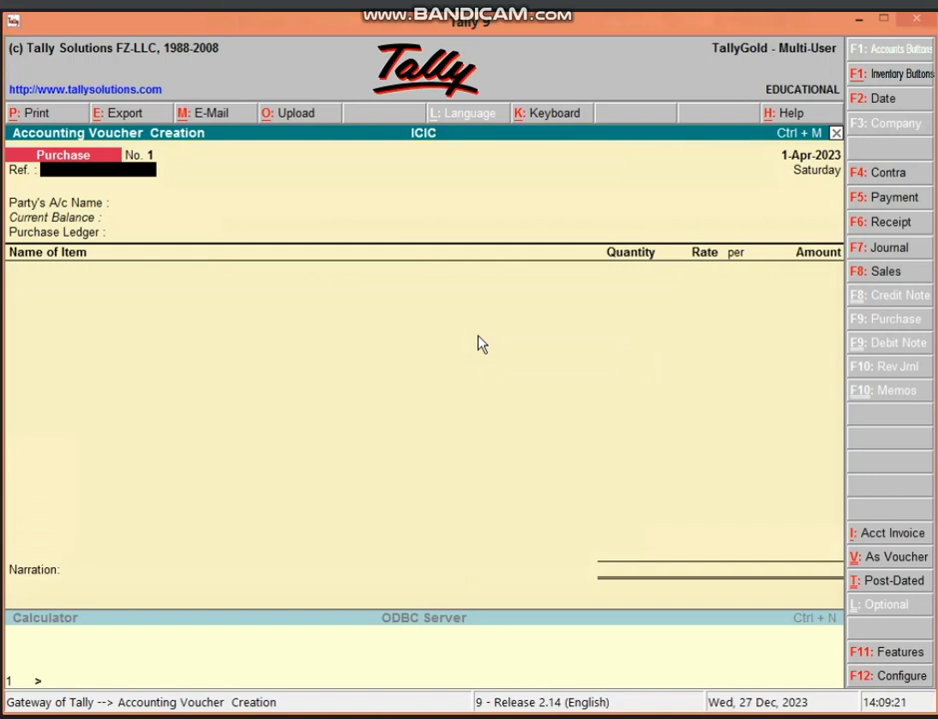
key(Return)
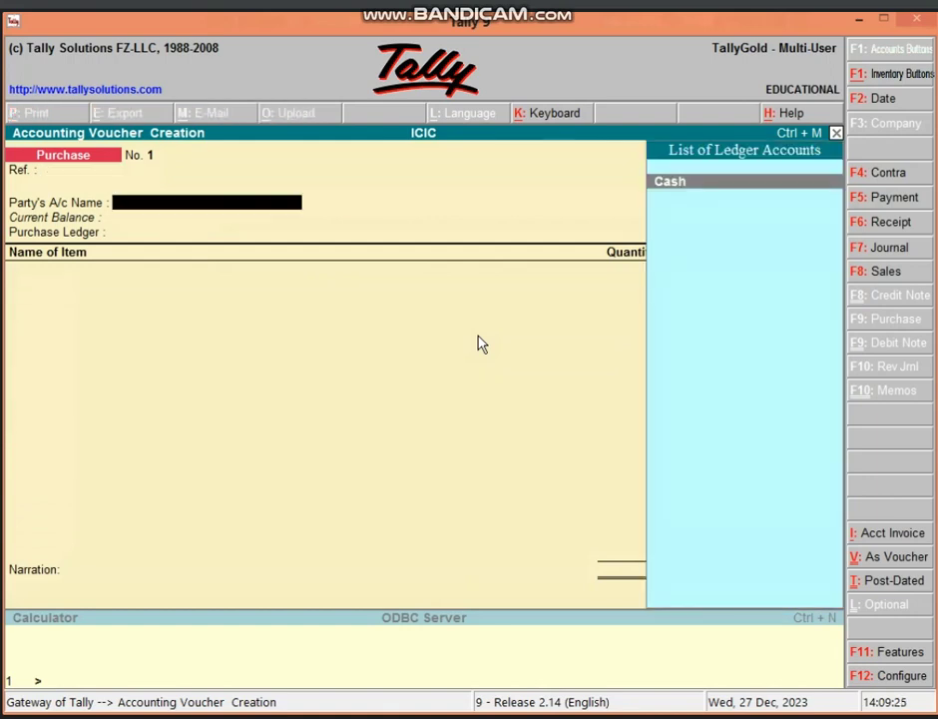
key(Return)
key(Return)
key(Return)
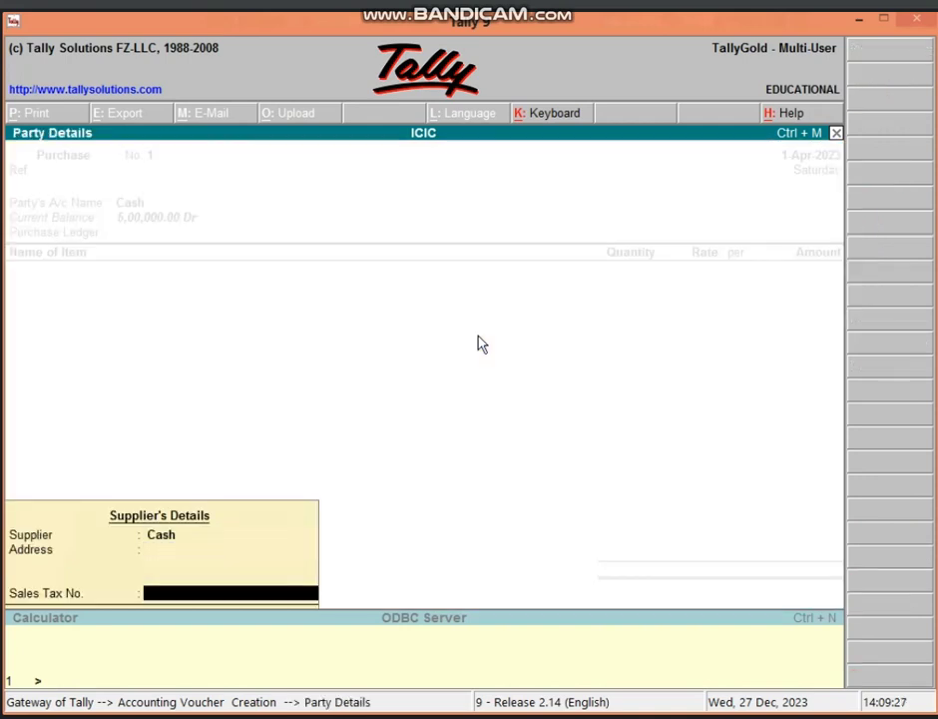
key(Return)
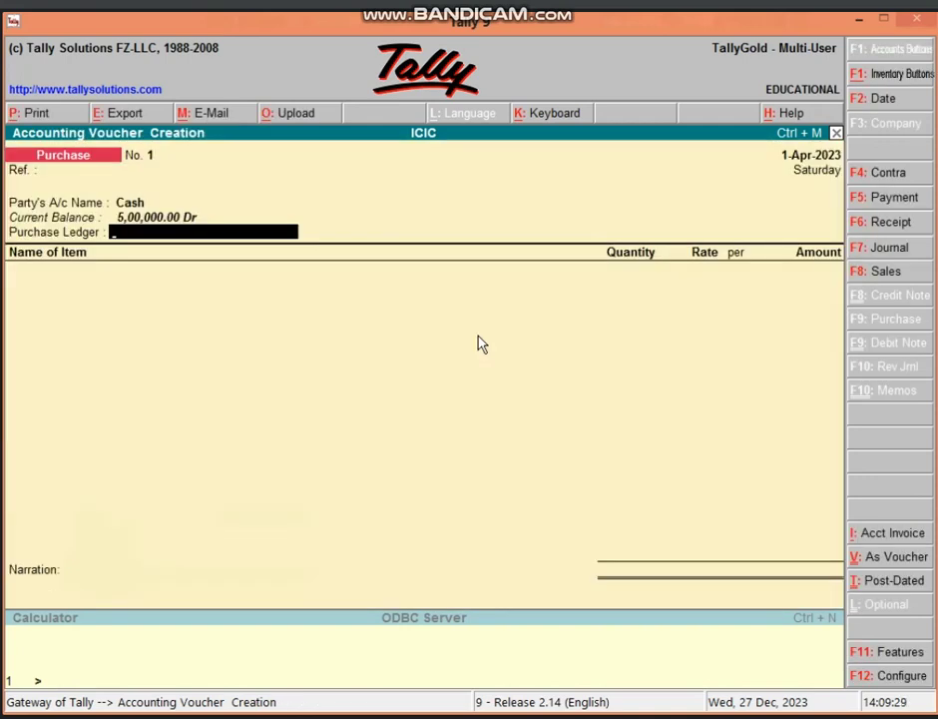
- Create the purchase ledger PURCHASE A/C under Purchase Accounts
key(alt+c)
text(P)
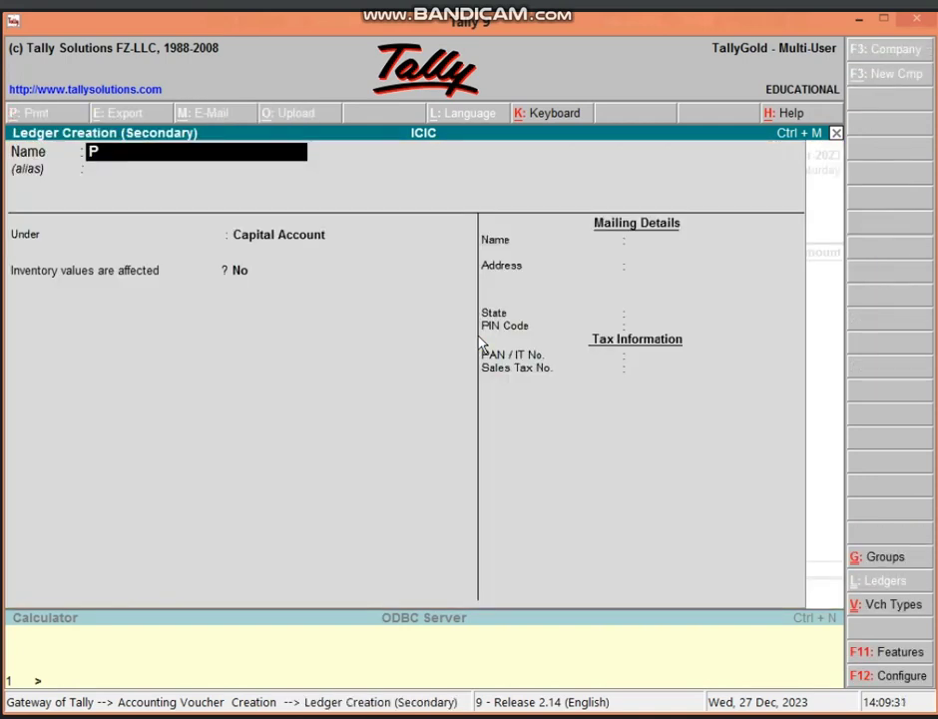
text(URCHASE)
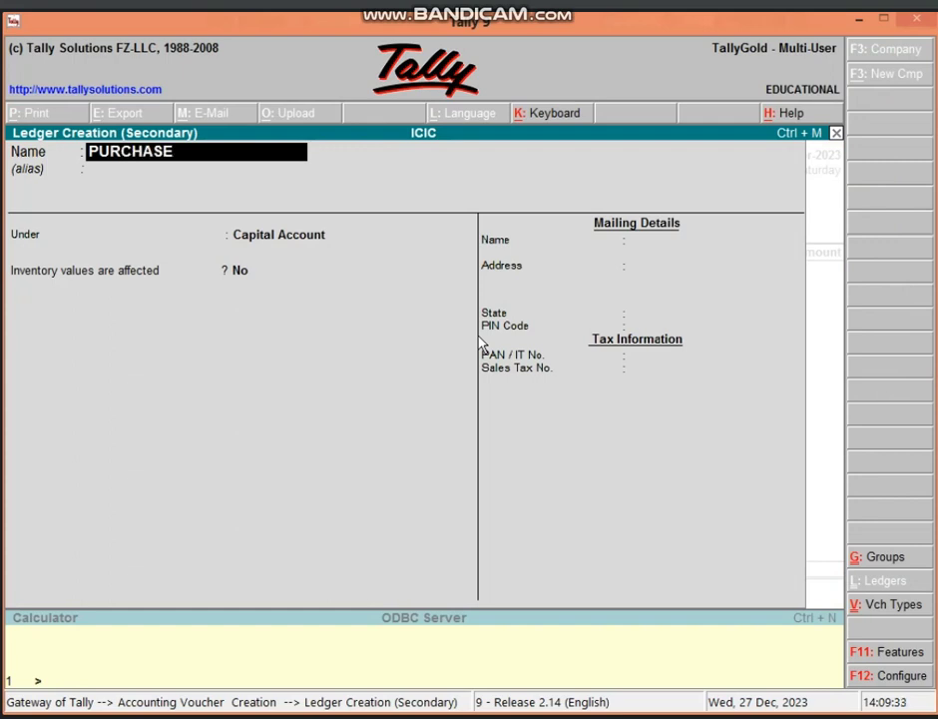
text( A/C)
key(Return)
key(Return)
text(PUR)
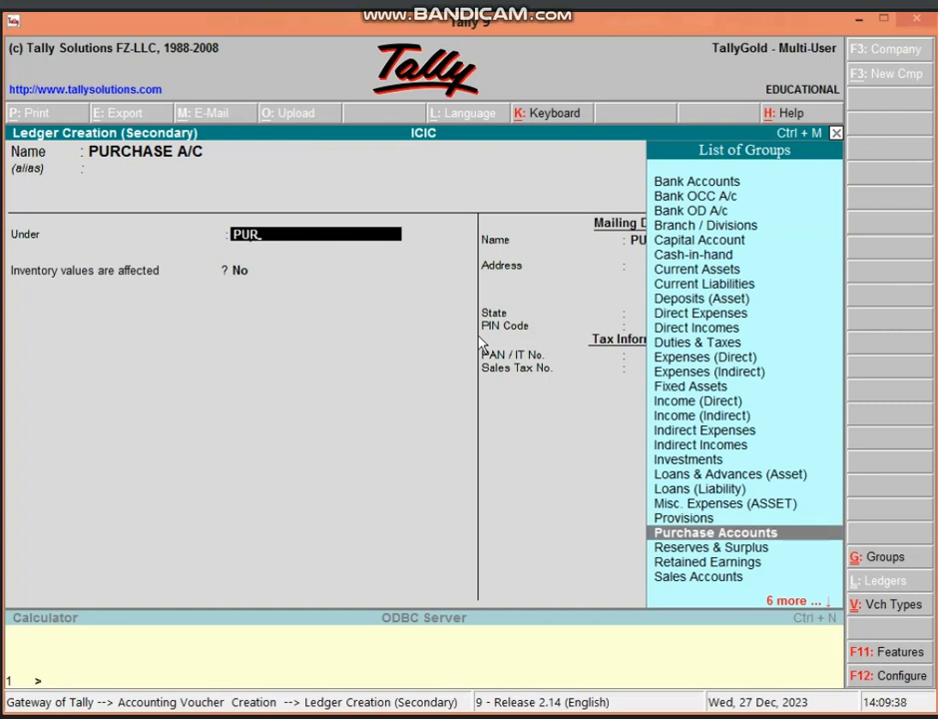
key(Return)
key(Return)
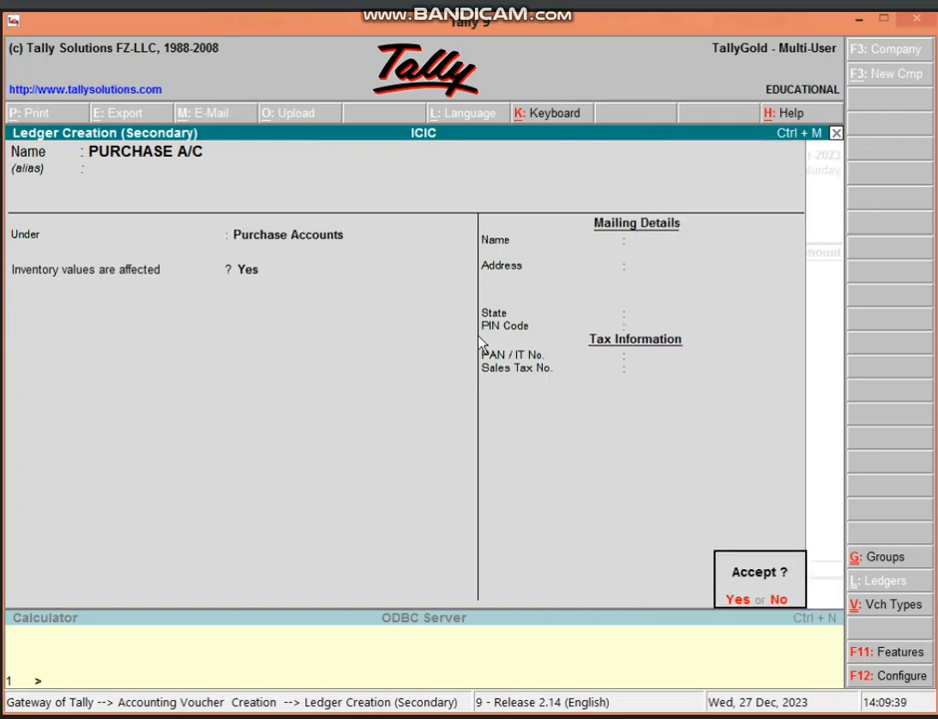
key(Return)
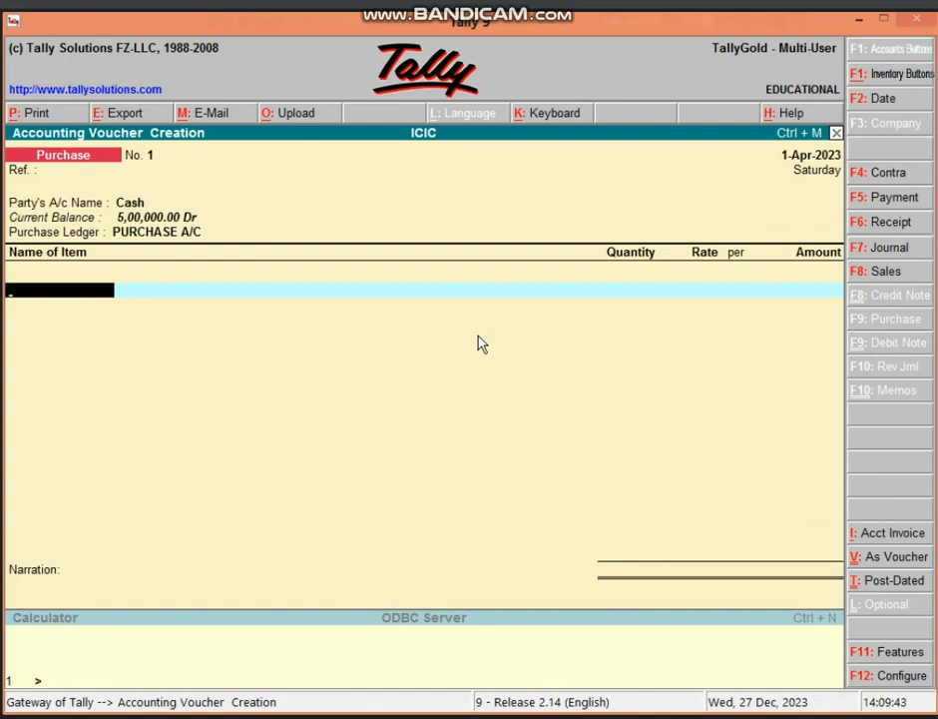
- Create stock item VIVO MOBILE in a new stock group MOBILE
key(alt+c)
text(V)
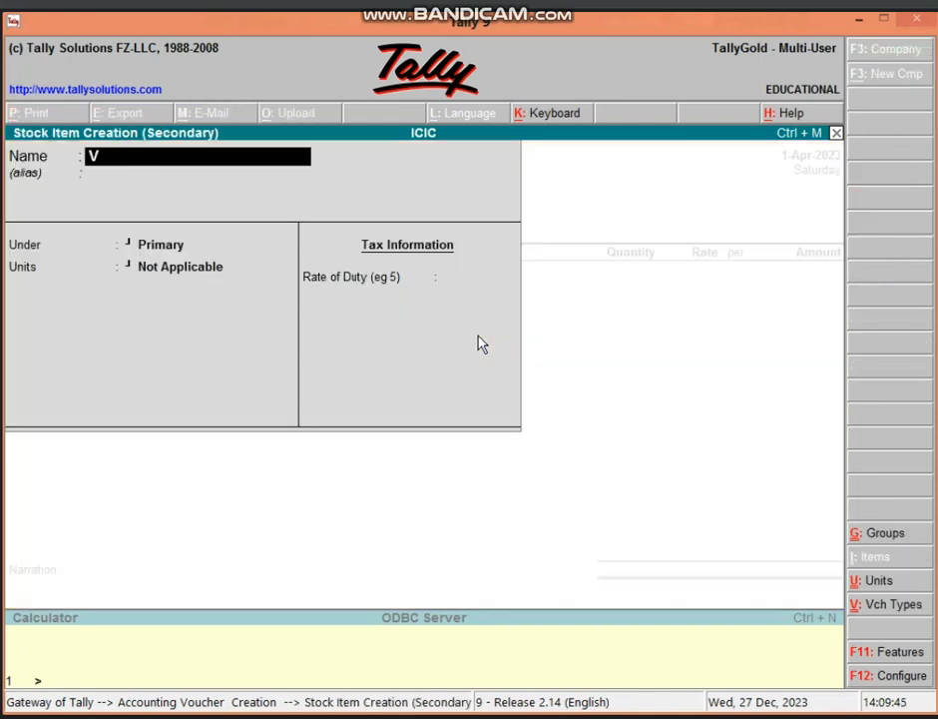
text(IVO MOBILE)
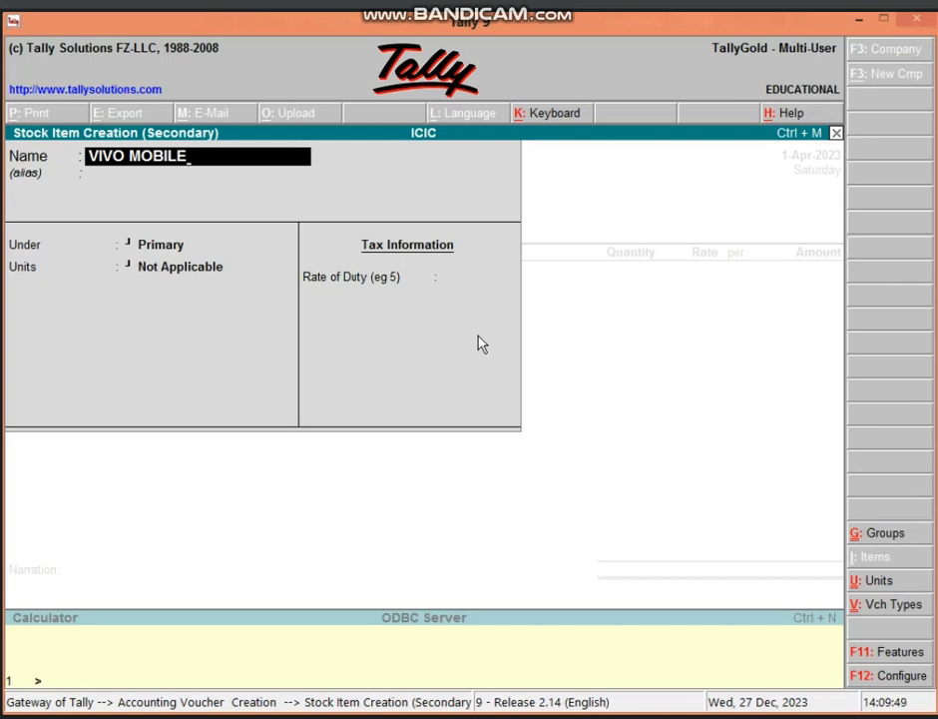
key(Return)
key(Return)
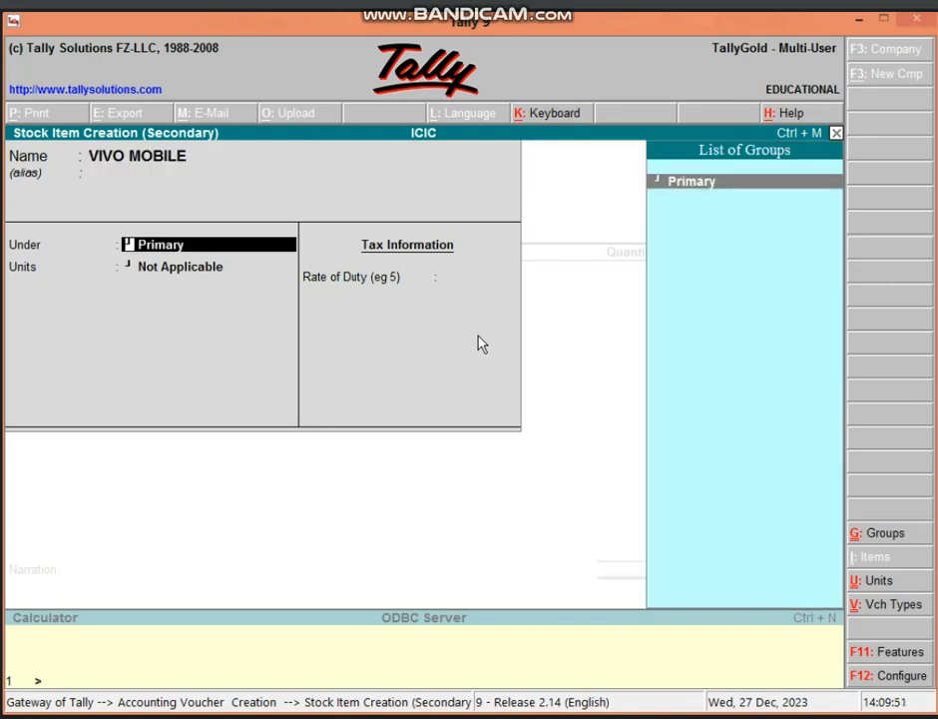
key(alt+c)
text(MO)
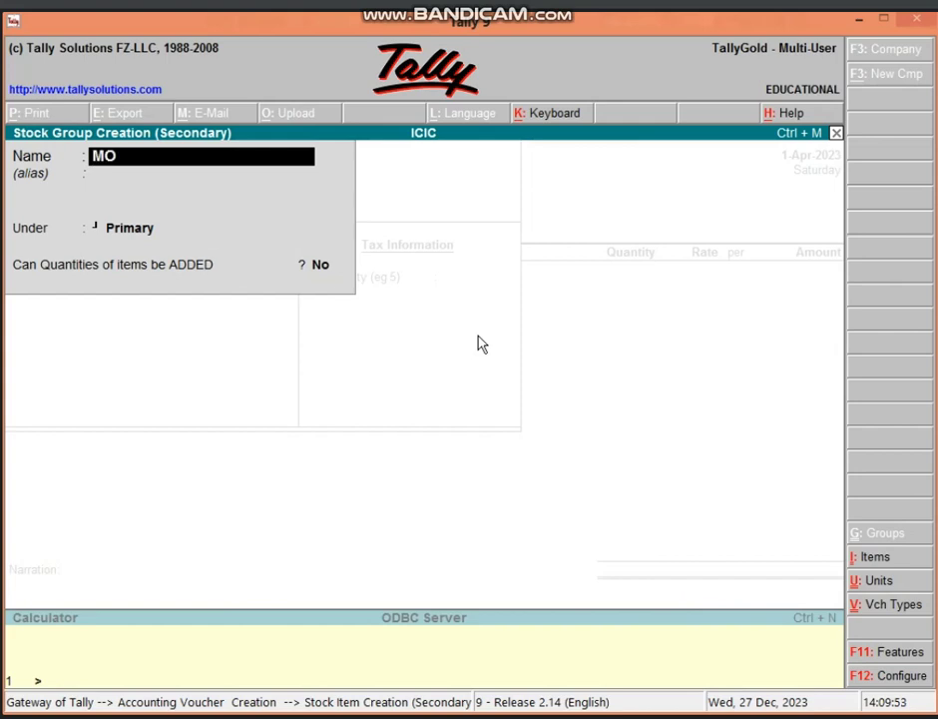
text(BILE)
key(Return)
key(Return)
key(Return)
key(Return)
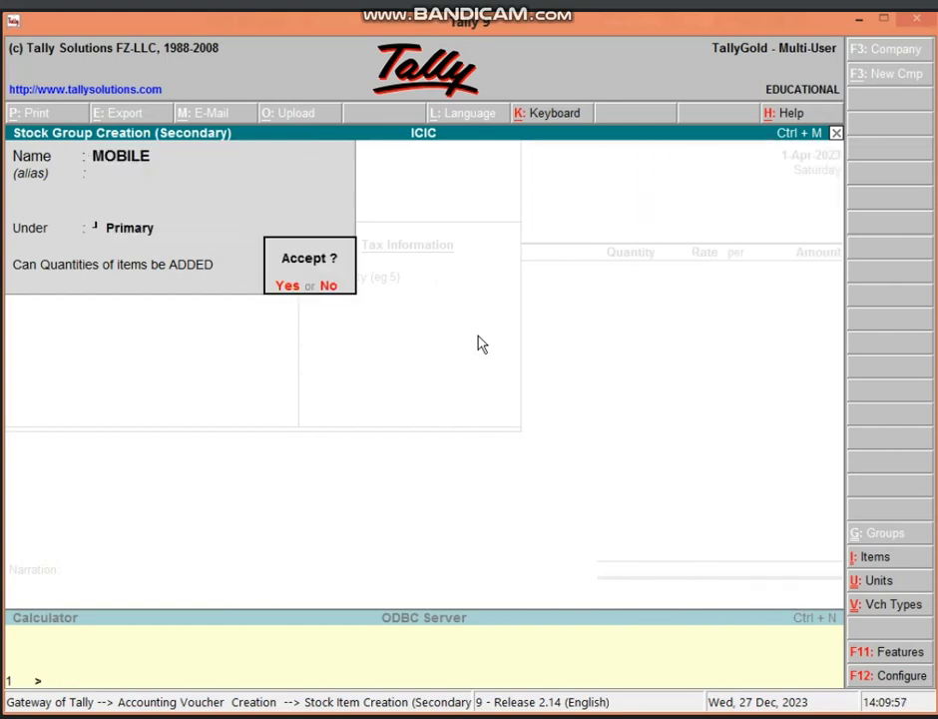
key(Return)
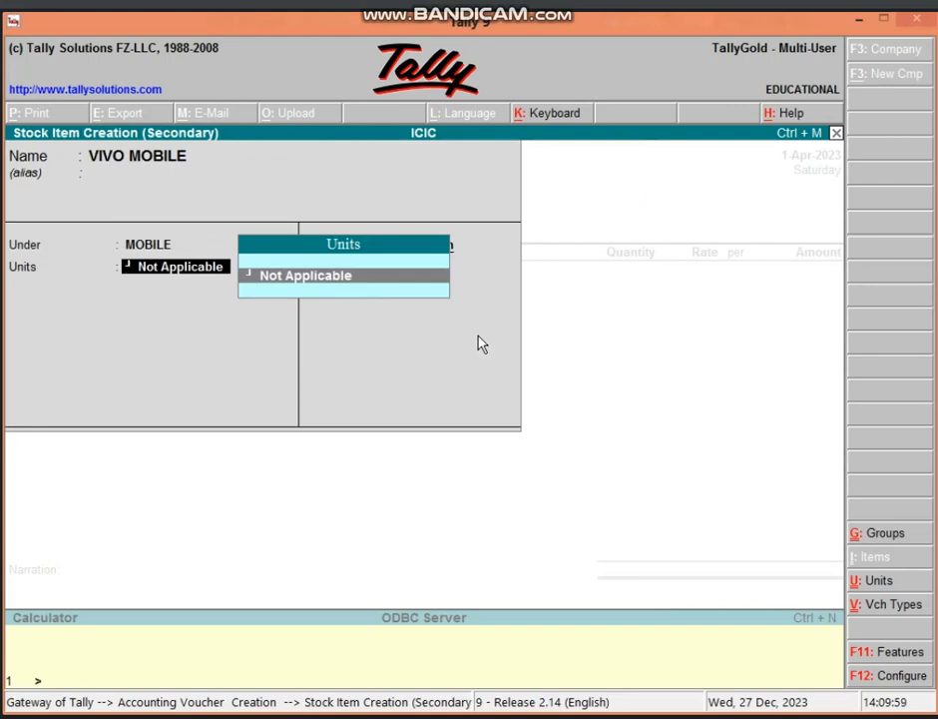
- Give VIVO MOBILE a new unit PCS and save the item
key(alt+c)
text(P)
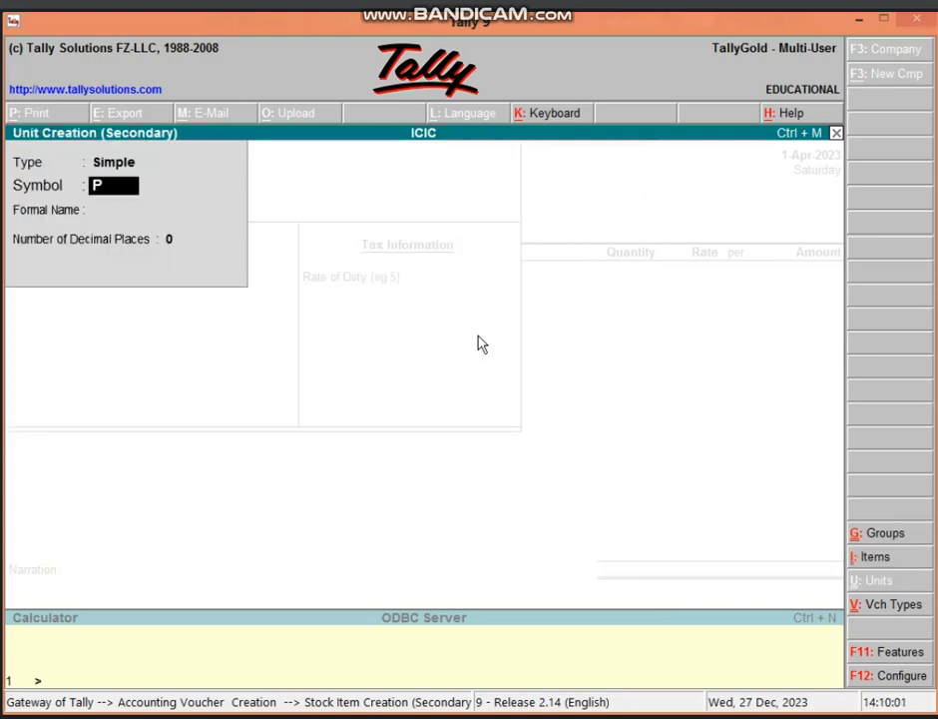
text(CS)
key(Return)
key(Return)
key(Return)
key(Return)
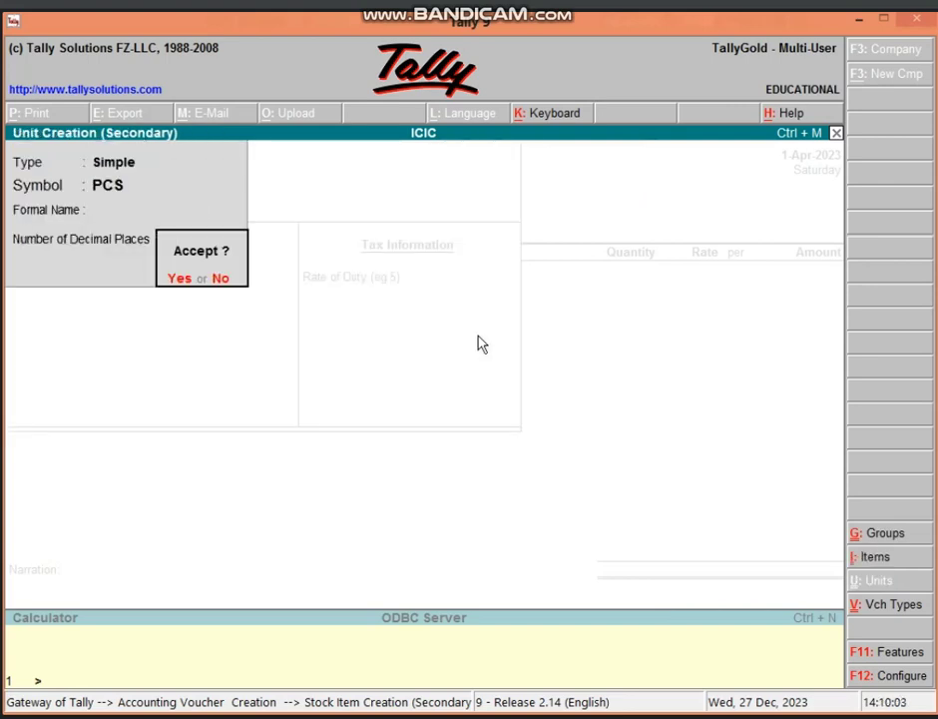
key(Return)
key(Return)
key(Return)
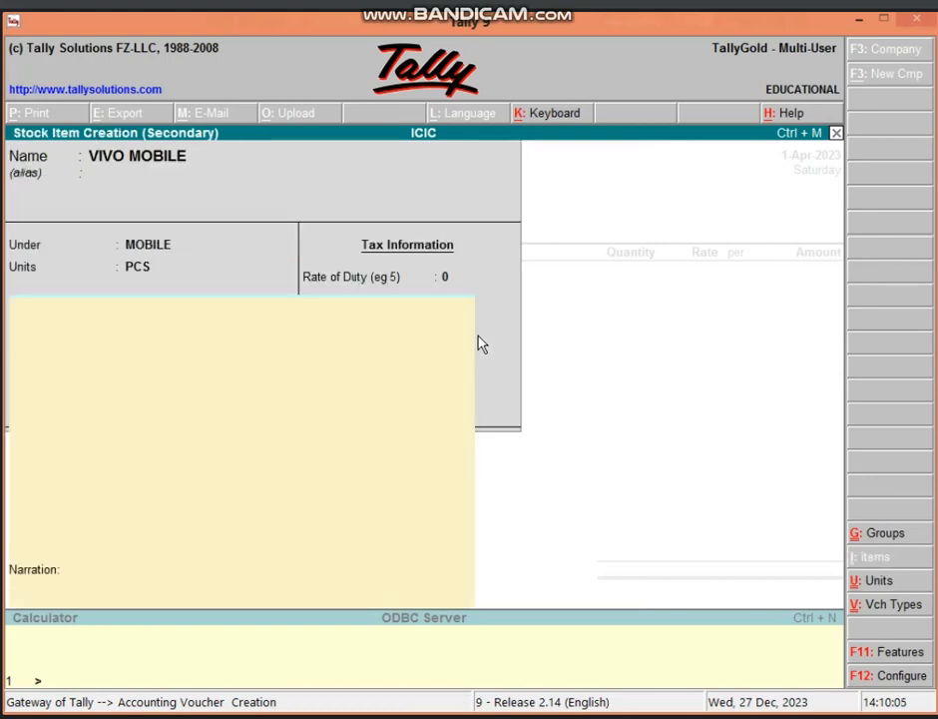
key(BackSpace)
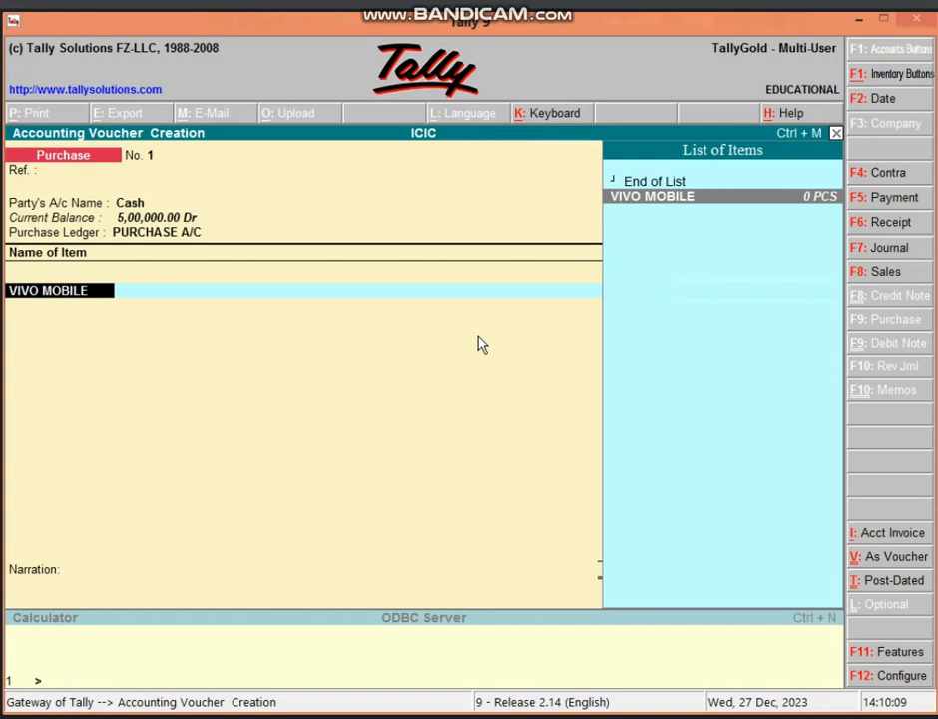
- Turn on Maintain Multiple Godowns in the company features (F11)
key(F11)
key(Return)
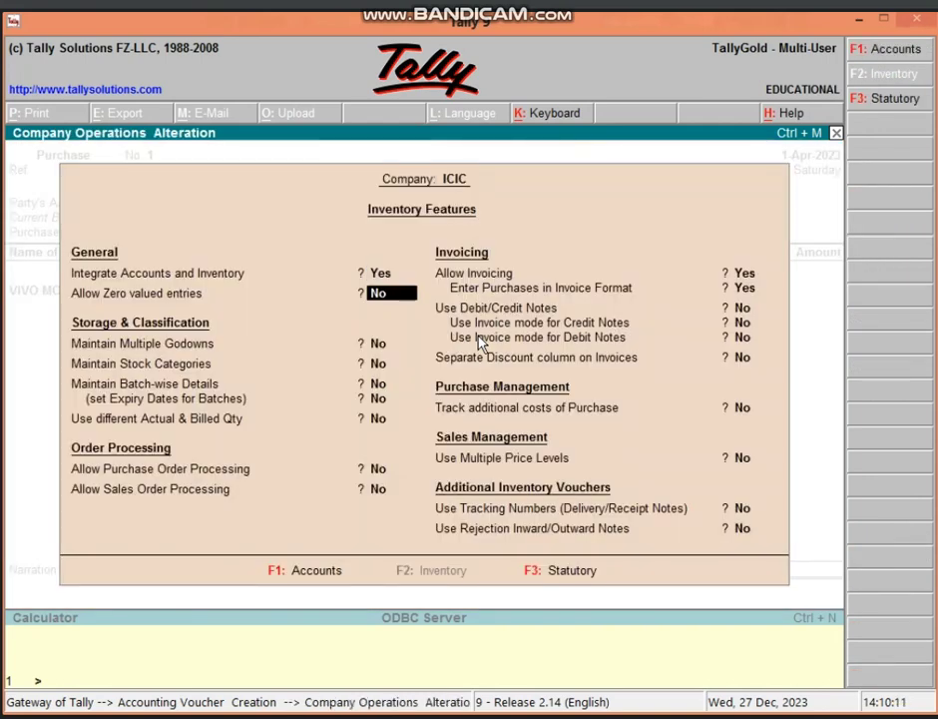
key(Return)
text(y)
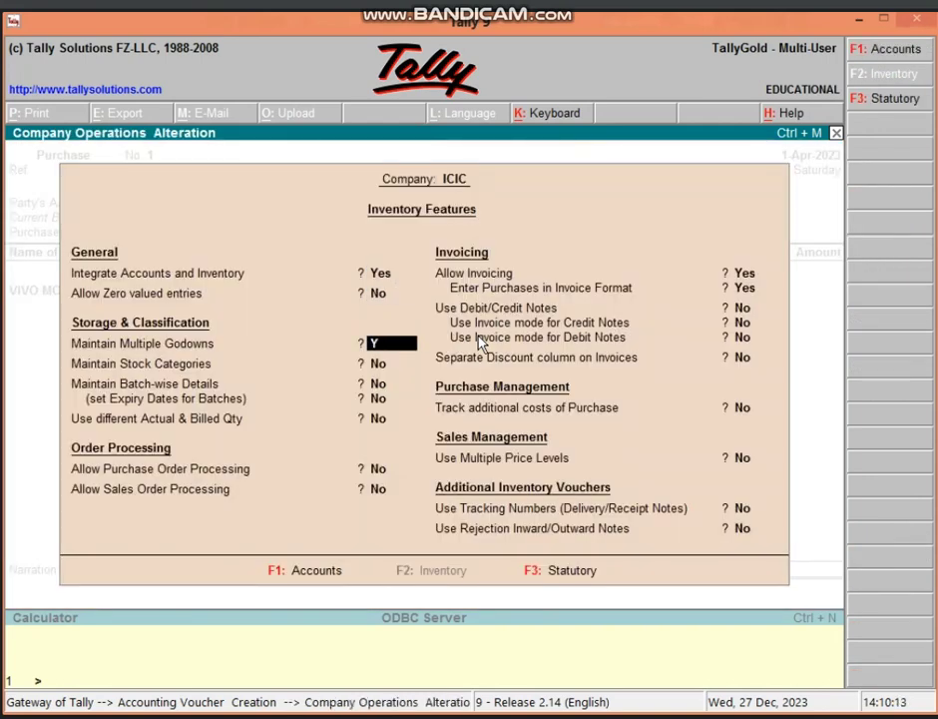
key(Return)
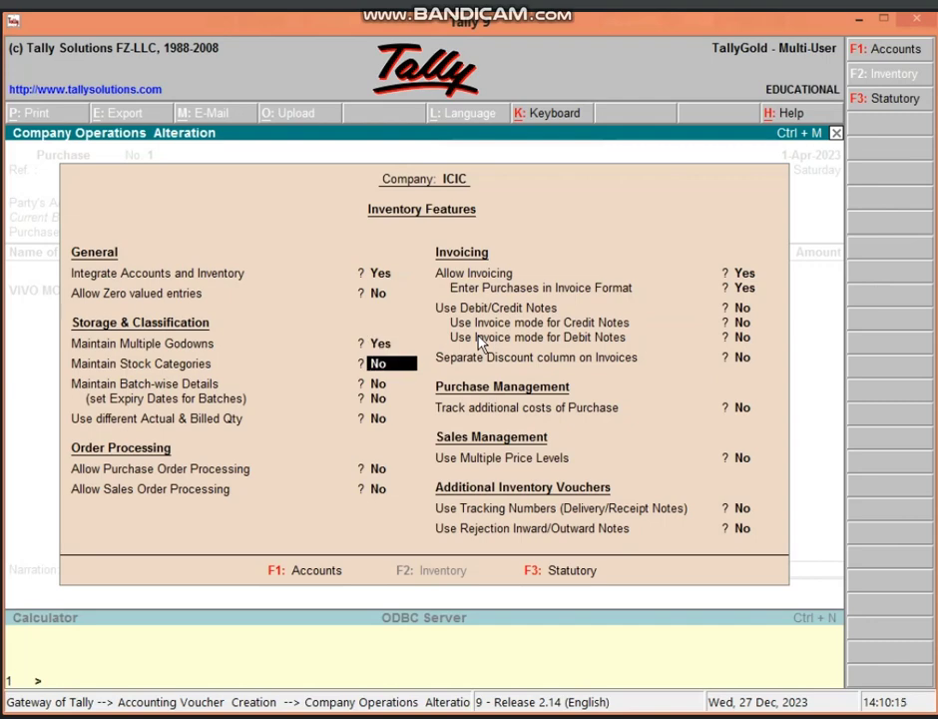
key(ctrl+a)
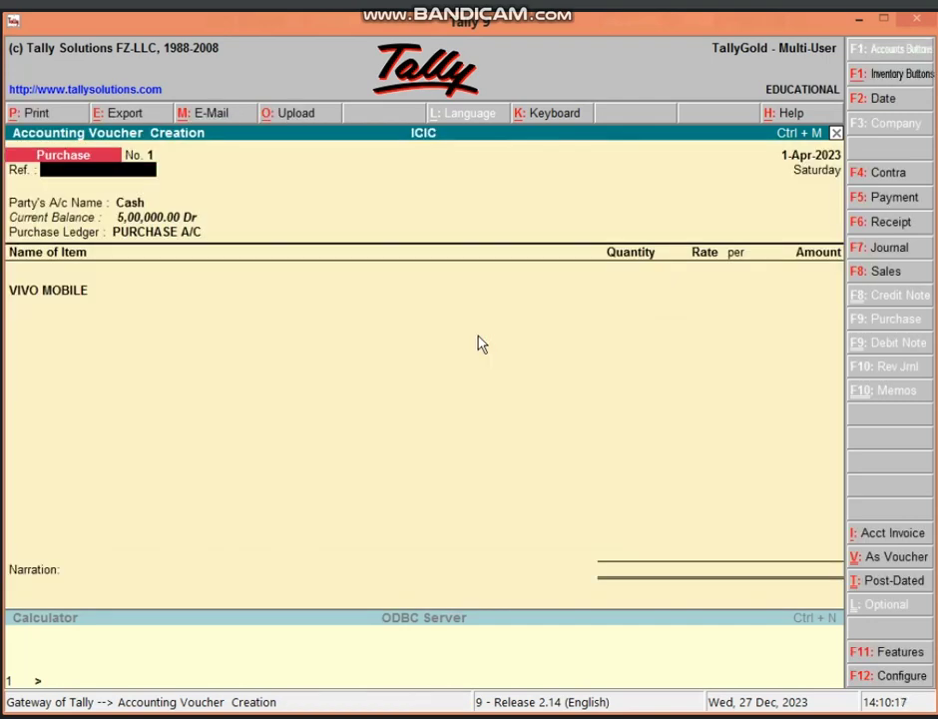
- Allocate 5 PCS of VIVO MOBILE at 20,000 to Main Location
key(Return)
key(Return)
key(Return)
key(Return)
key(Return)
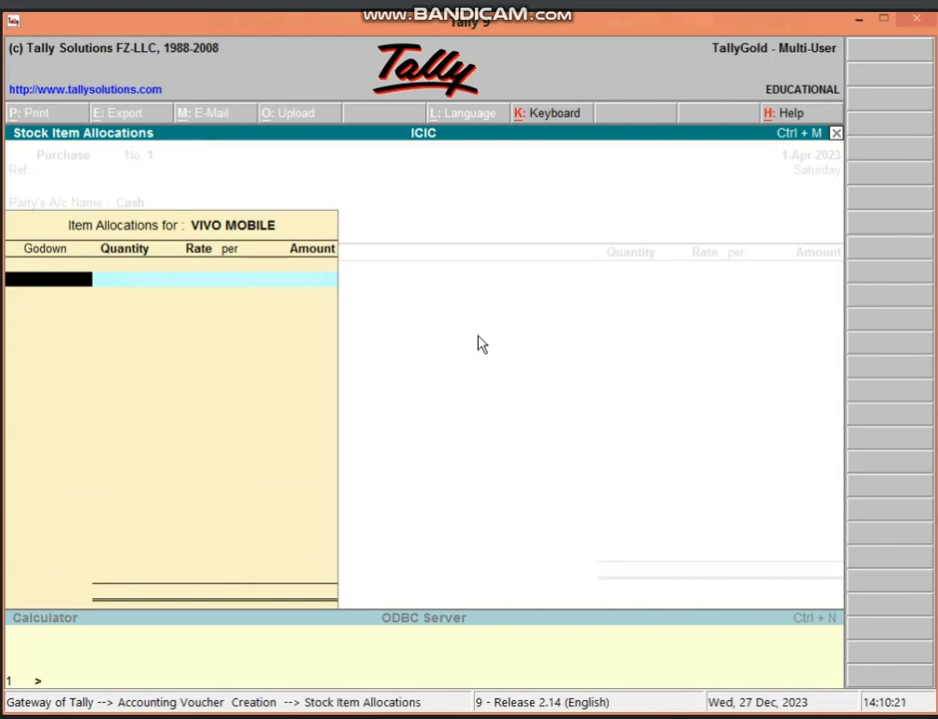
text(M)
key(Return)
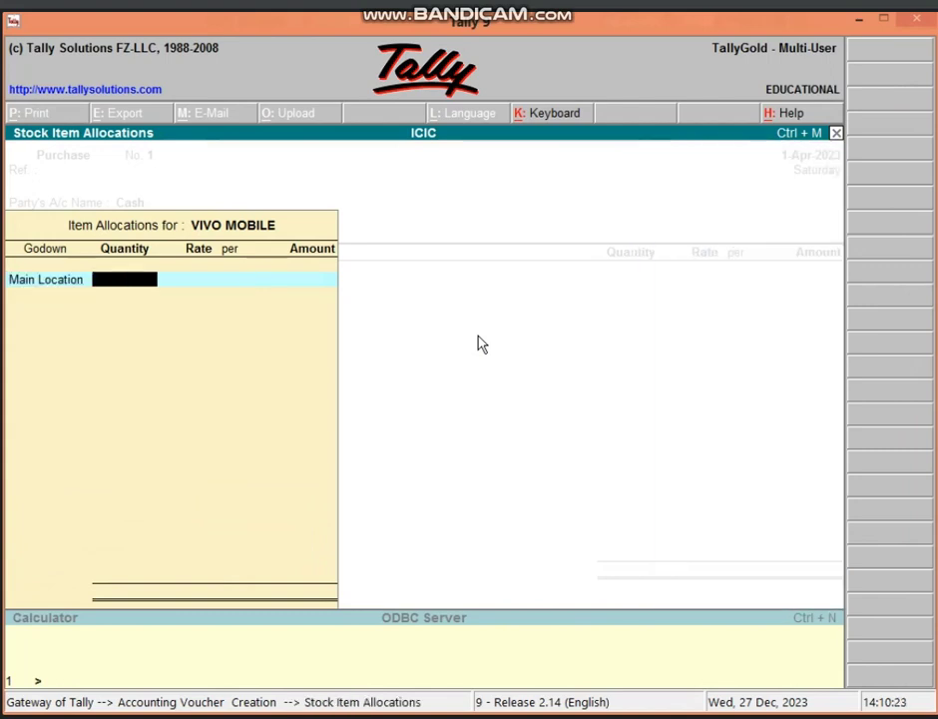
text(5)
key(Return)
text(20000)
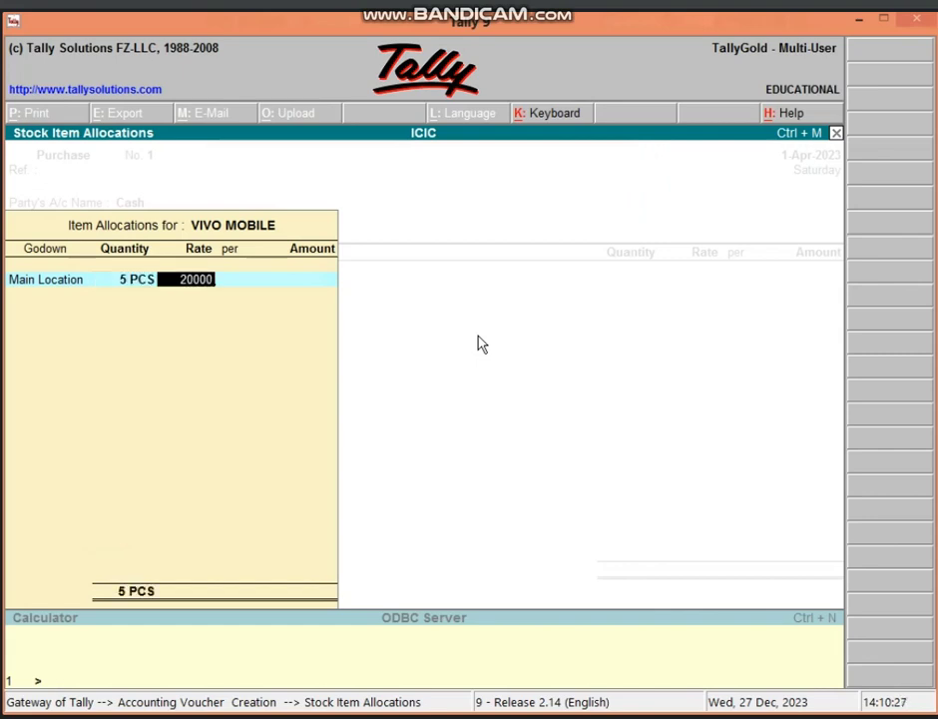
key(Return)
key(Return)
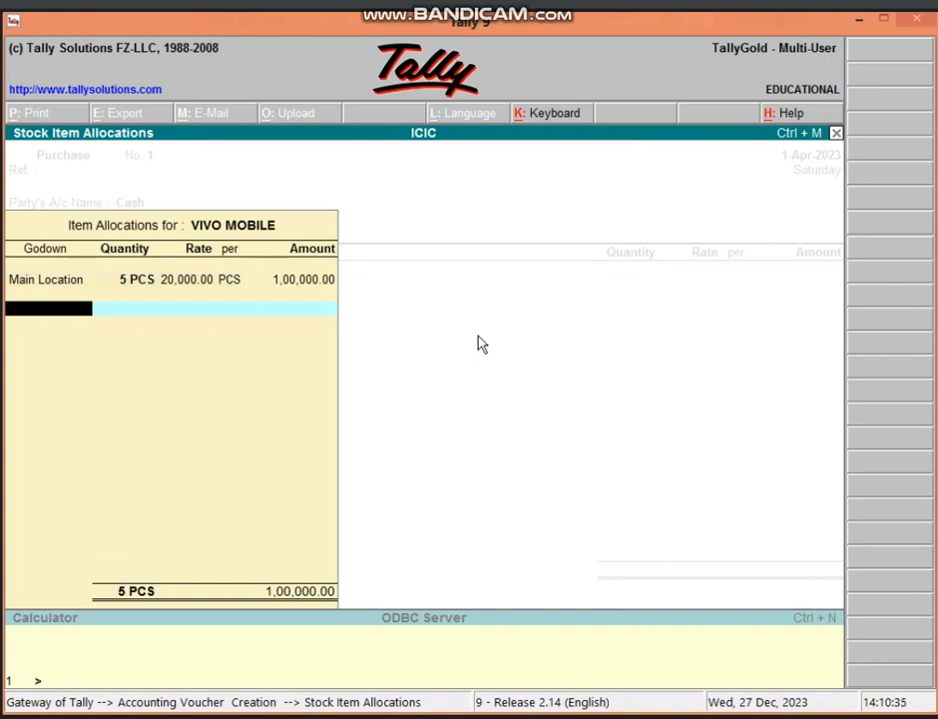
key(alt+c)
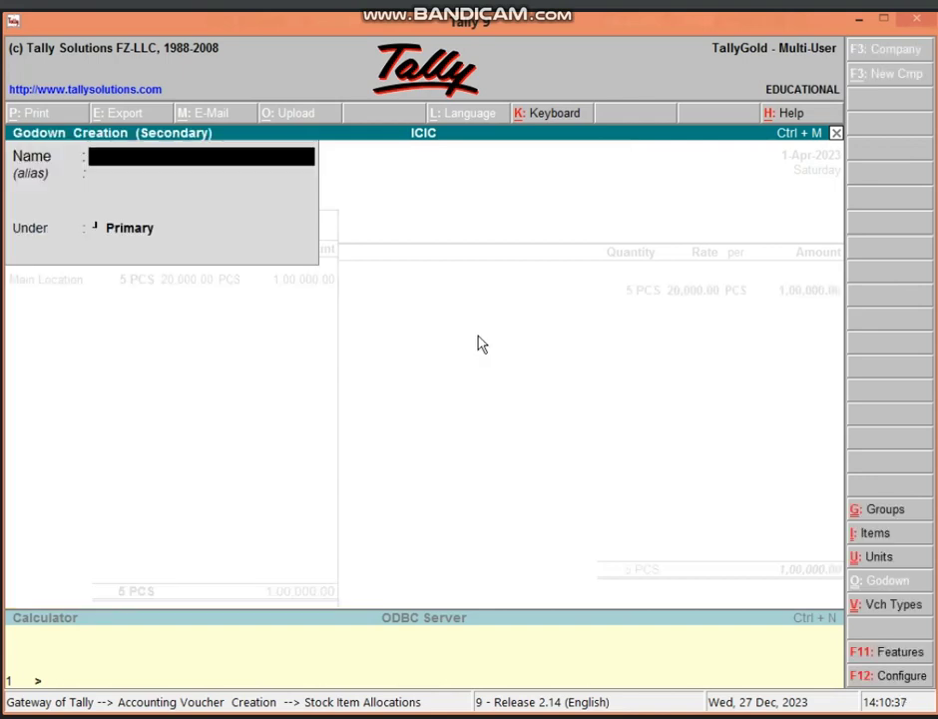
- Create GODOWN 1 and allocate another 5 PCS of VIVO MOBILE at 20,000 to it
text(GOD)
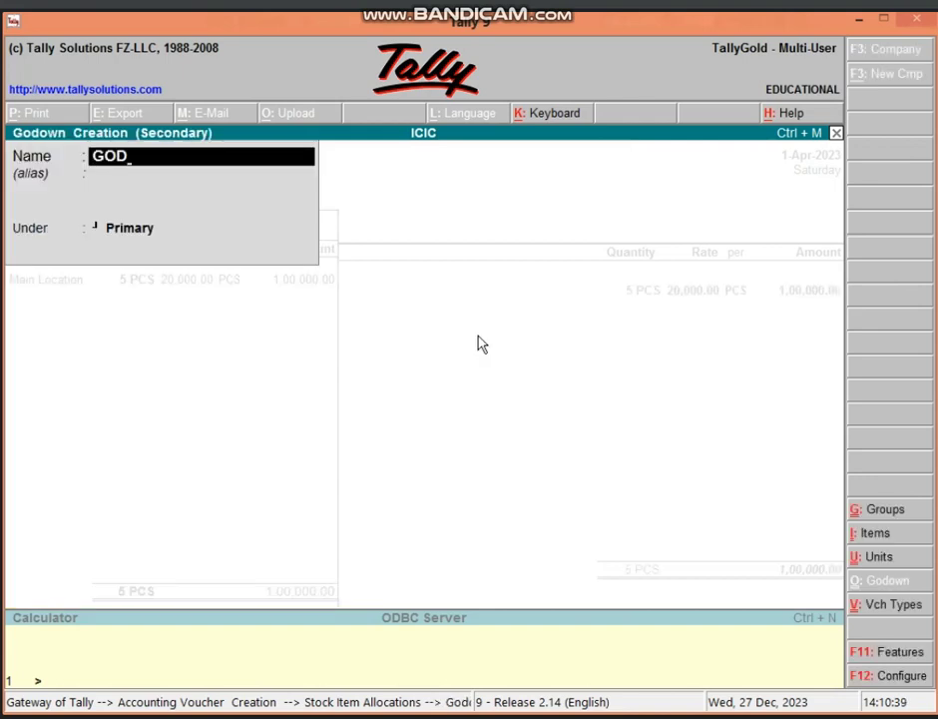
text(OWN 1)
key(Return)
key(Return)
key(Return)
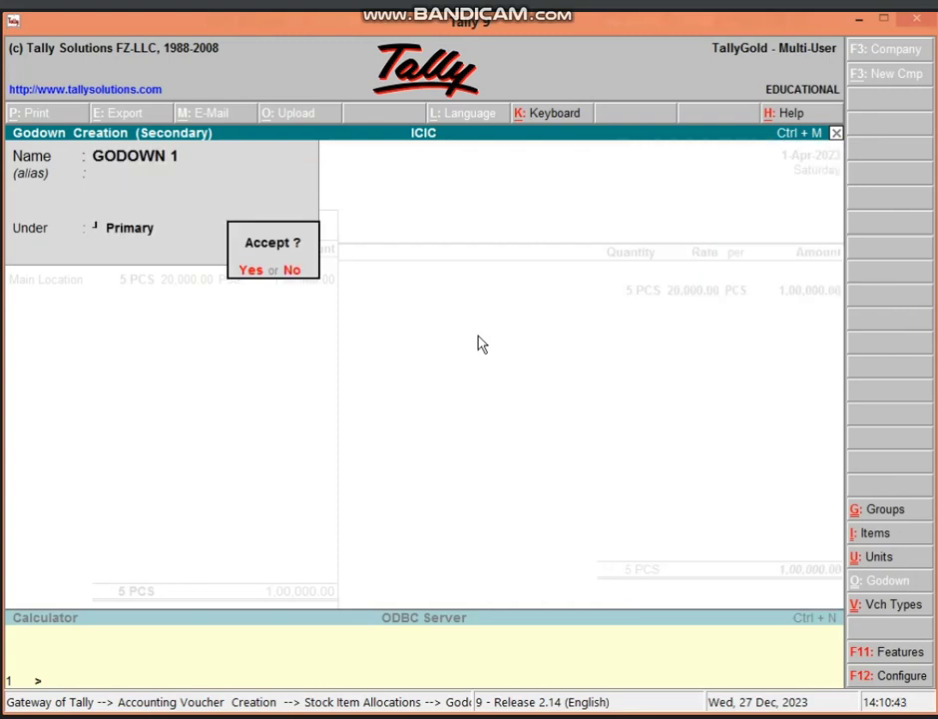
key(Return)
text(5)
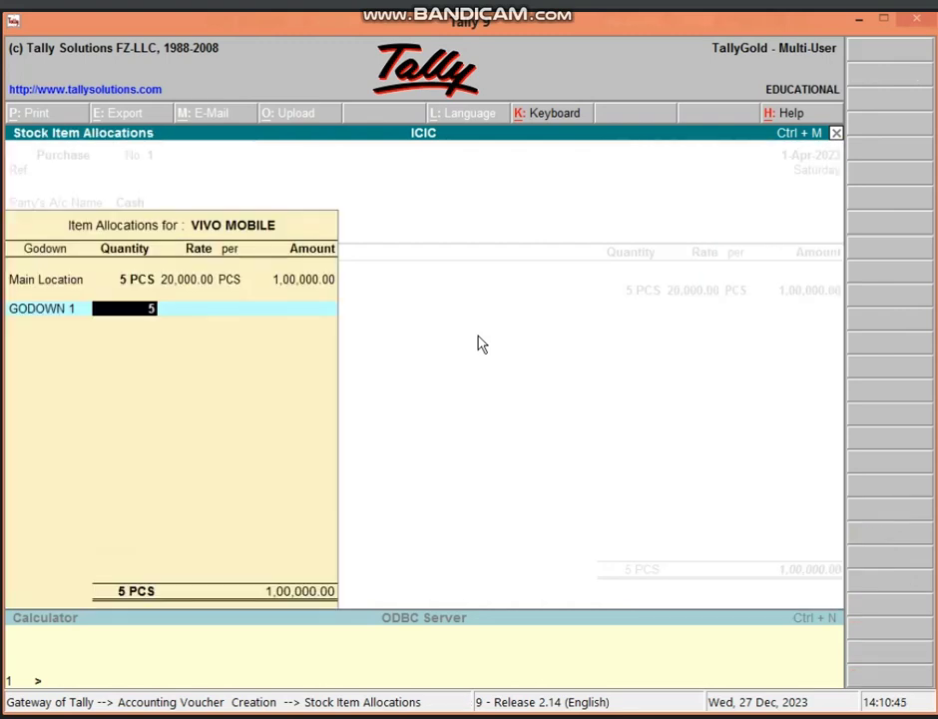
key(Return)
key(Return)
key(Return)
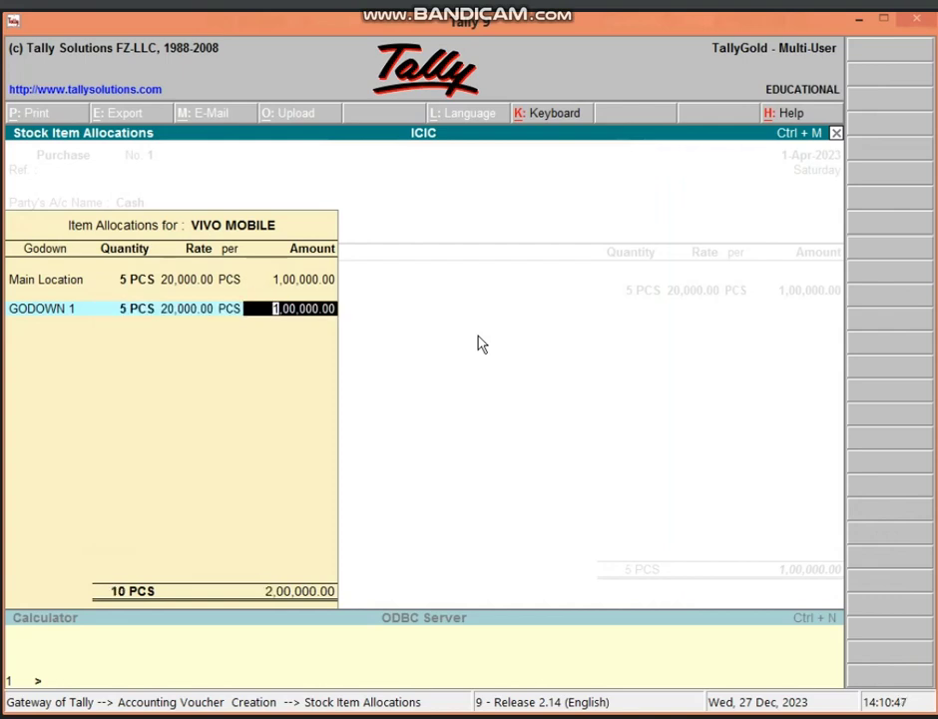
key(Return)
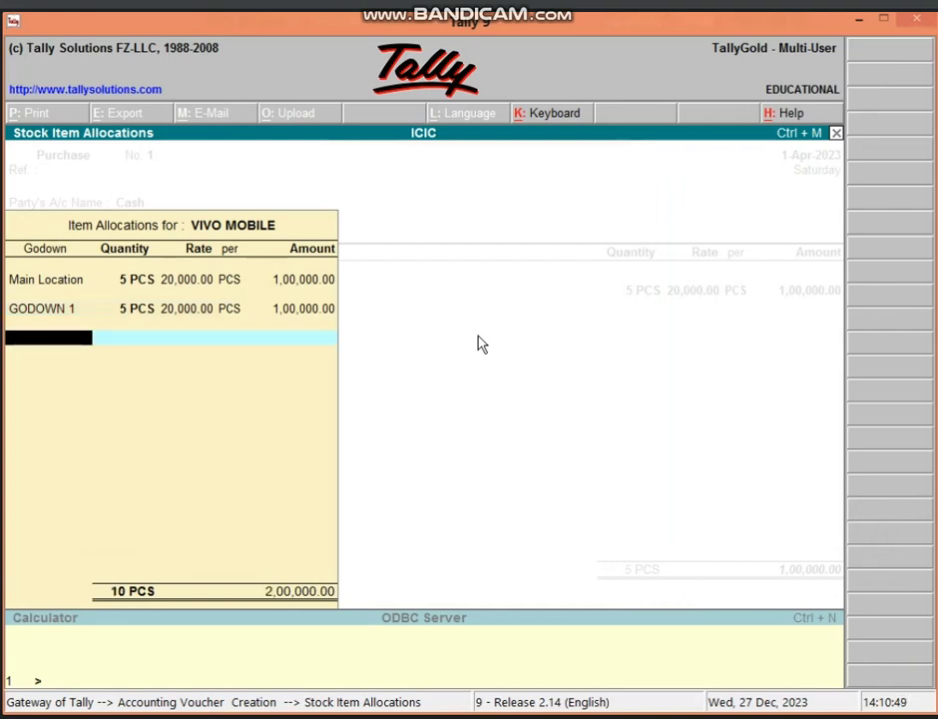
key(Return)
key(Return)
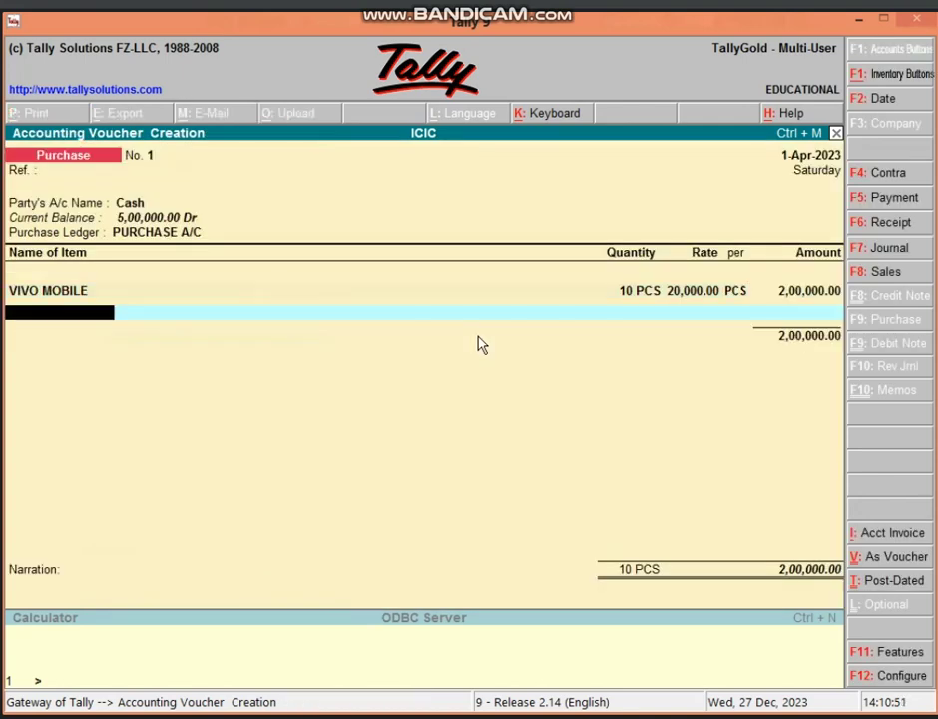
- Create stock item SAMSUNG MOBILE under the MOBILE group
key(alt+c)
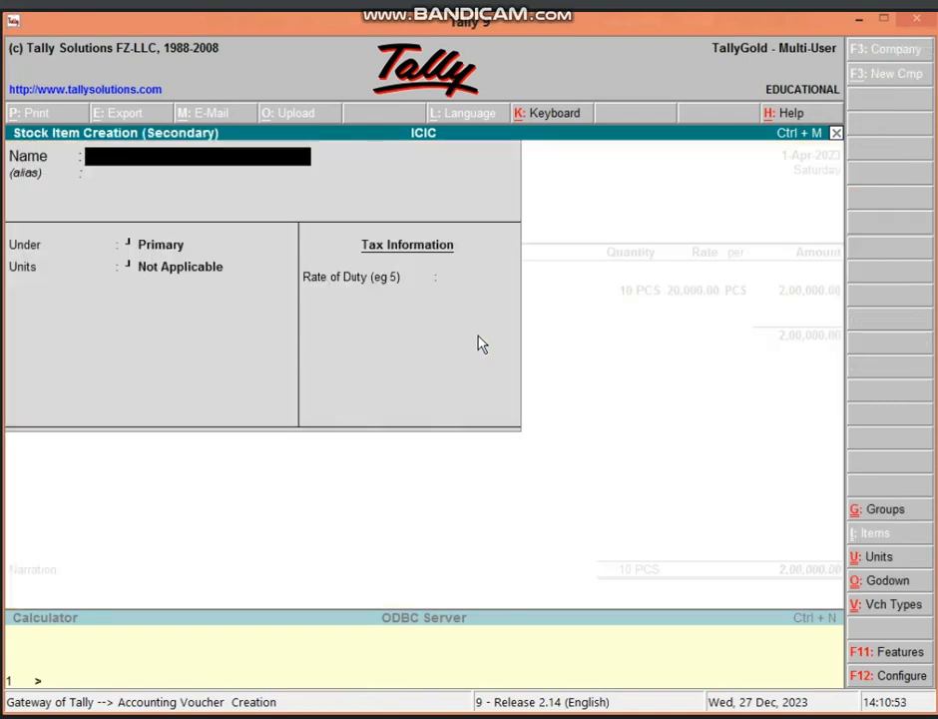
text(SAMS)
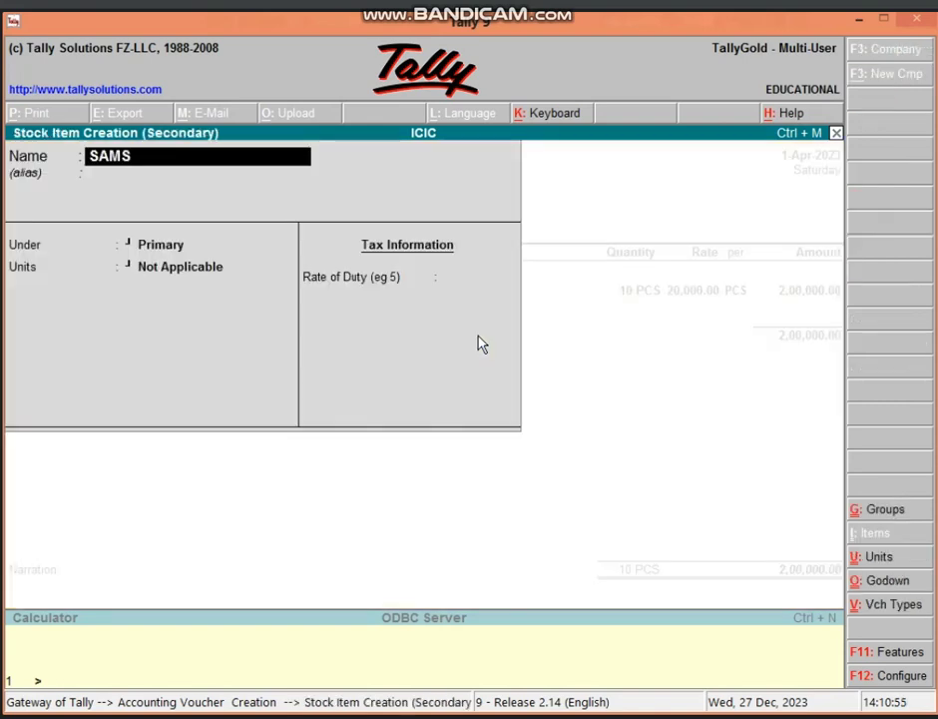
text(UNG MOBI)
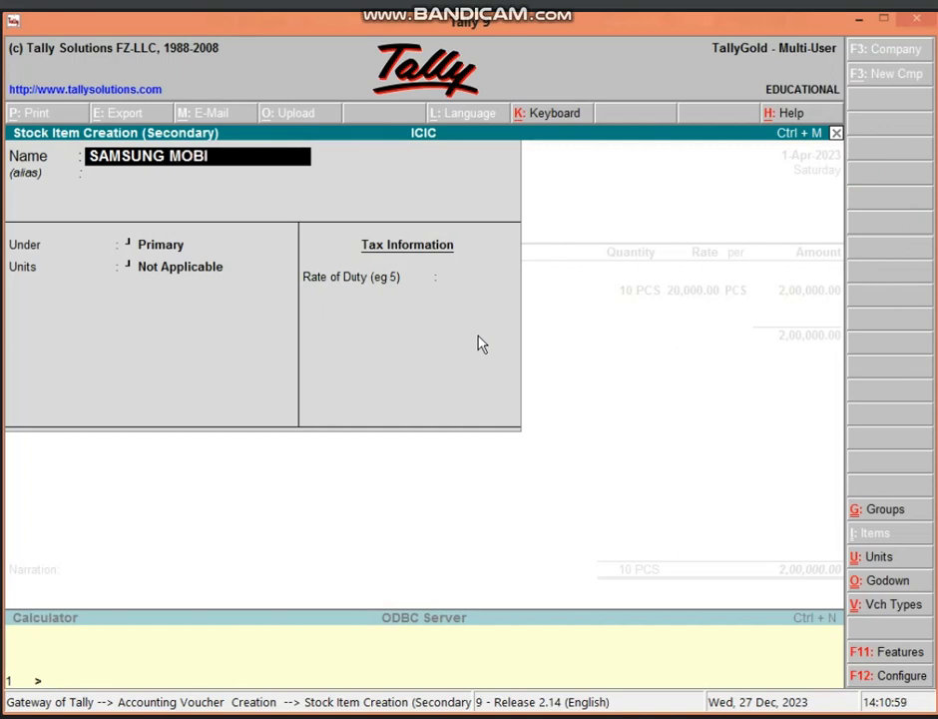
text(LE)
key(Return)
key(Return)
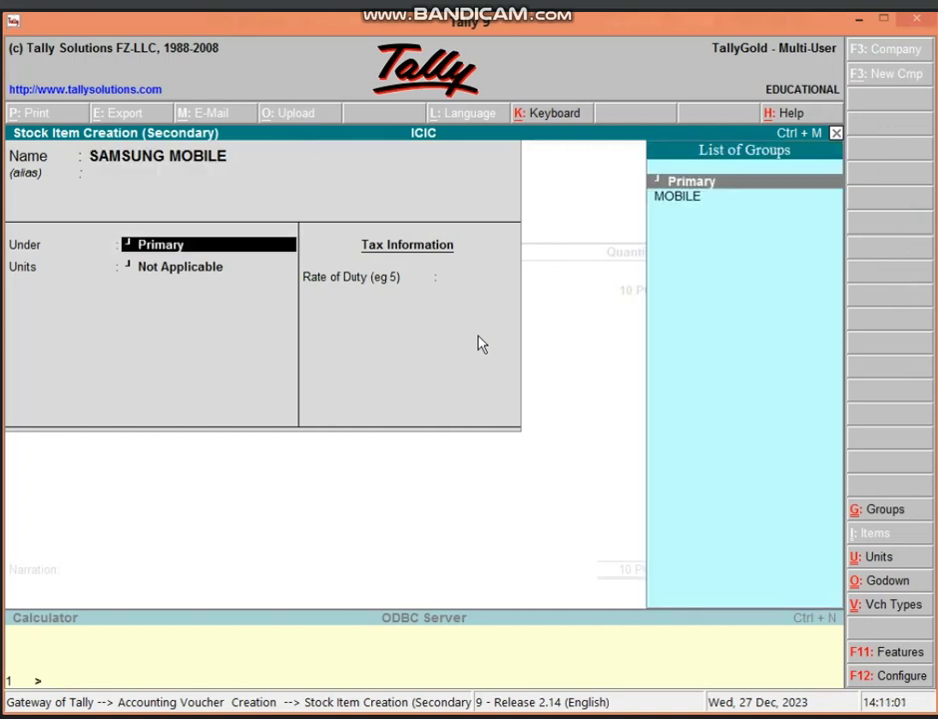
key(Down)
key(Return)
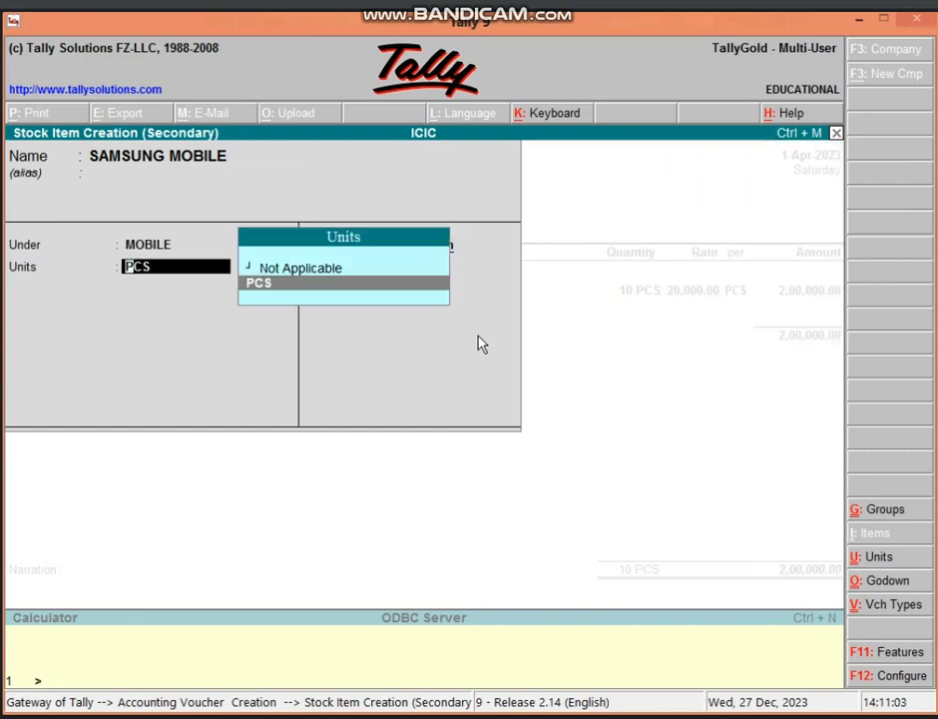
key(Return)
key(Return)
key(Return)
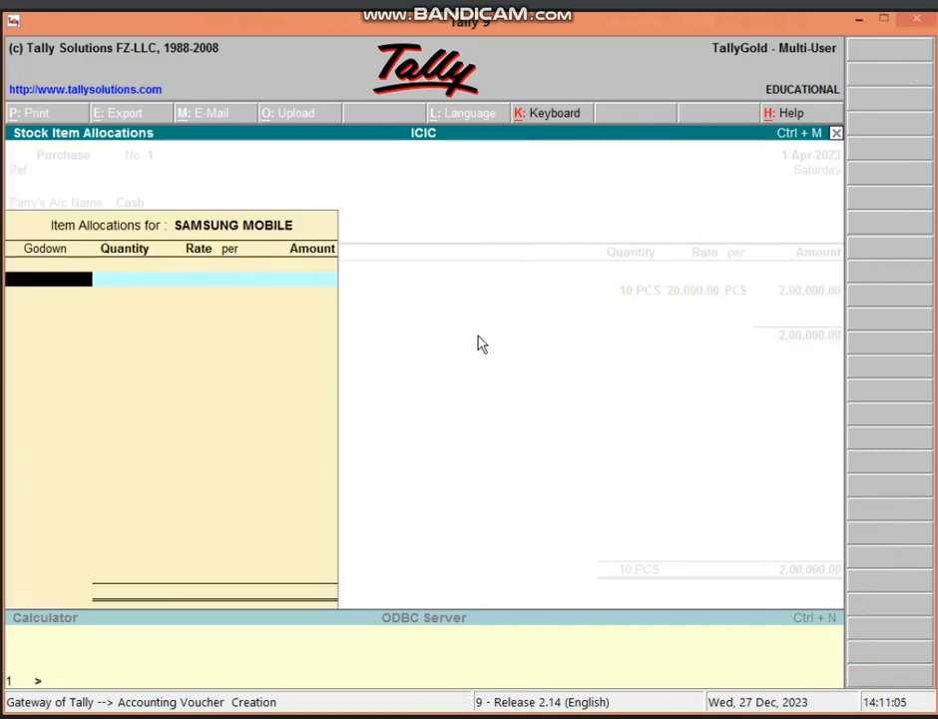
text(G)
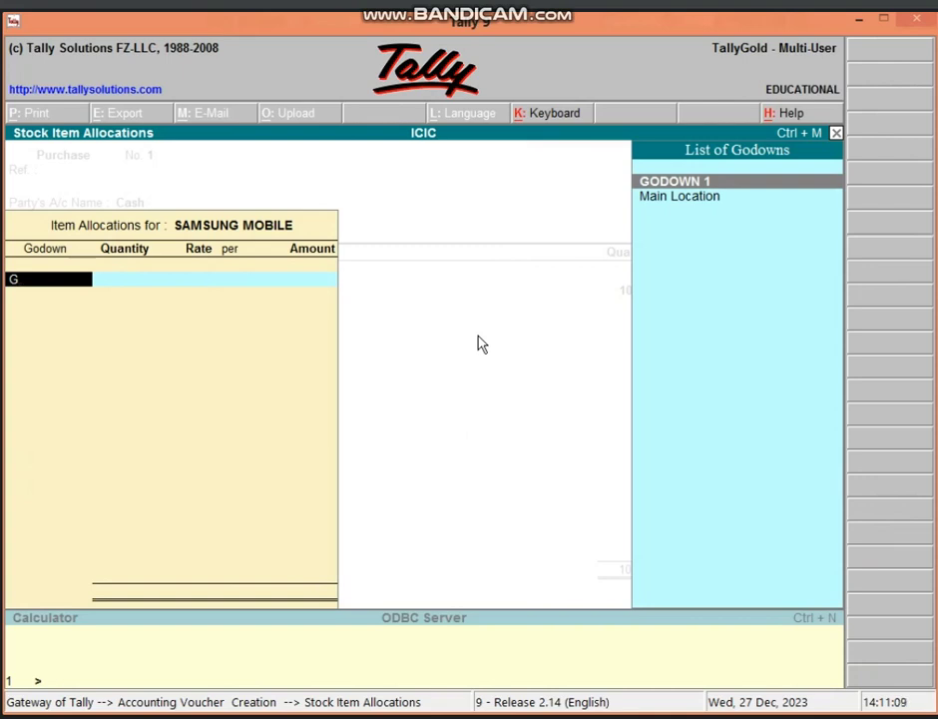
- Create GODOWN 2 and allocate 10 PCS of SAMSUNG MOBILE at 25,000 to it
key(alt+c)
text(GO)
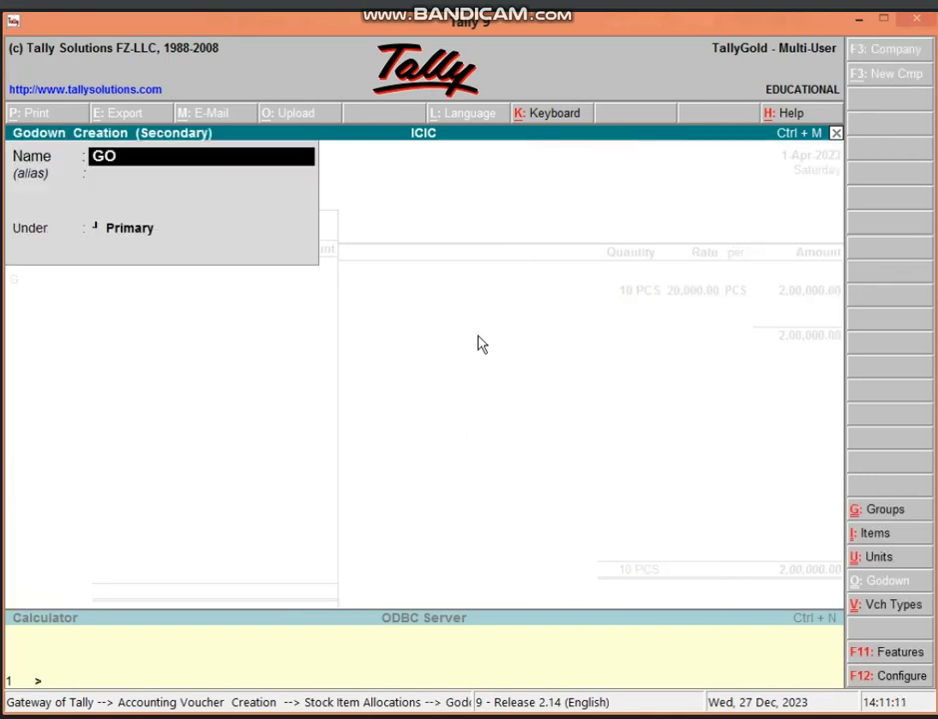
text(DOWN 2)
key(Return)
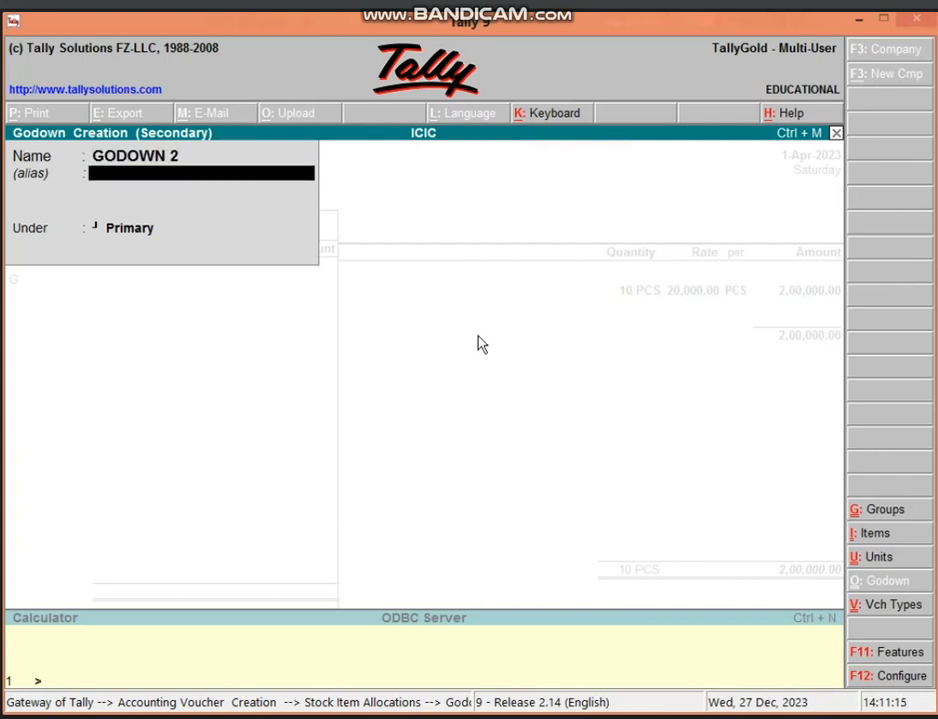
key(Return)
key(y)
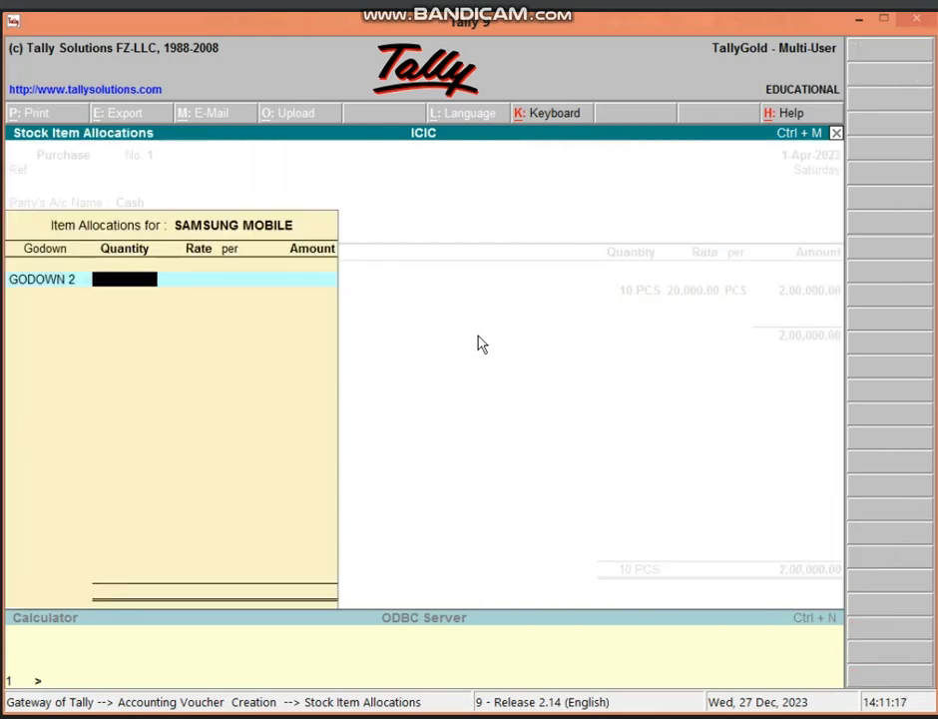
text(10)
key(Return)
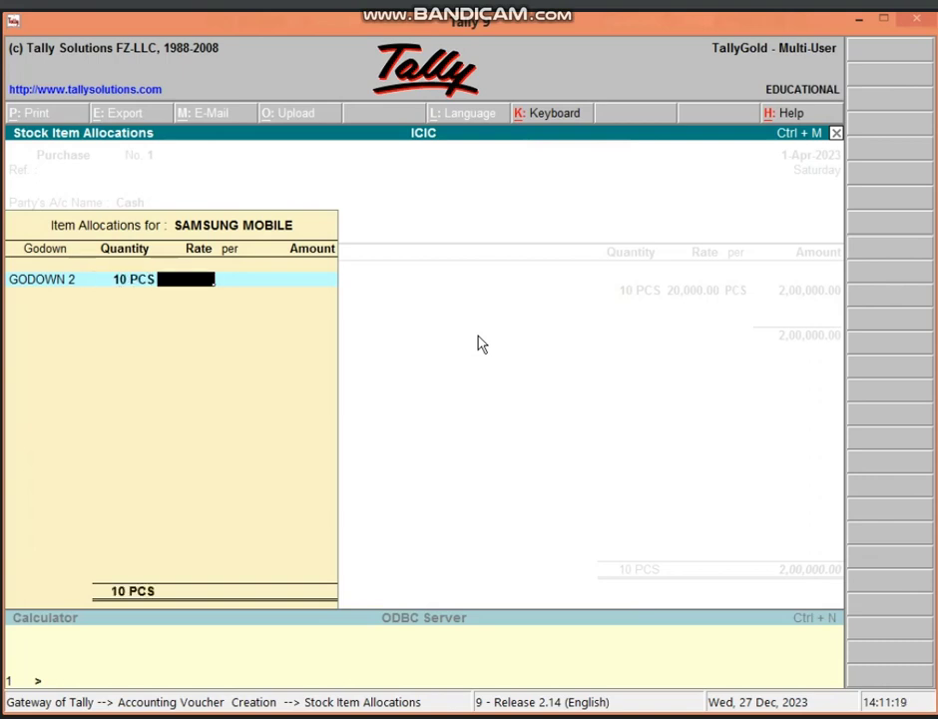
text(25000)
key(Return)
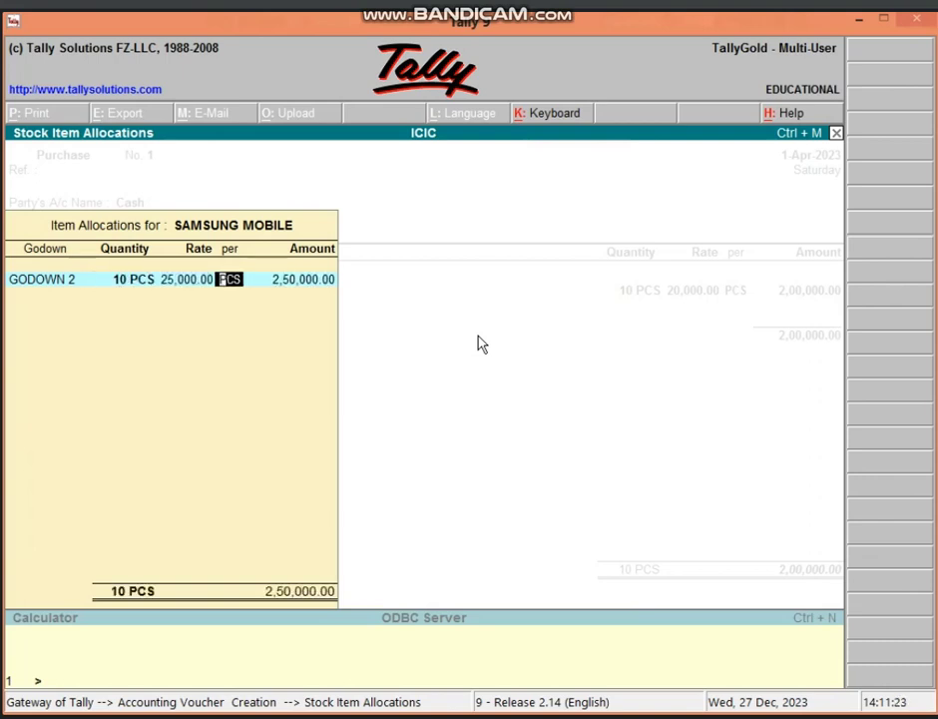
key(Return)
key(Return)
key(Return)
key(Return)
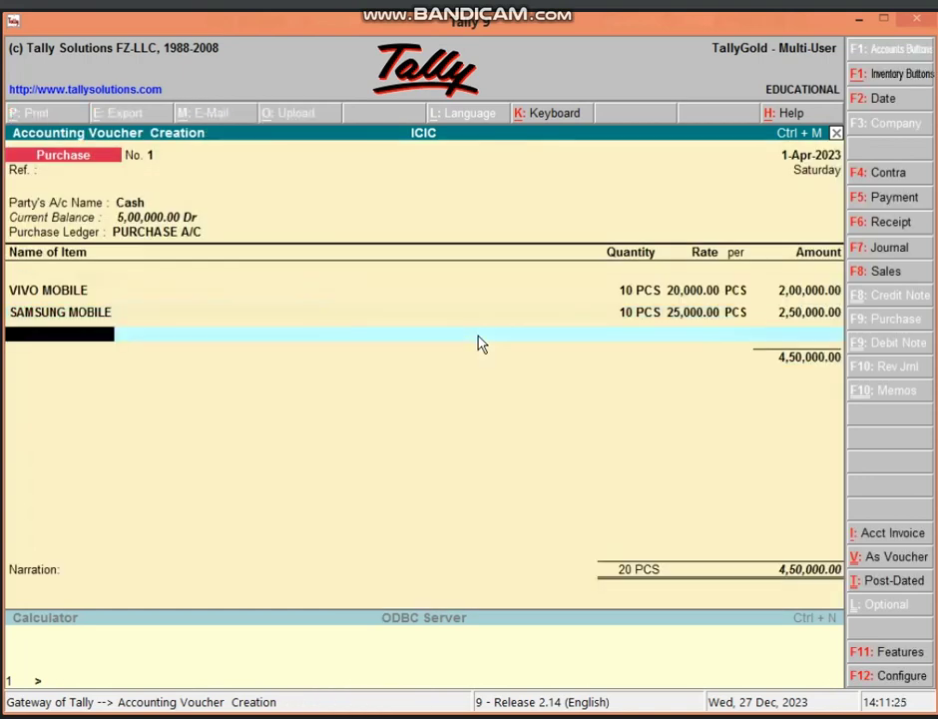
key(Return)
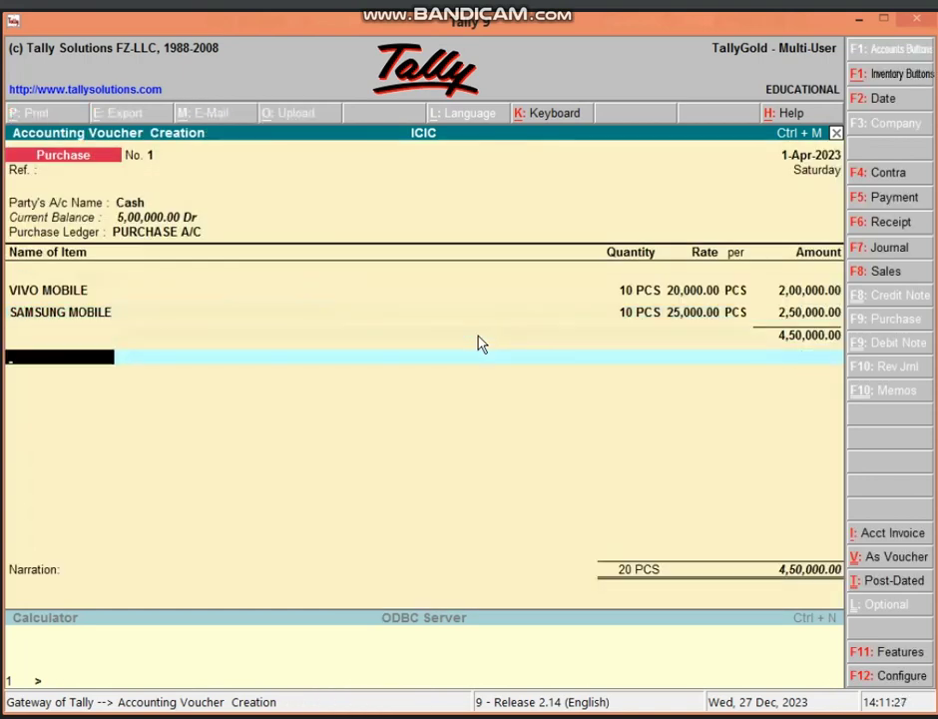
- Create the ledger DISCOUNT A/C P under Indirect Incomes
key(alt+c)
text(D)
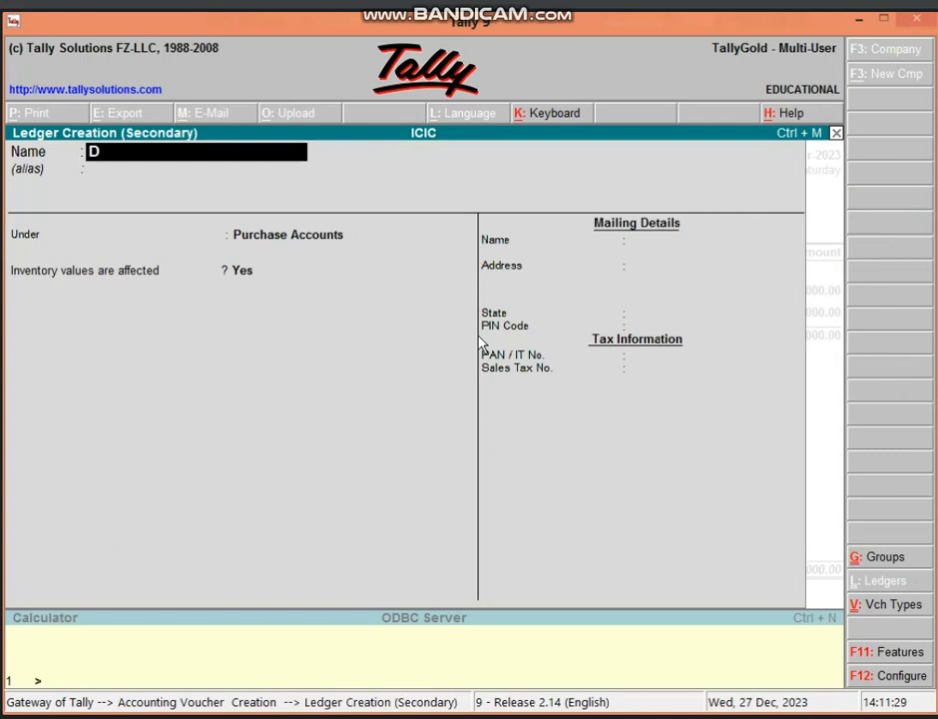
text(ISCOUN)
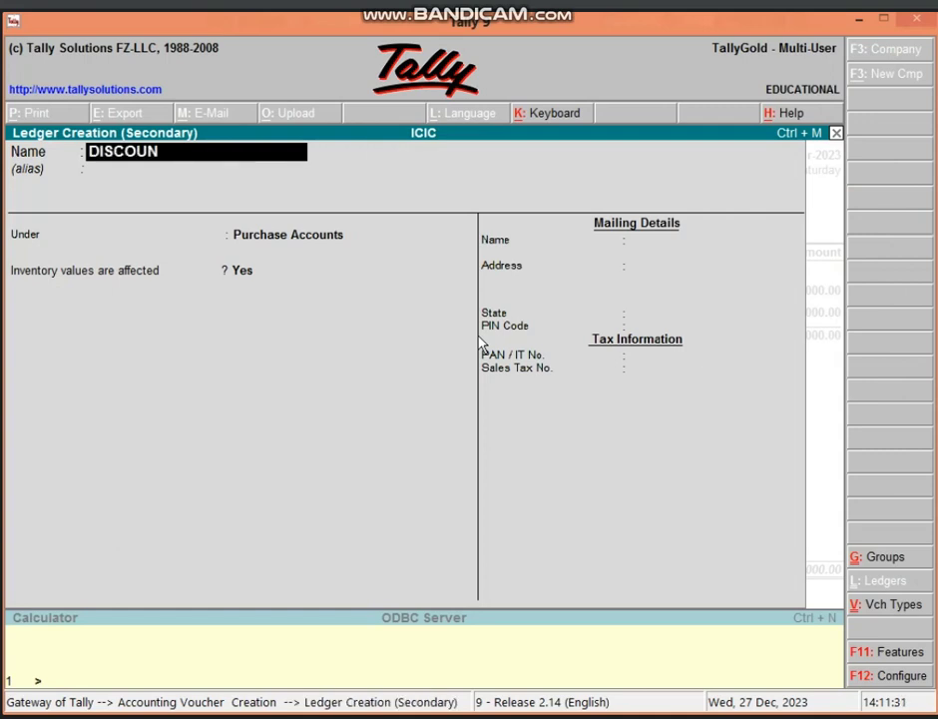
text(T A/C P)
key(Return)
key(Return)
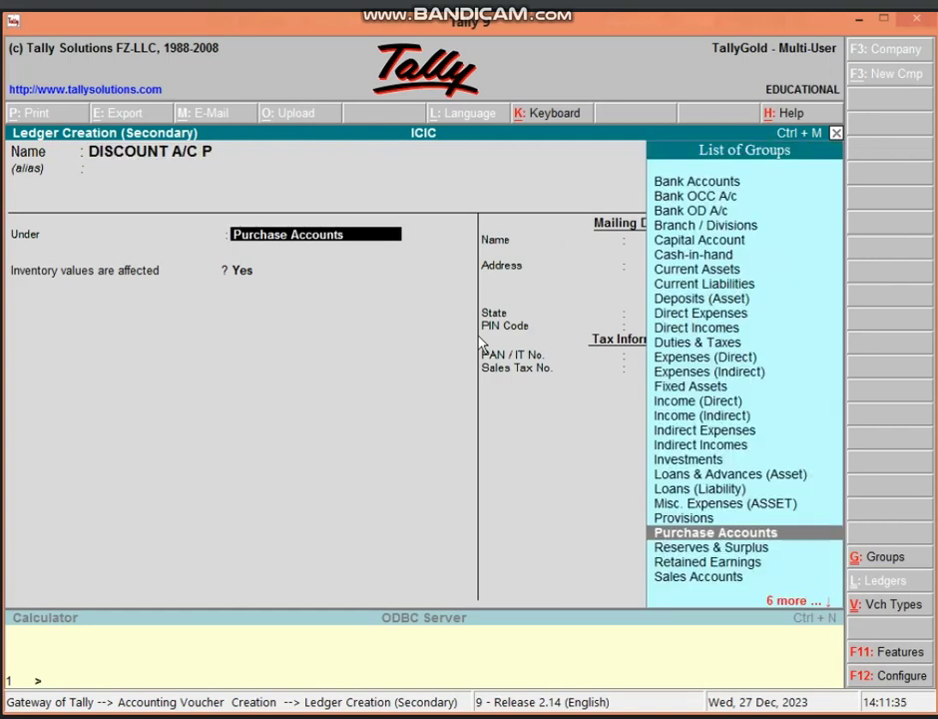
text(IND)
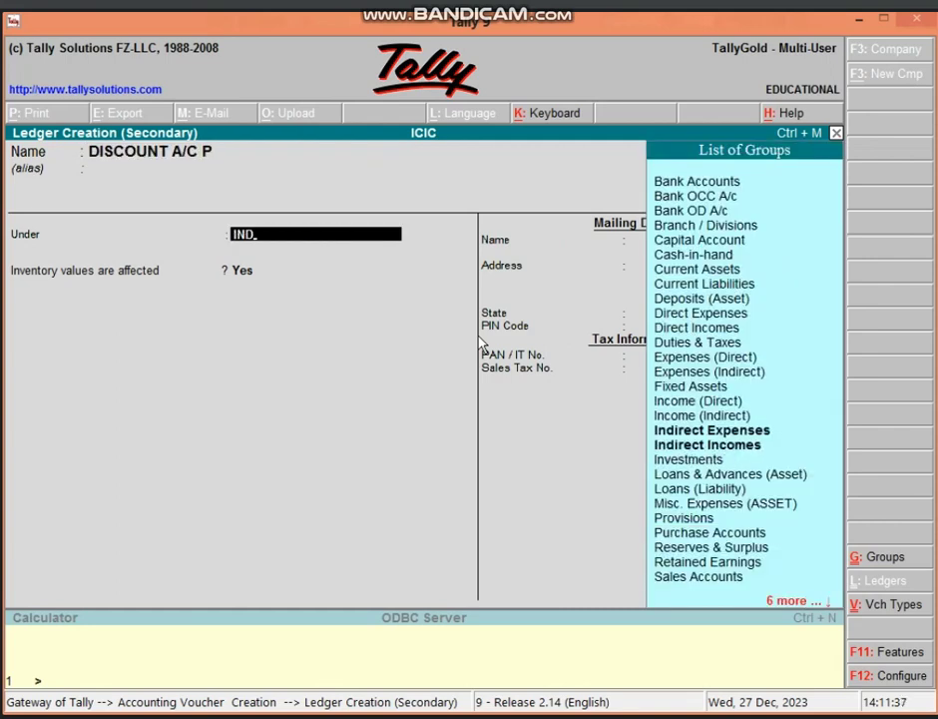
key(Down)
key(Return)
key(Return)
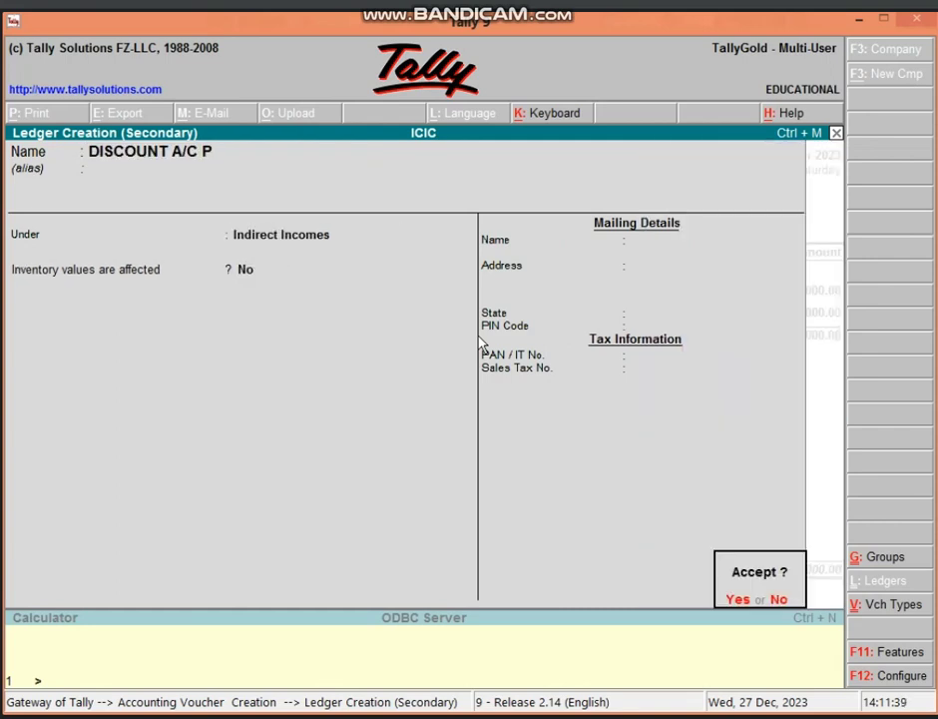
key(Return)
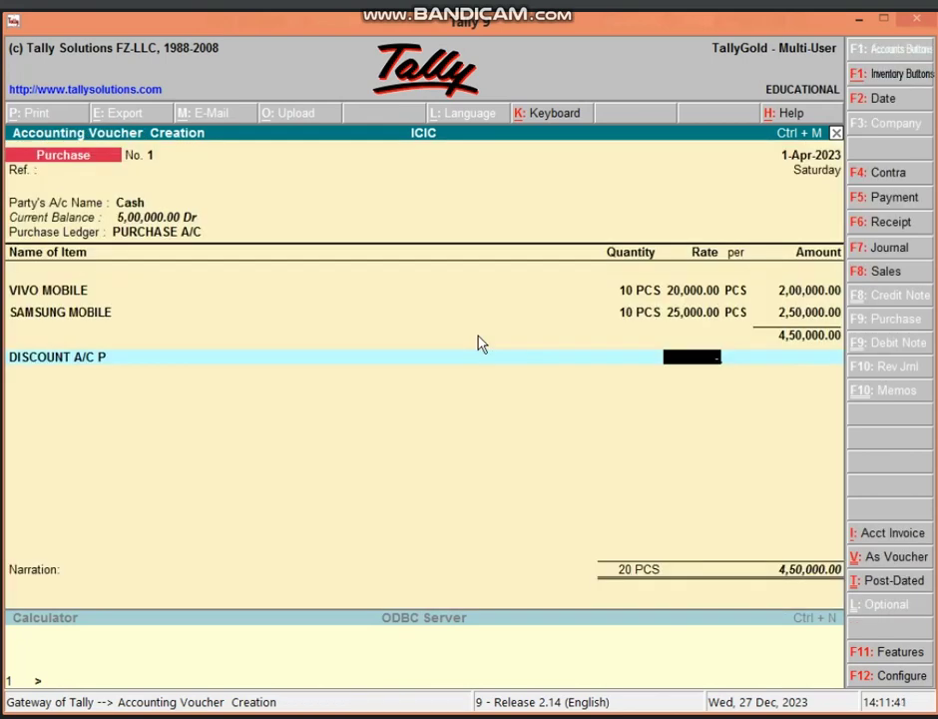
- Apply a -5% discount and save Purchase voucher No. 1 at 4,27,500.00
text(-5)
key(Return)
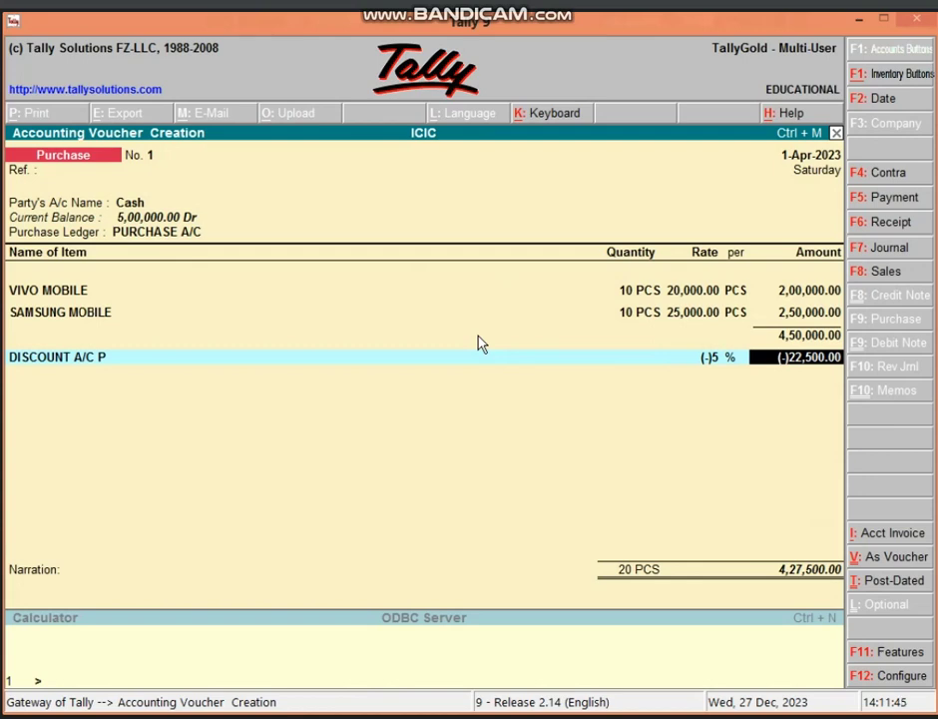
key(Return)
key(Return)
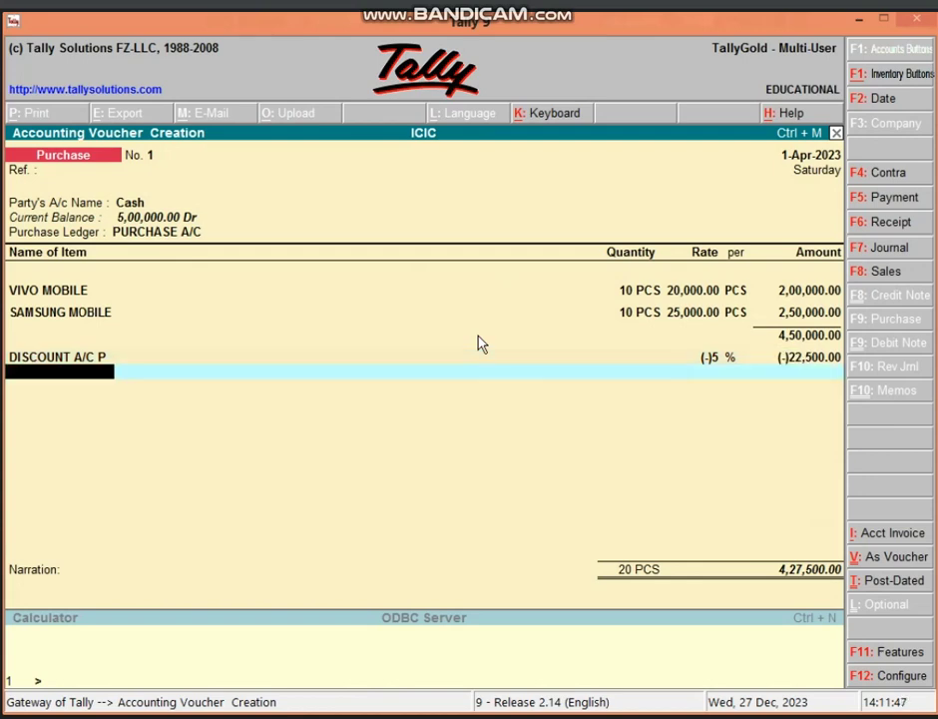
key(Return)
key(Return)
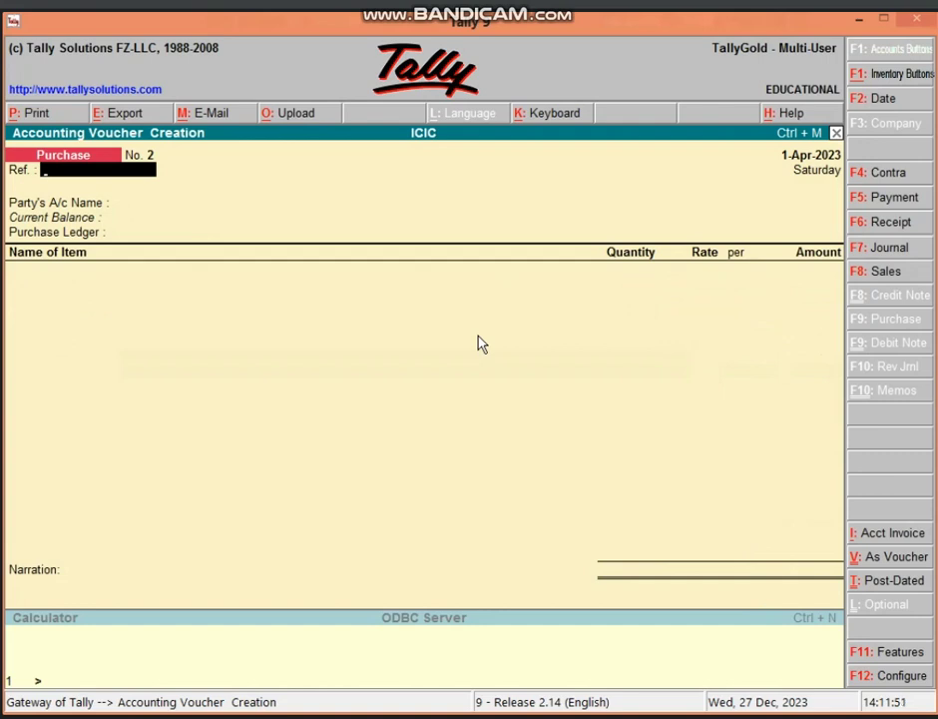
- In a Journal voucher, create ledger LOSS BY FIRE A/C under Indirect Expenses
key(F7)
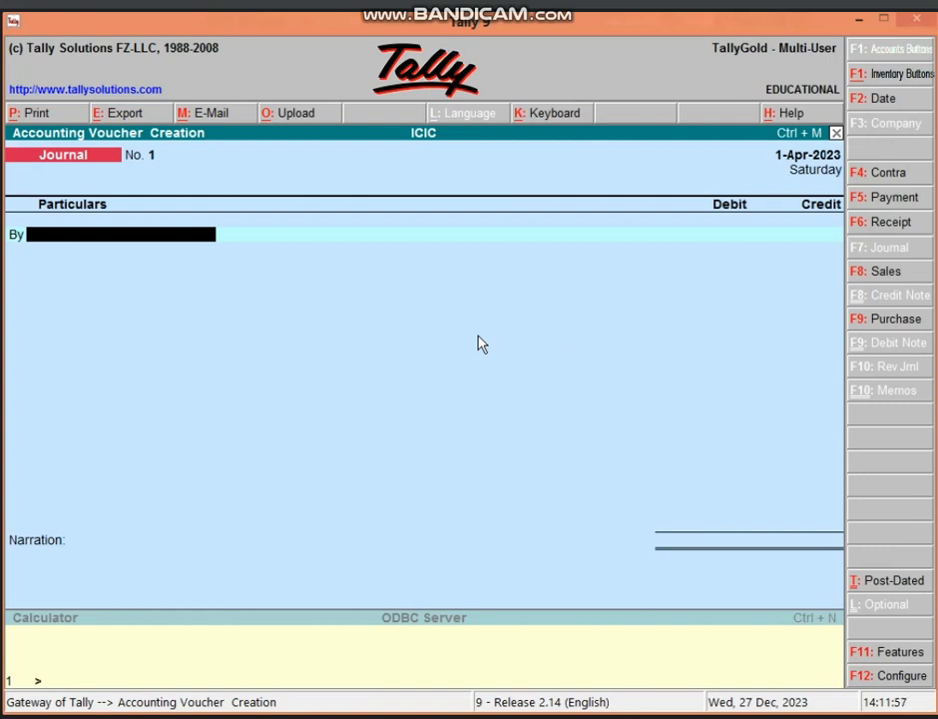
key(alt+c)
text(L)
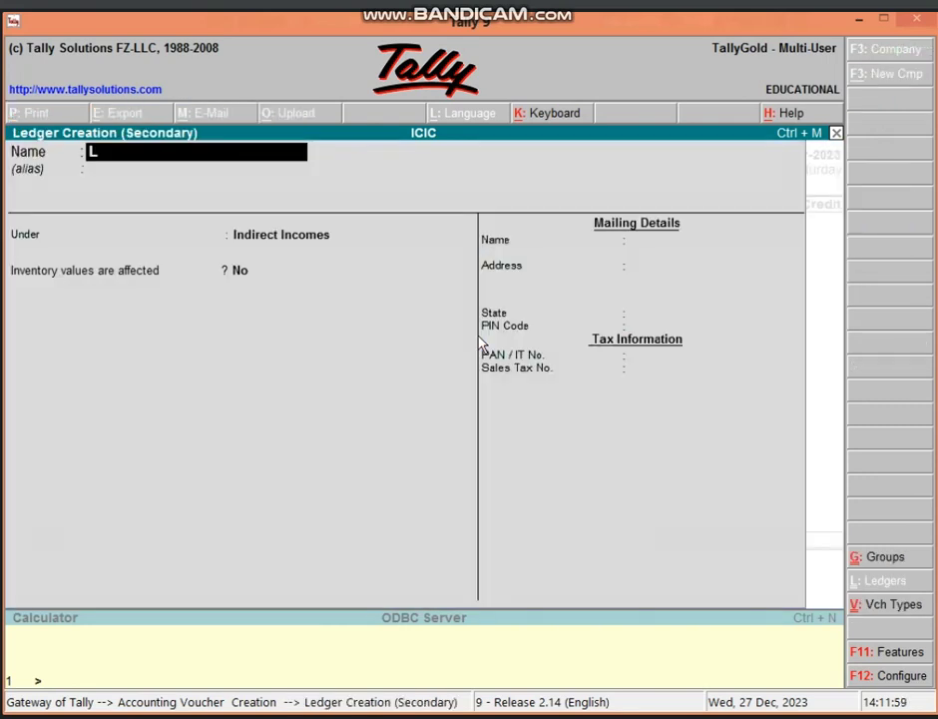
text(OSS BY)
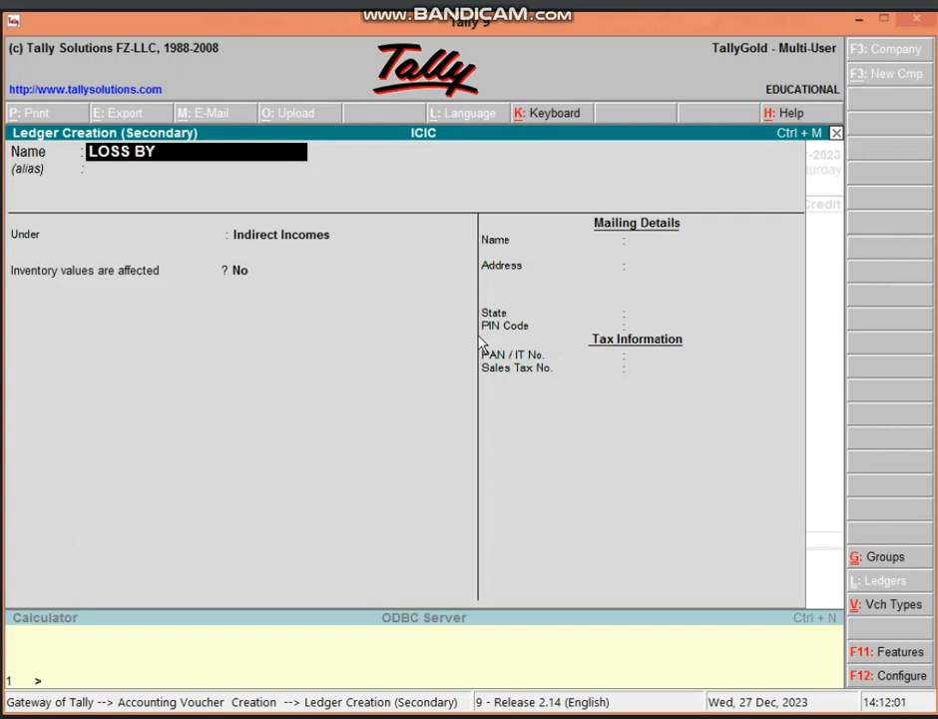
text( FIRE A/C)
key(Return)
key(Return)
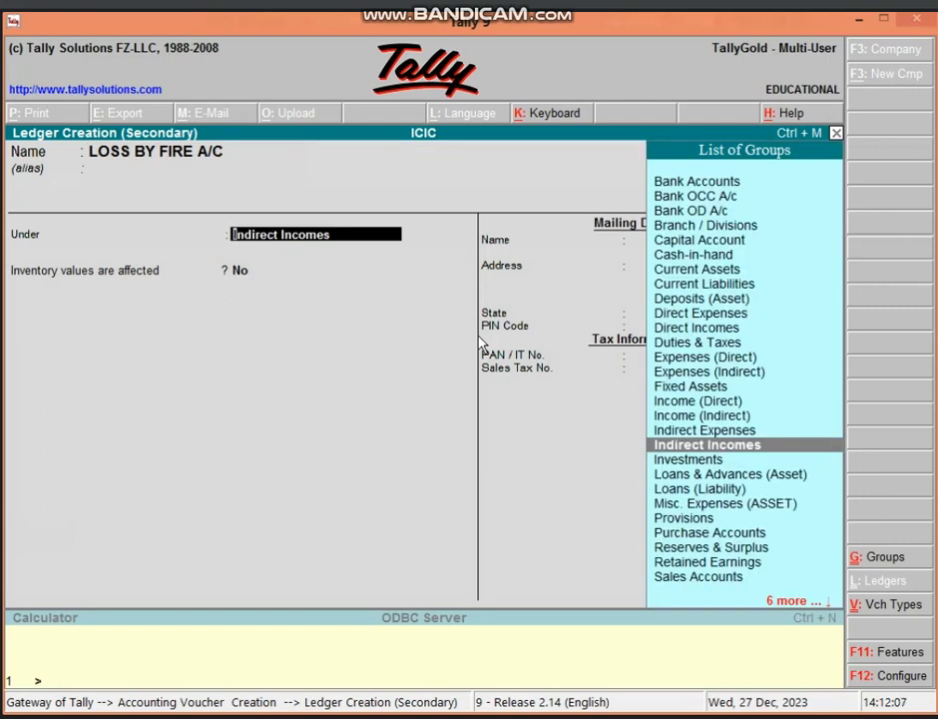
text(INDIRE)
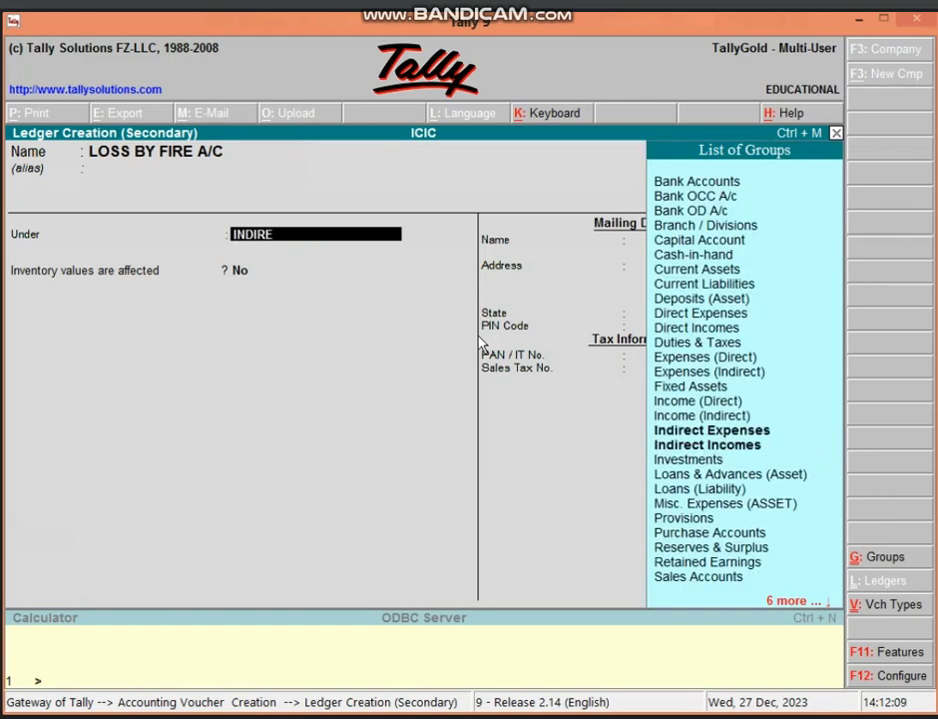
key(Return)
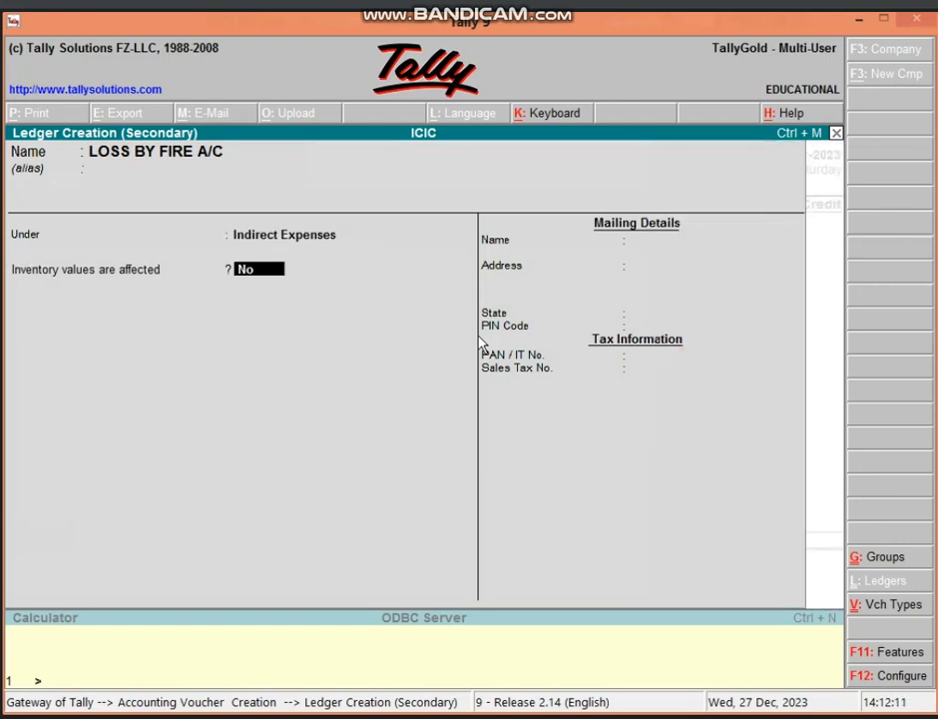
key(Return)
key(Return)
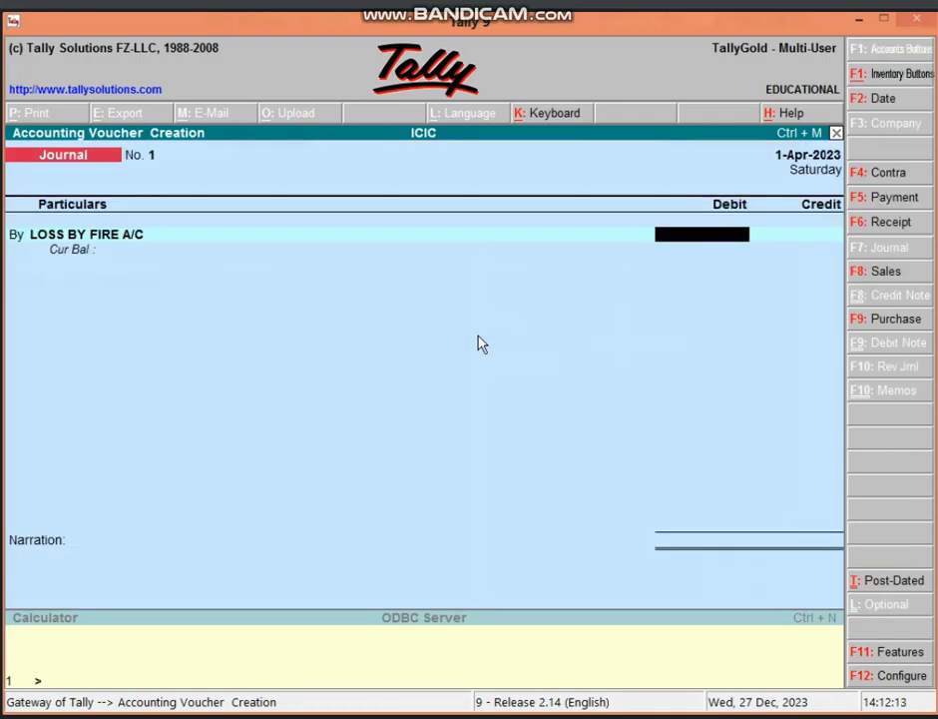
- Debit LOSS BY FIRE A/C 15,000 and credit PURCHASE A/C 15,000
text(15000)
key(Return)
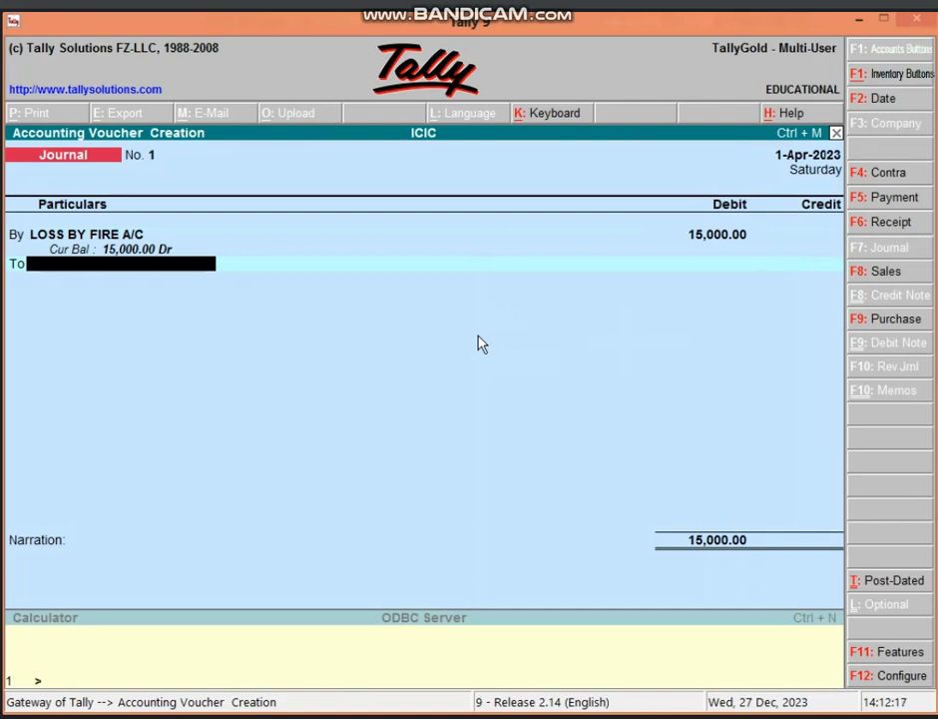
text(PU)
key(Return)
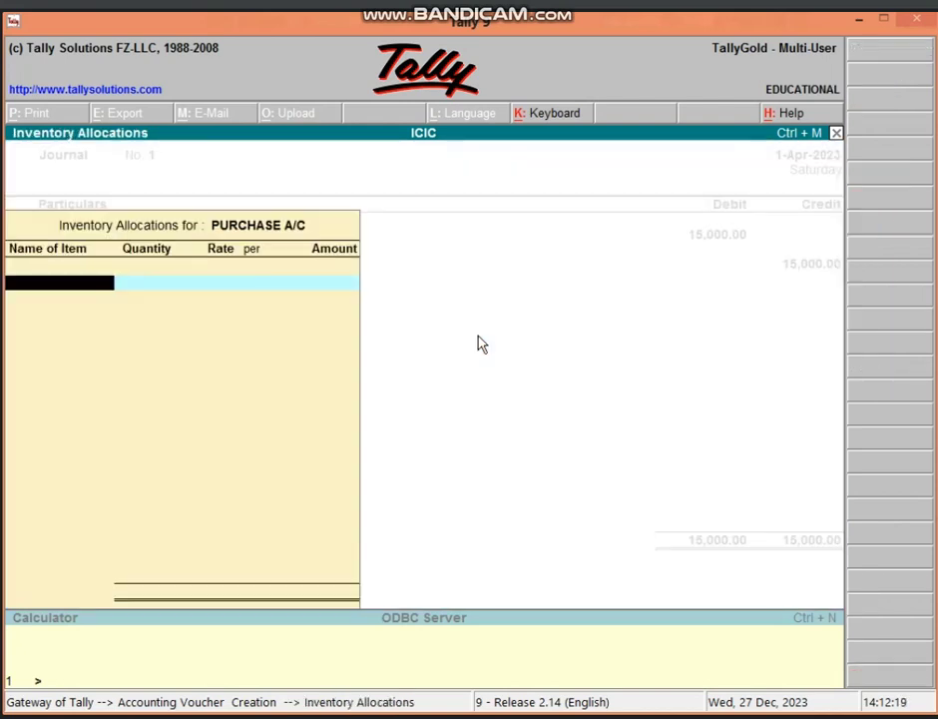
key(Return)
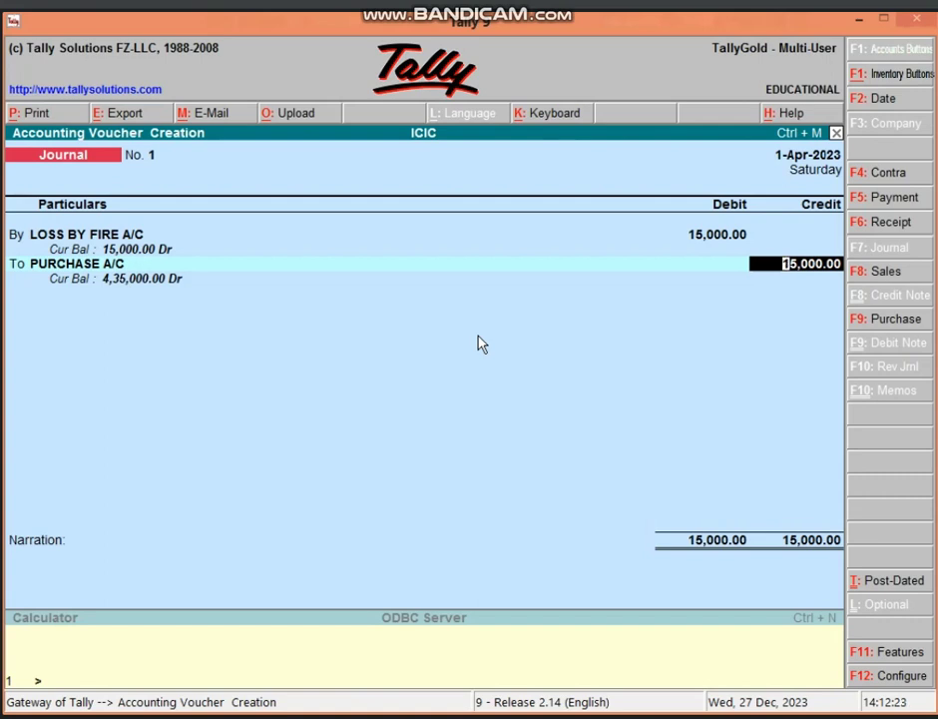
key(Return)
key(Return)
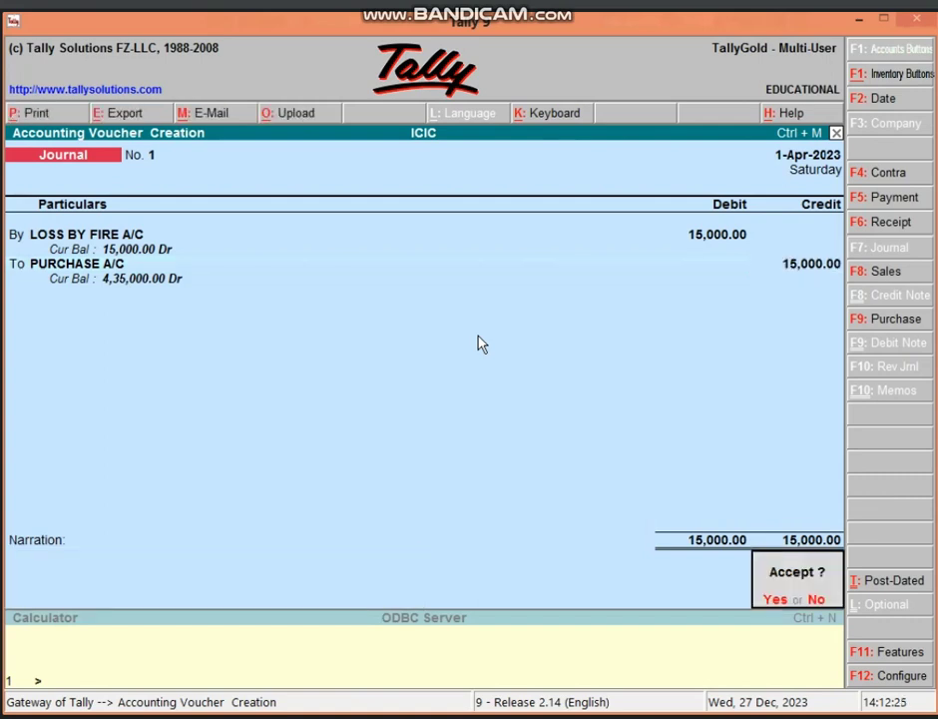
key(Return)
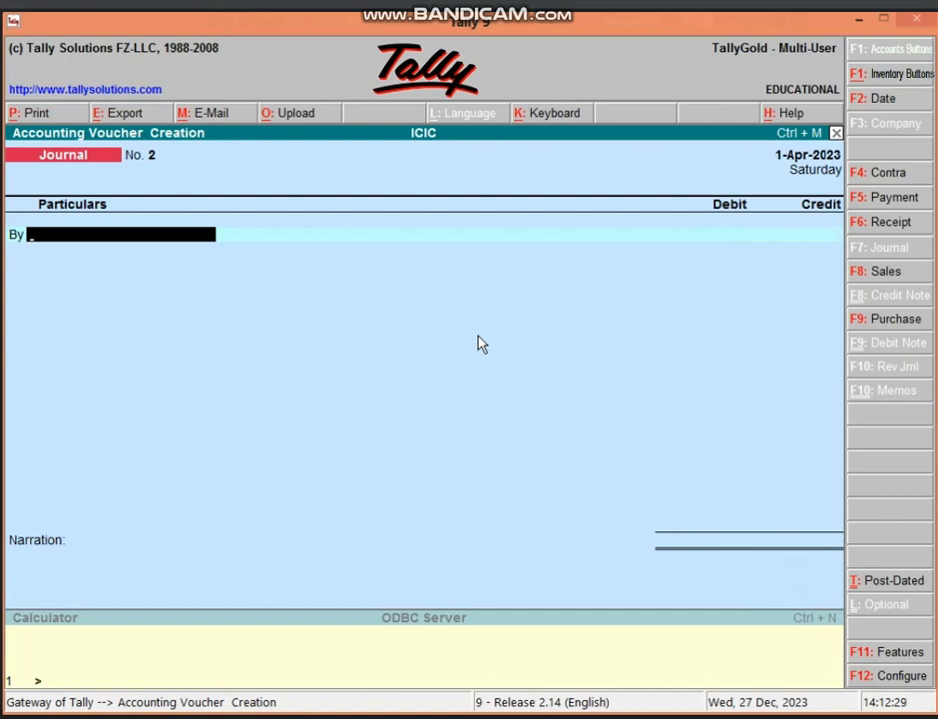
- Switch to a Sales voucher (F8) dated 1-Apr-2023 and choose Cash as the party account
key(F8)
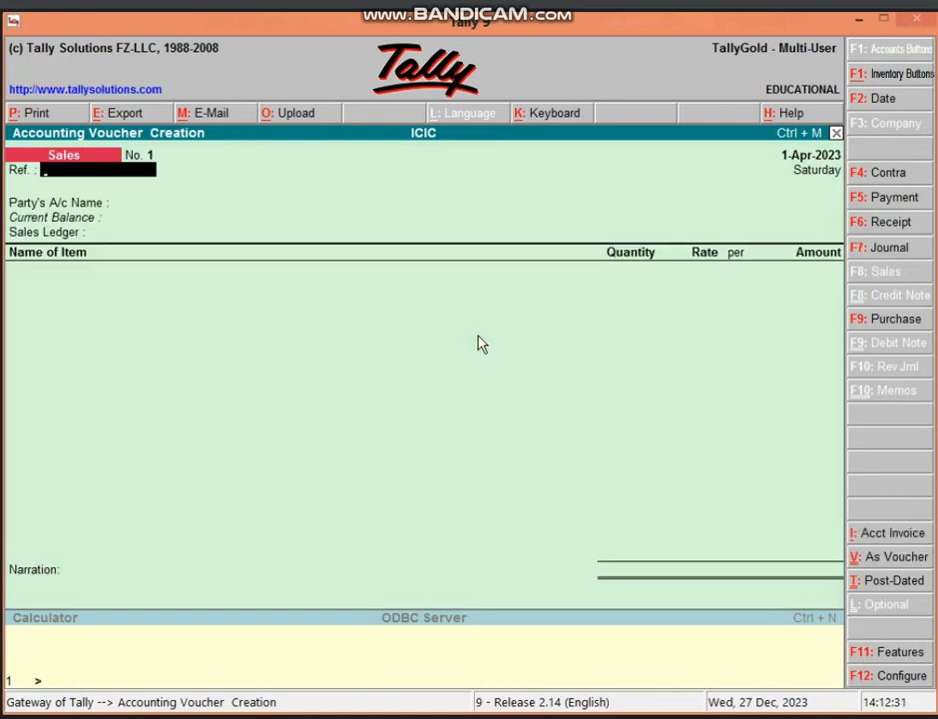
key(Return)
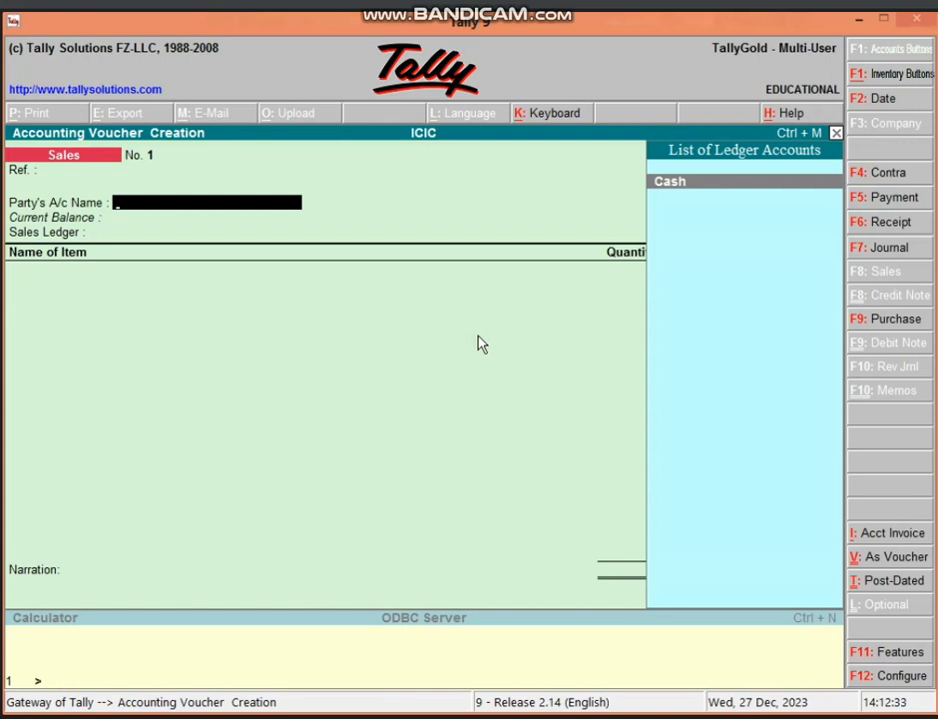
key(Return)
key(Return)
key(Return)
key(Return)
key(Return)
key(Return)
key(Return)
key(Return)
key(Return)
key(Return)
key(Return)
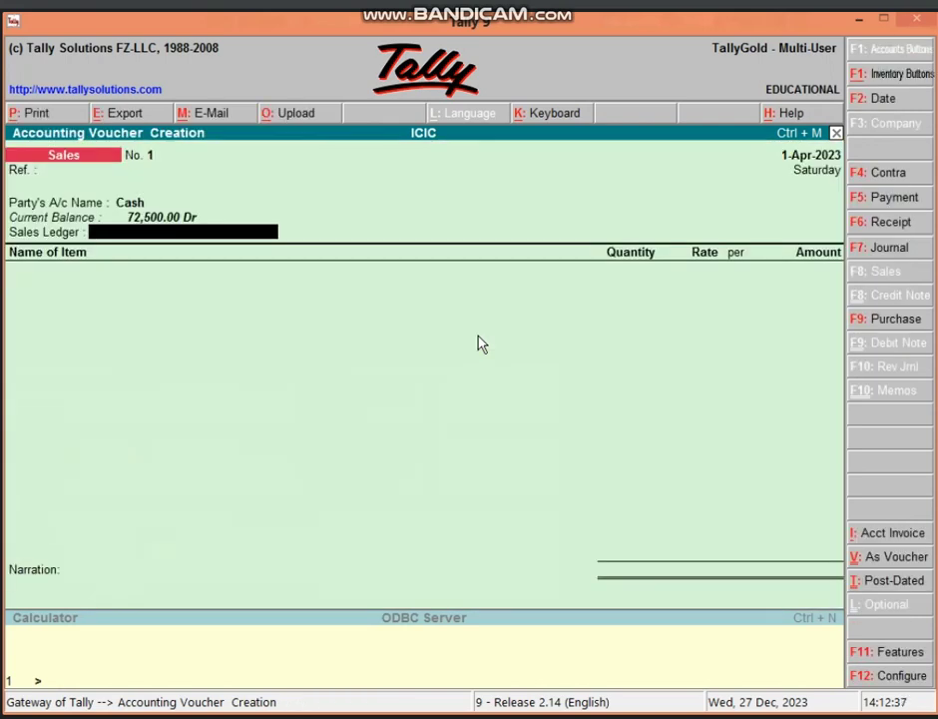
- Create ledger SALES A/C under Sales Accounts and use it as the voucher's sales ledger
key(alt+c)
text(S)
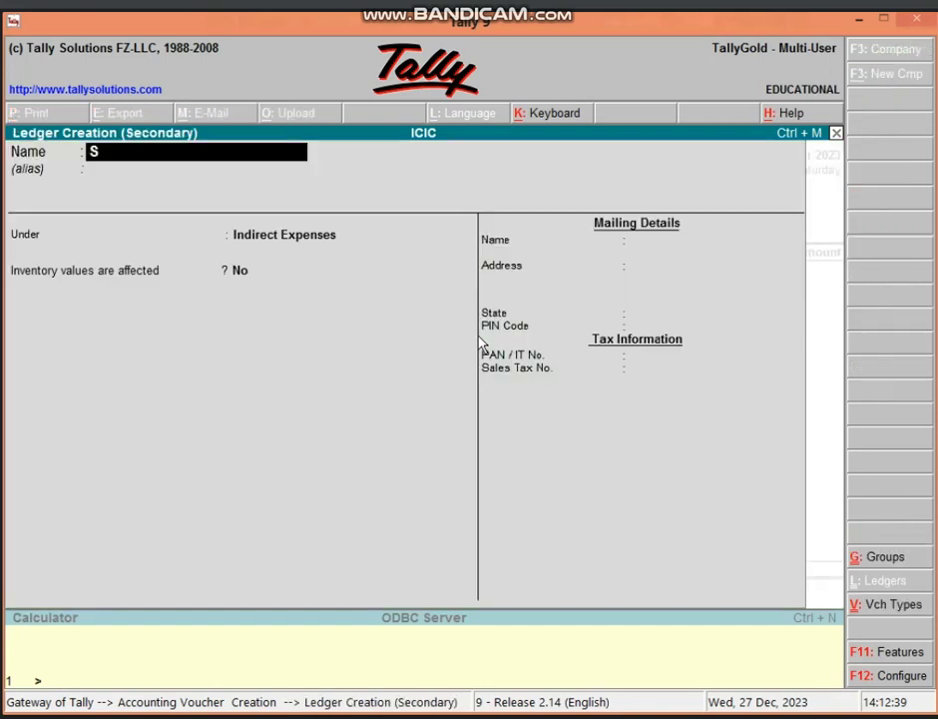
text(ALES A/C)
key(Return)
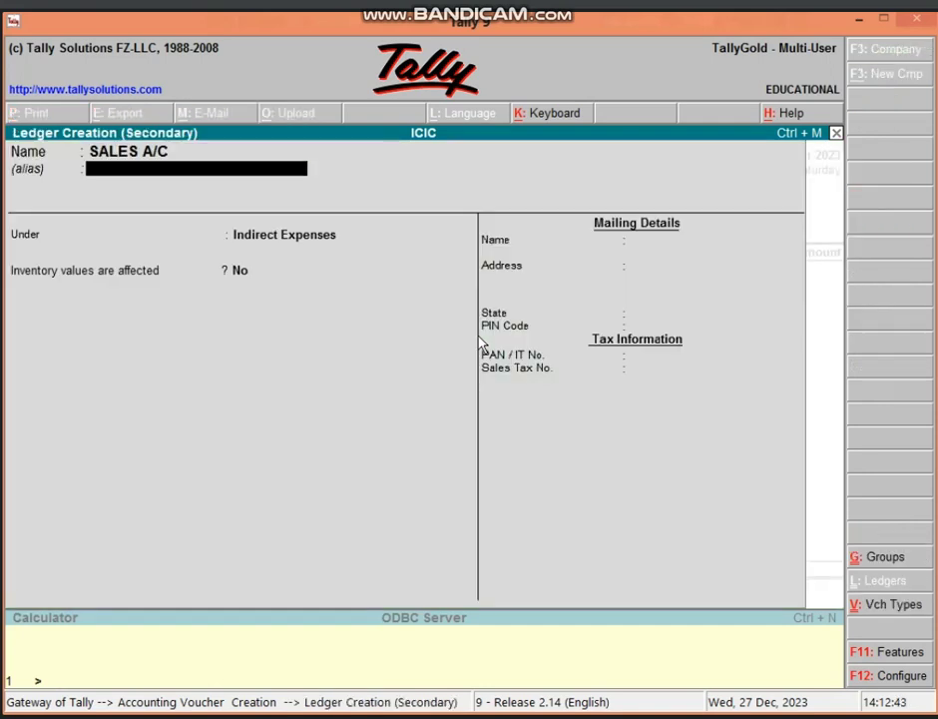
key(Return)
text(SA)
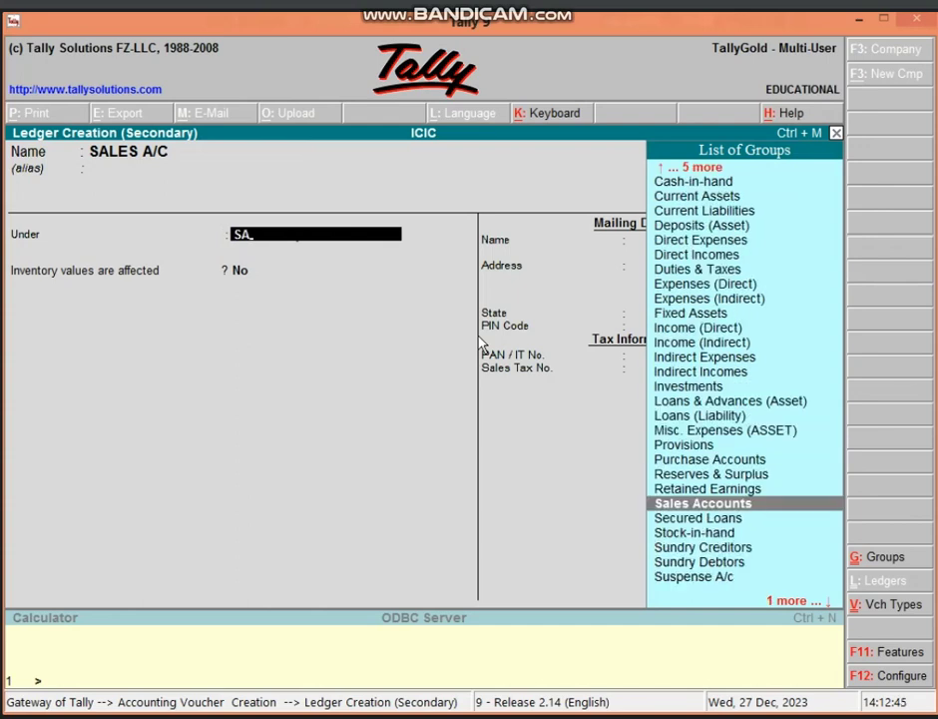
key(Return)
key(Return)
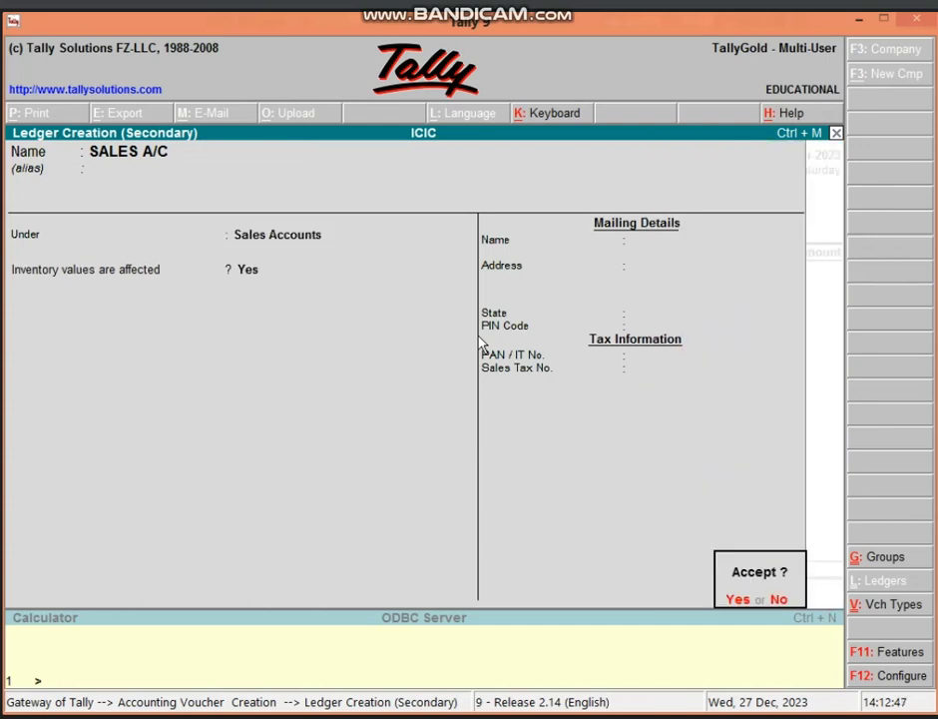
key(Return)
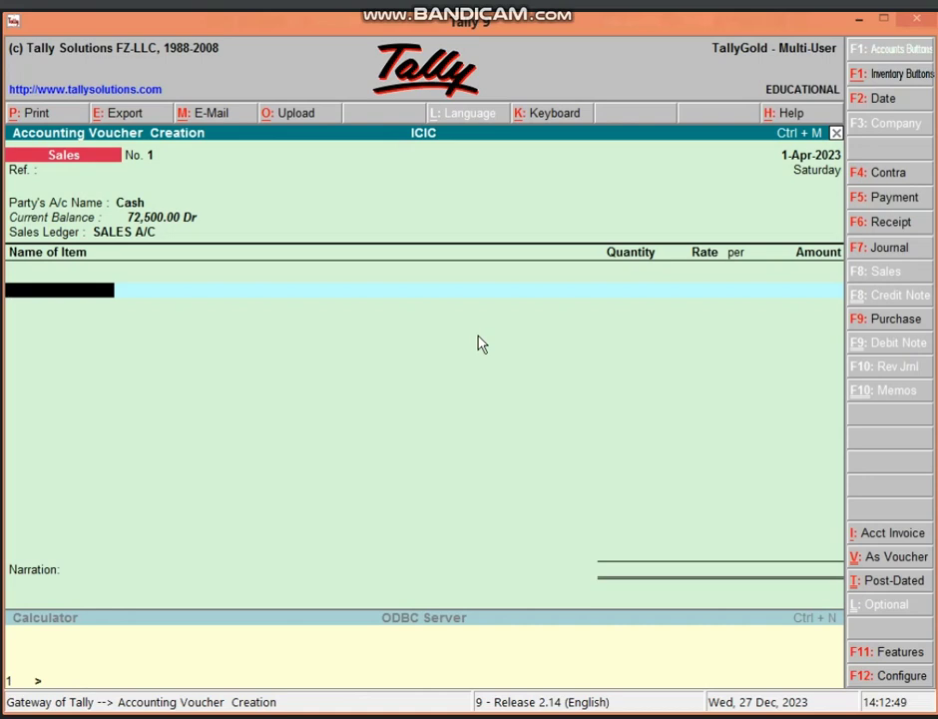
- Sell 3 PCS of SAMSUNG MOBILE from GODOWN 2 at 28,000 (84,000.00) and save voucher No. 1
text(SA)
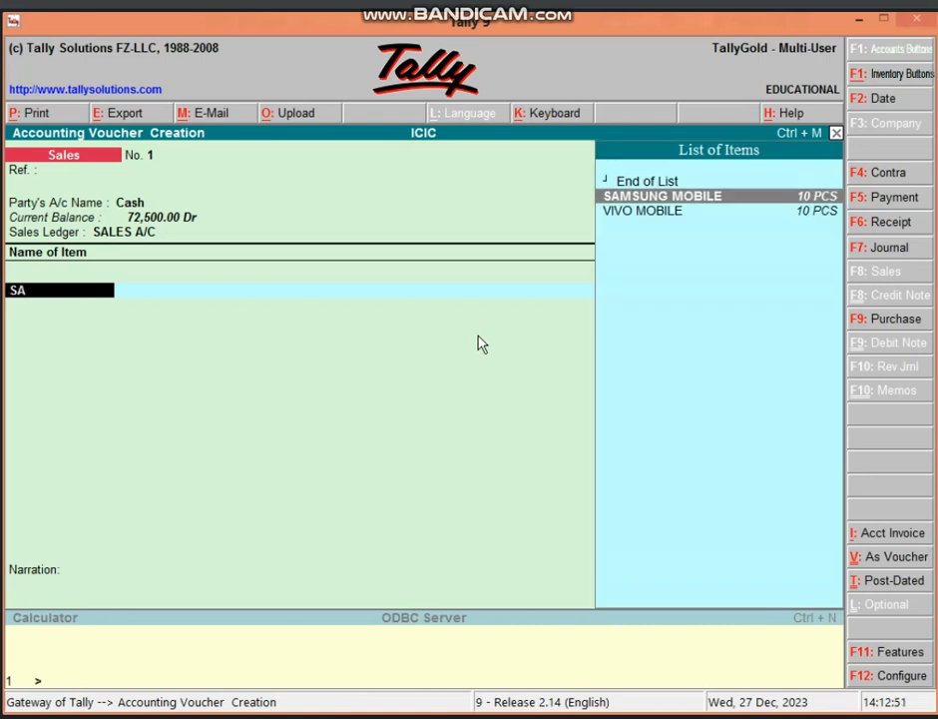
key(Return)
text(G)
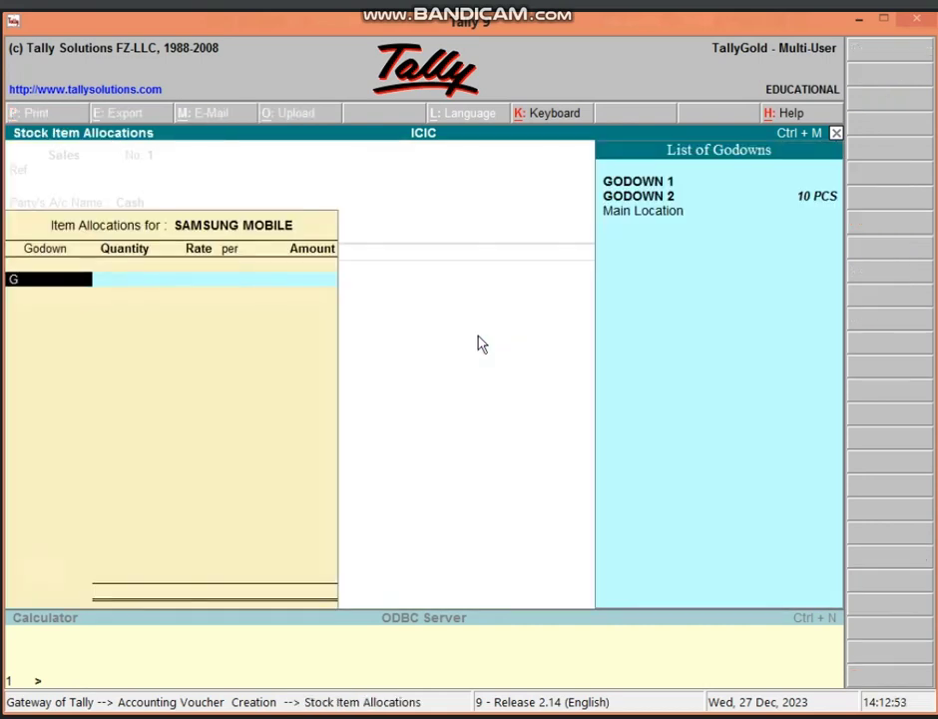
key(Down)
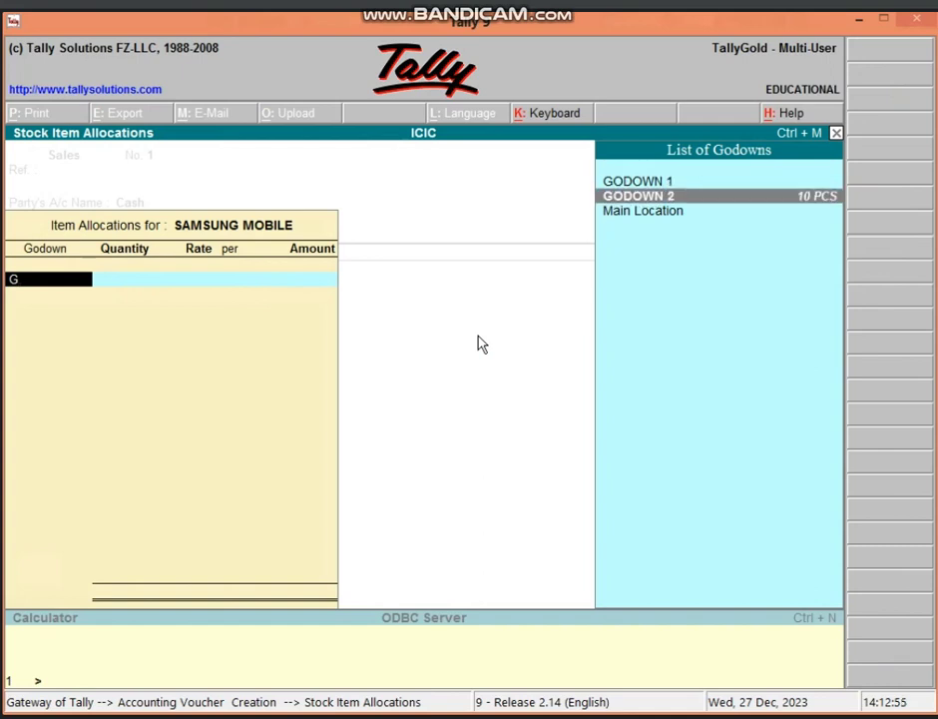
key(Return)
text(3)
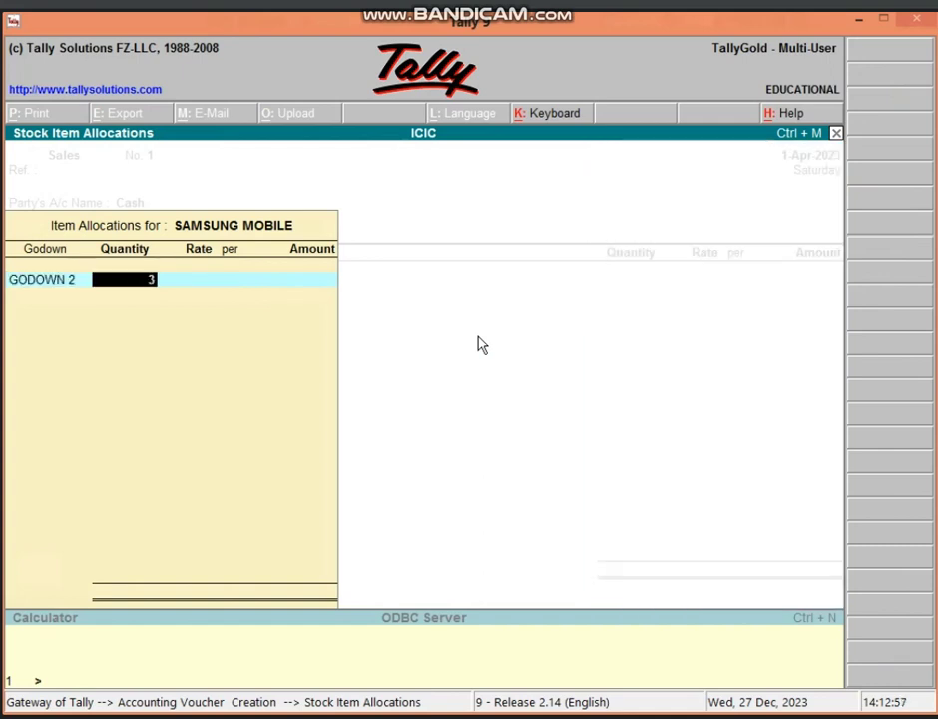
key(Return)
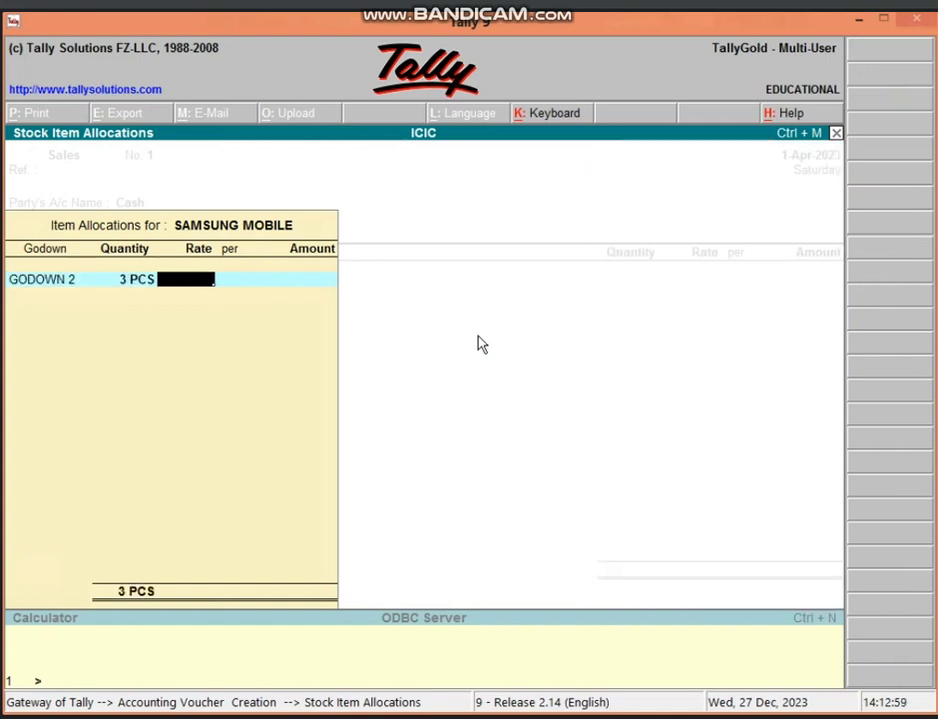
text(28000)
key(Return)
key(Return)
key(Return)
key(Return)
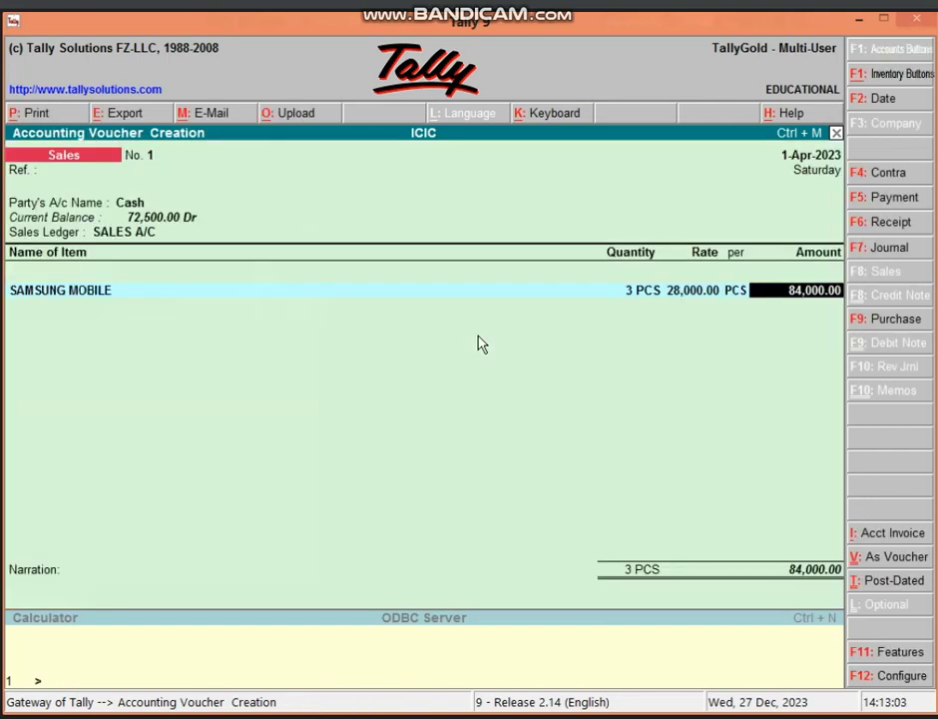
key(Return)
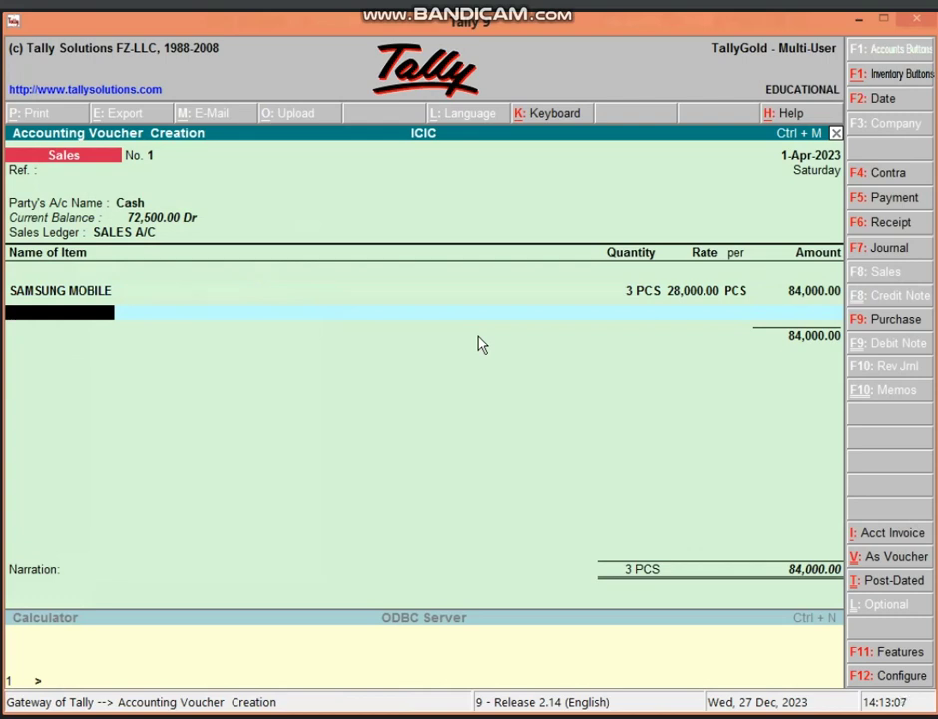
key(Return)
key(Return)
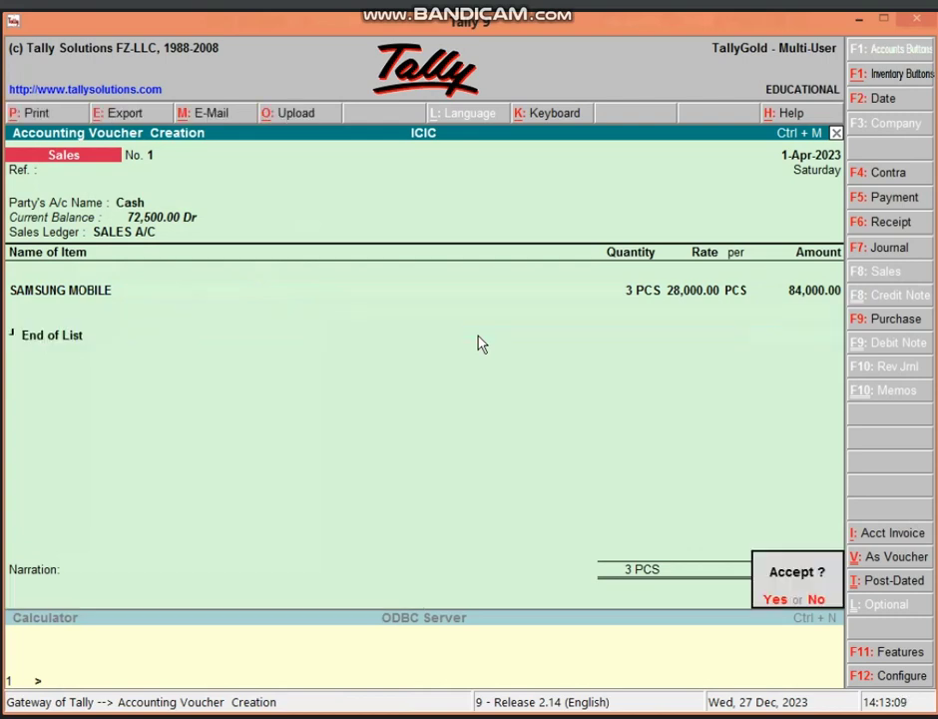
key(Return)
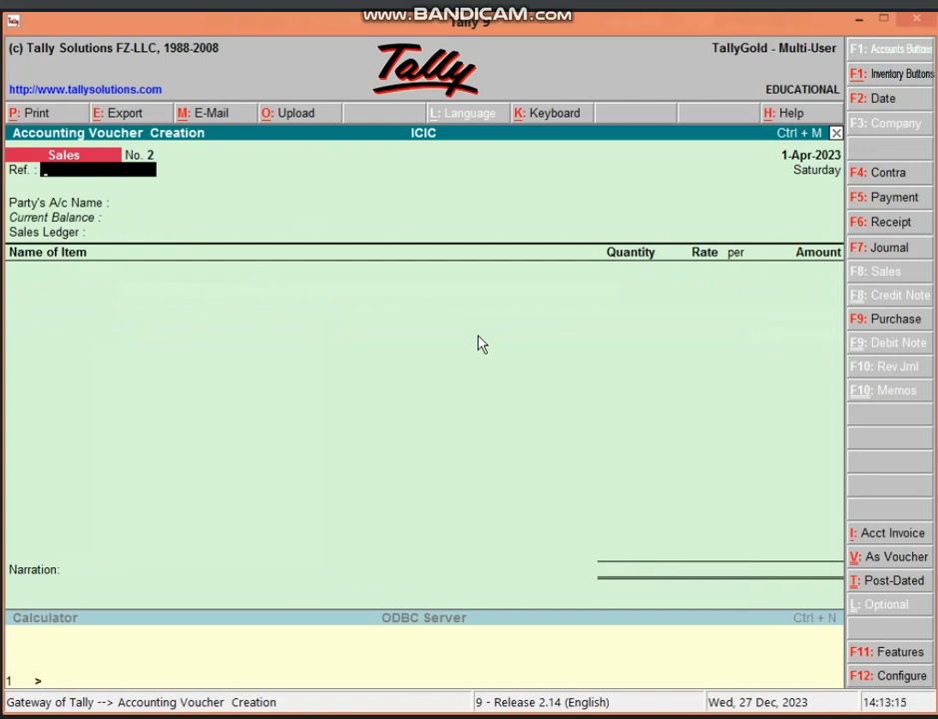
- Leave the empty voucher No. 2, then restart a sale with Cash and SALES A/C
key(Escape)
key(Return)
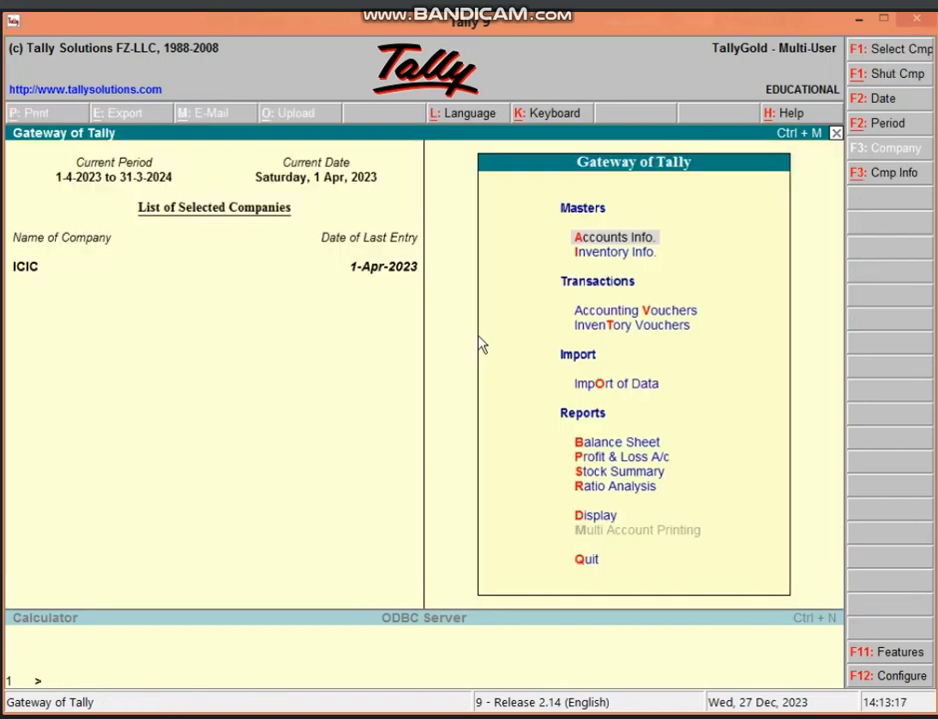
key(v)
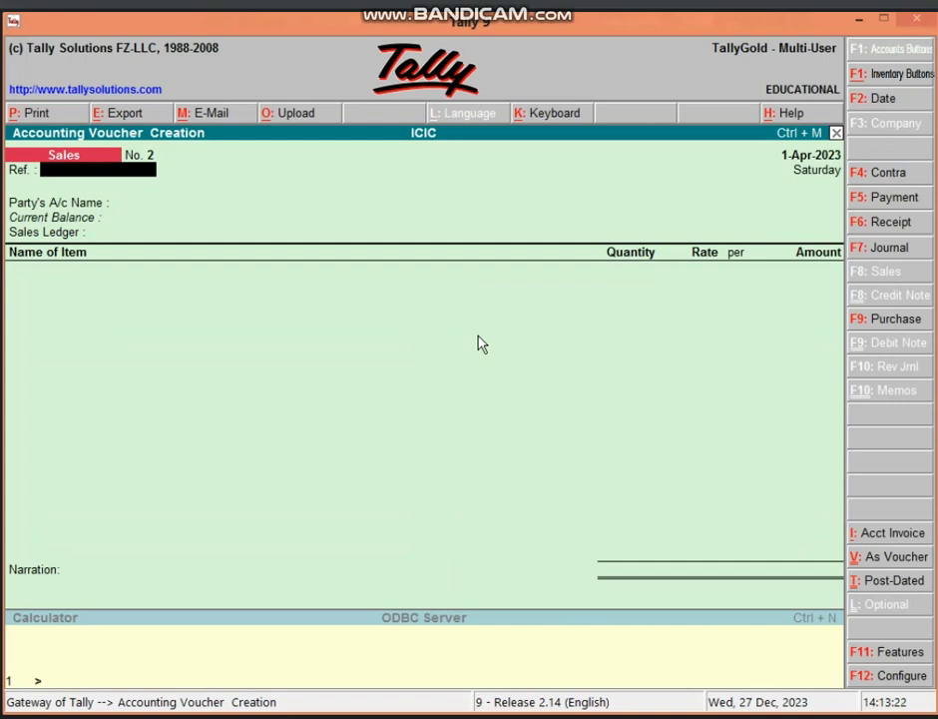
key(Return)
key(Return)
key(Return)
key(Return)
key(Return)
key(Return)
key(Return)
key(Return)
key(Return)
key(Return)
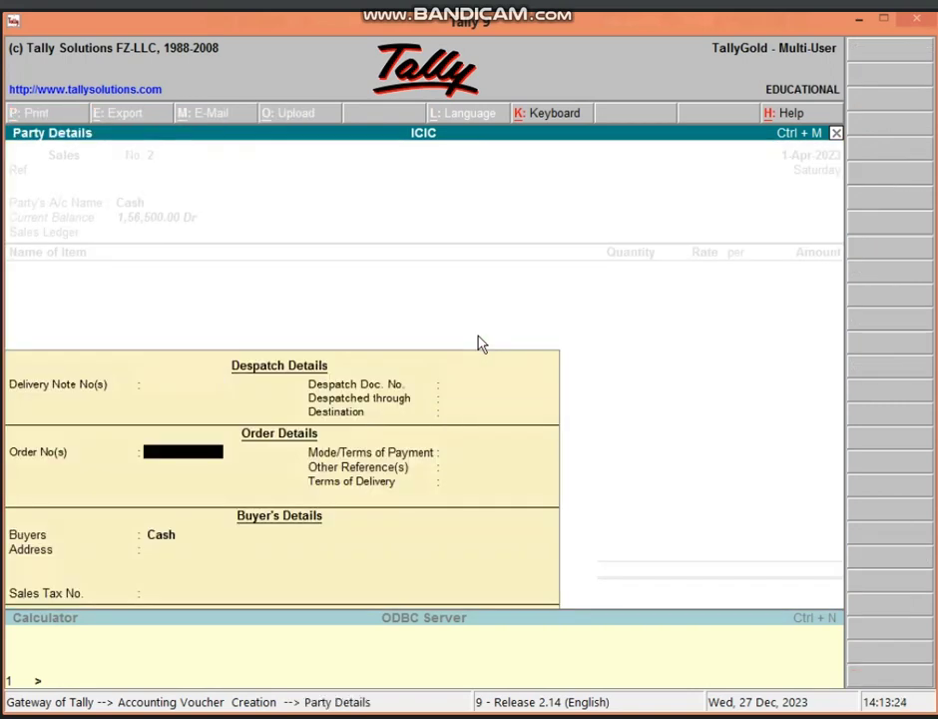
key(Return)
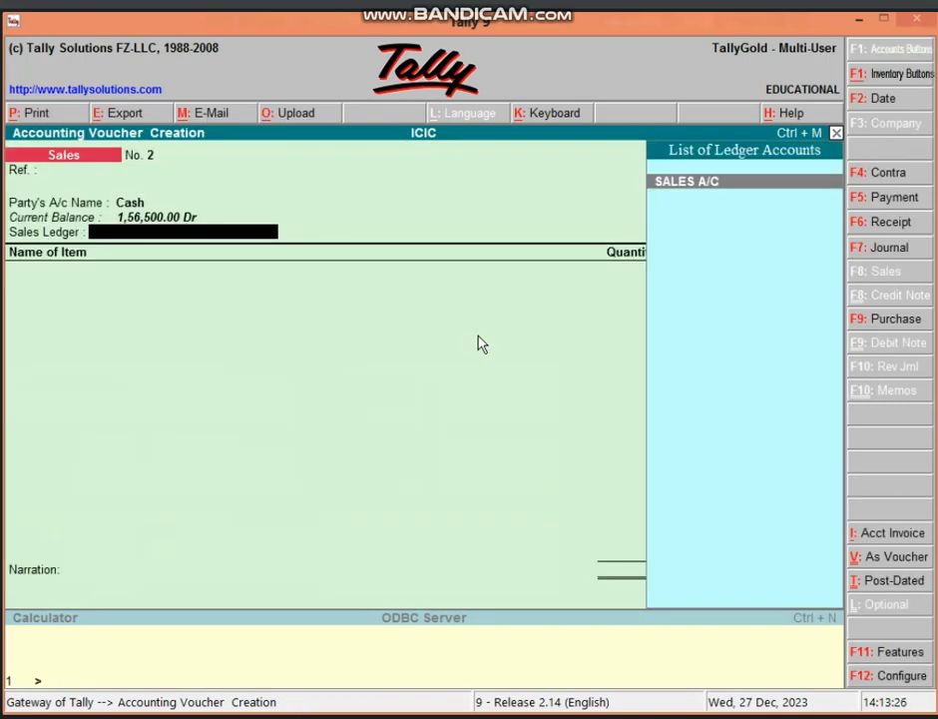
key(Return)
- Clear the SAMSUNG MOBILE line and abandon the unfinished sale, returning to the Gateway
text(SA)
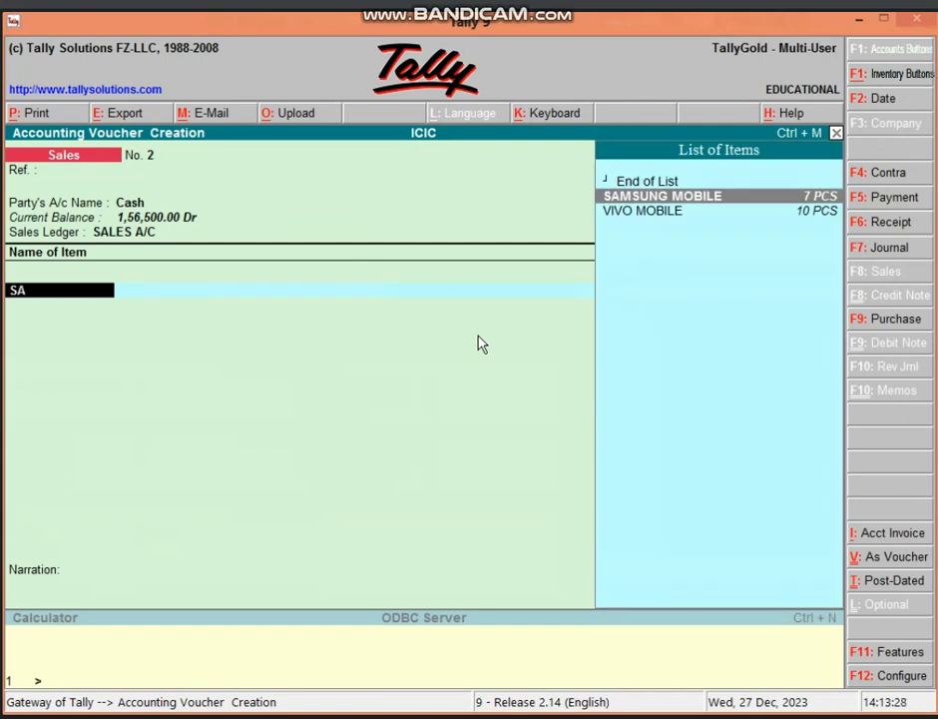
key(Return)
text(G)
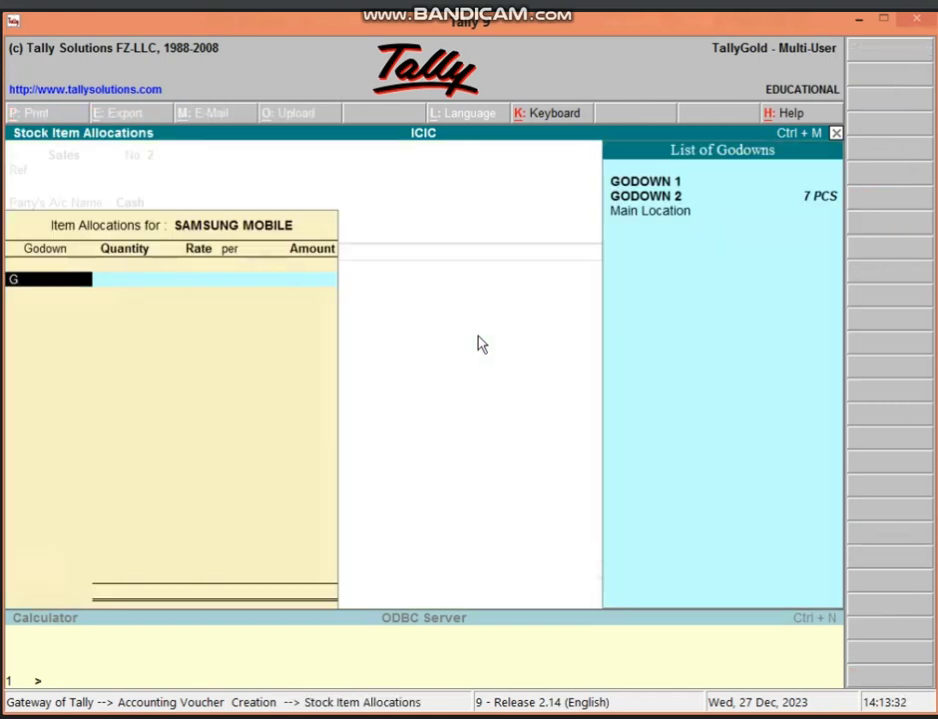
key(BackSpace)
key(Escape)
key(Return)
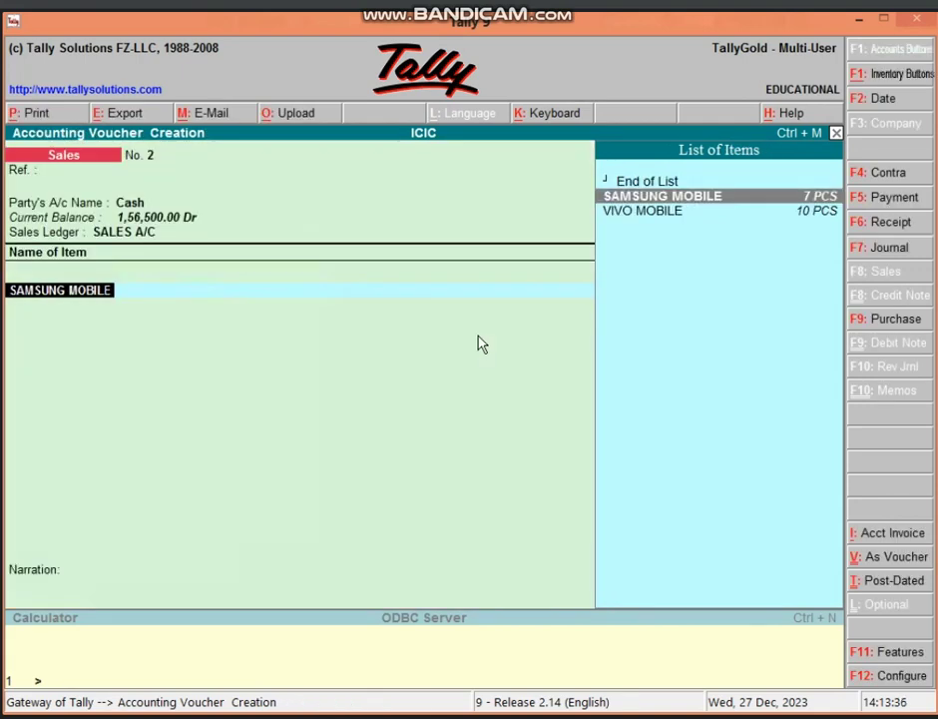
key(BackSpace)
key(Escape)
key(Return)
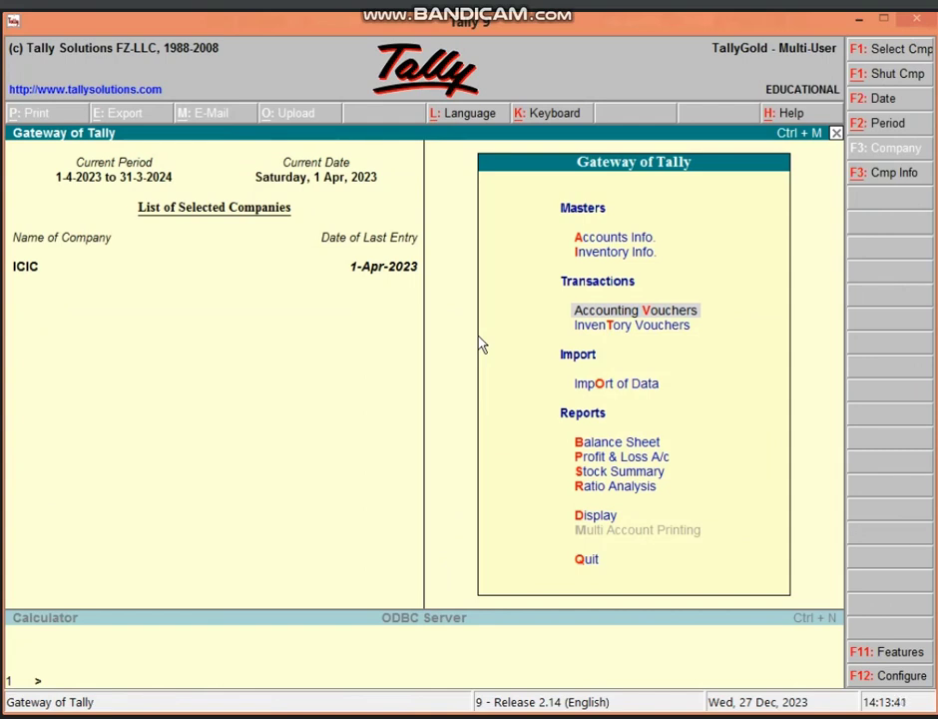
- Open a Stock Journal with source SAMSUNG MOBILE, GODOWN 2, 5 PCS at 25,000 (1,25,000.00)
key(Down)
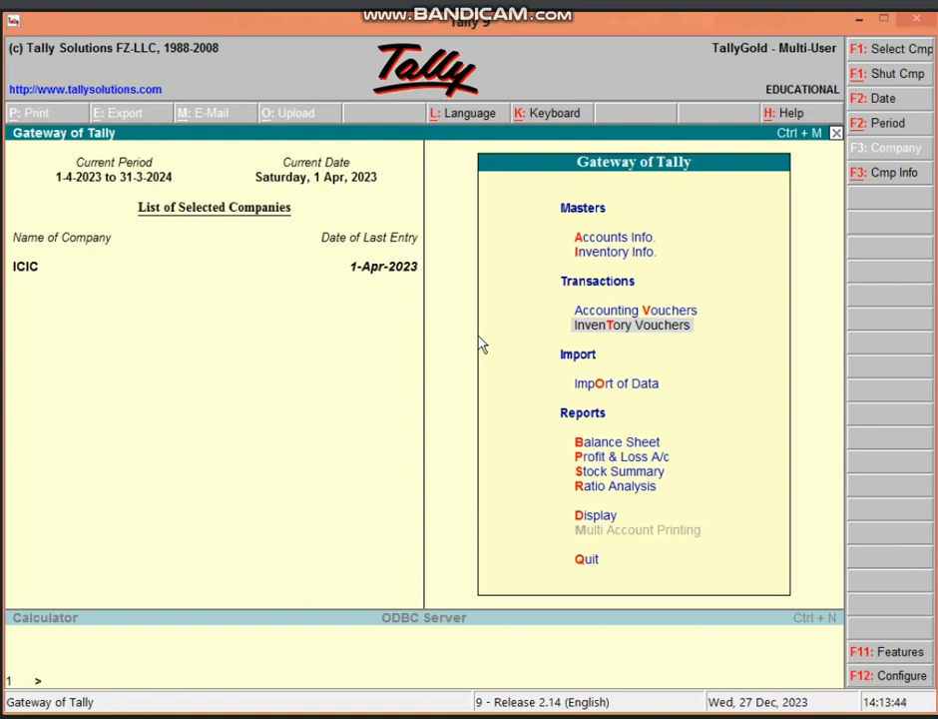
key(Return)
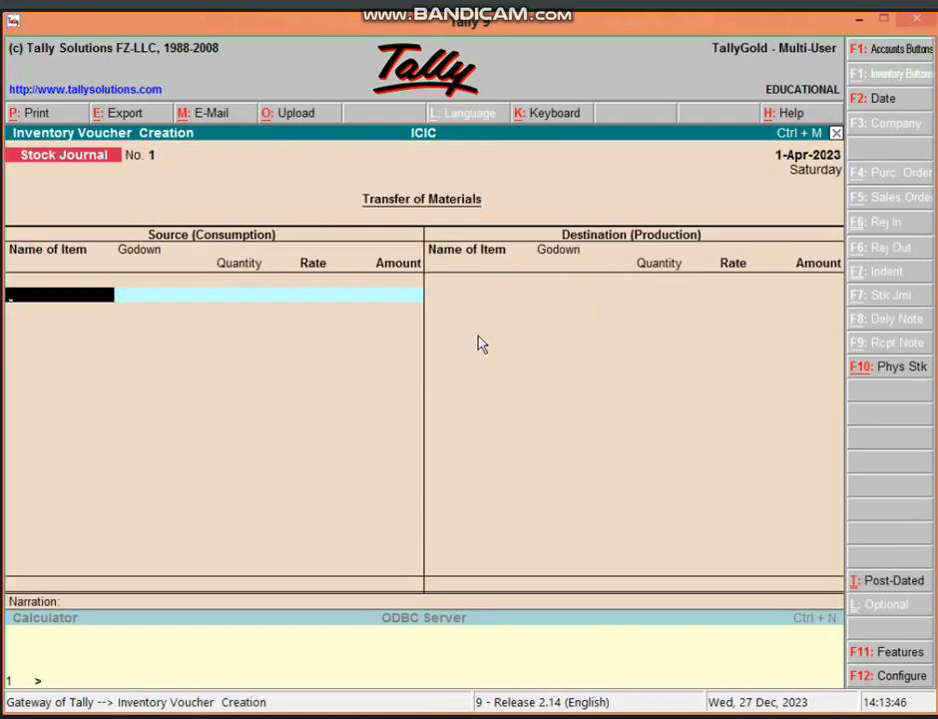
text(SA)
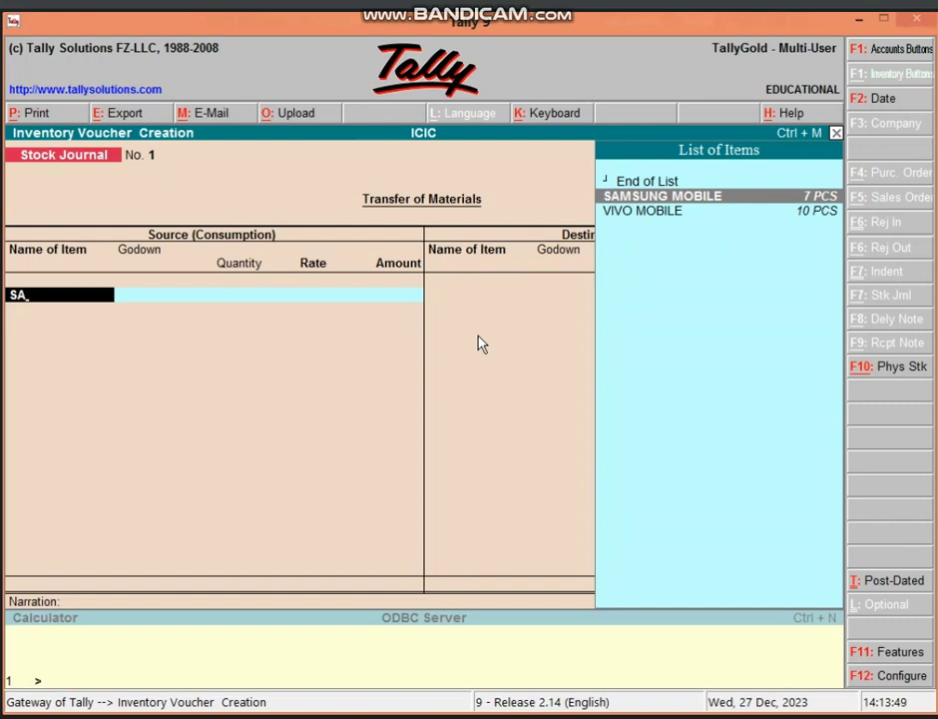
key(Return)
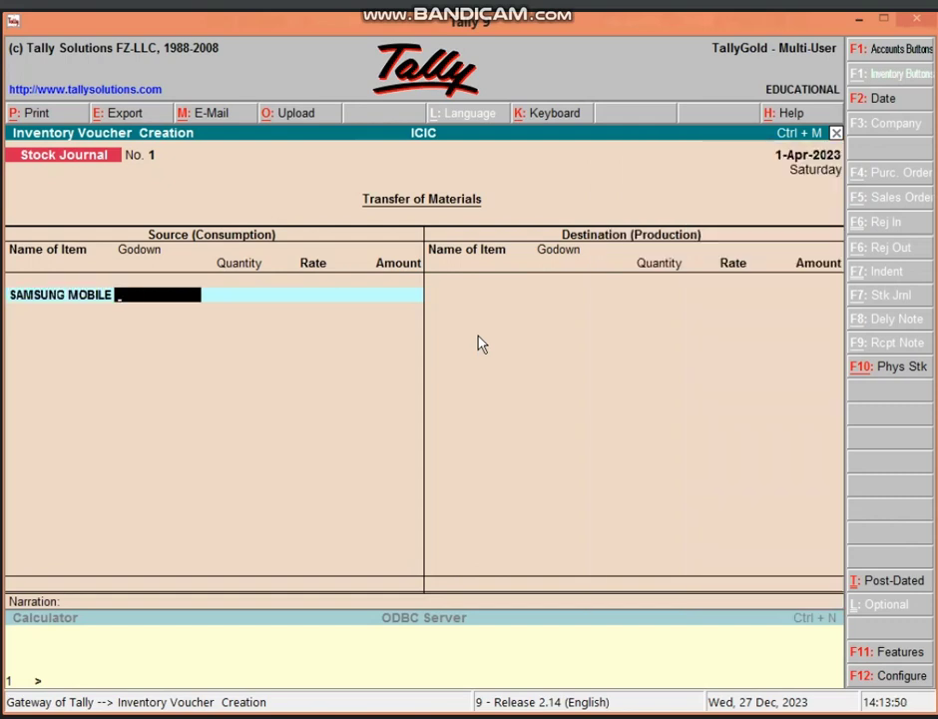
text(GO)
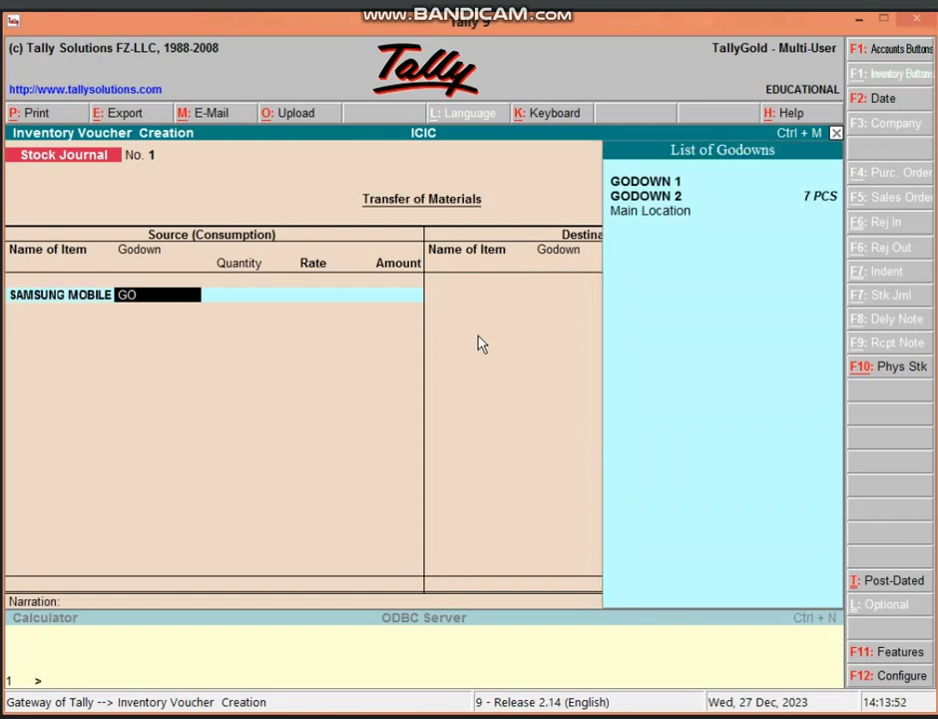
key(Down)
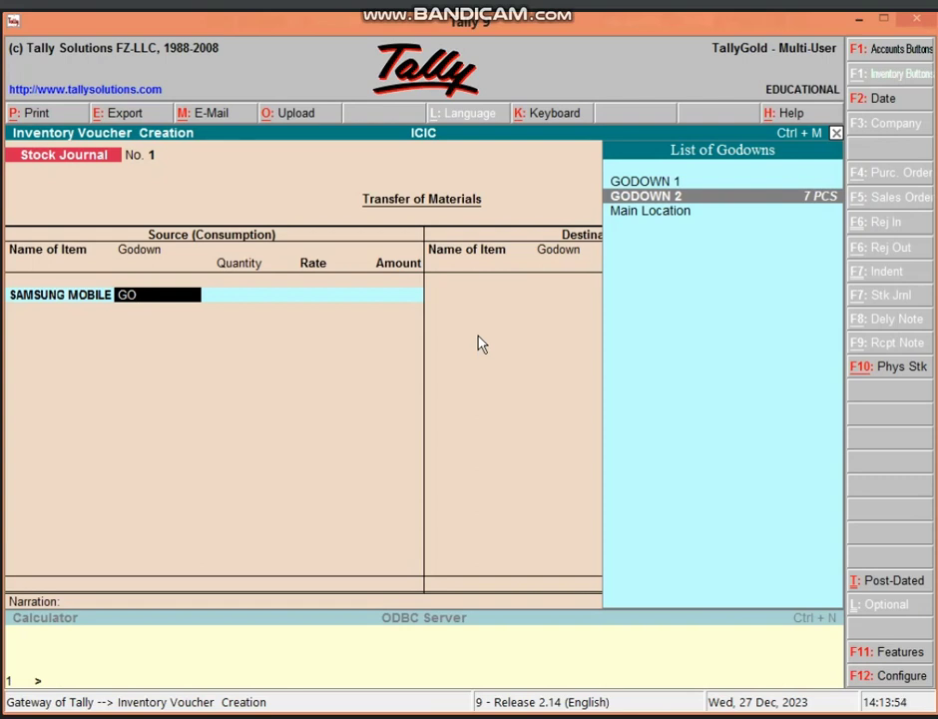
key(Return)
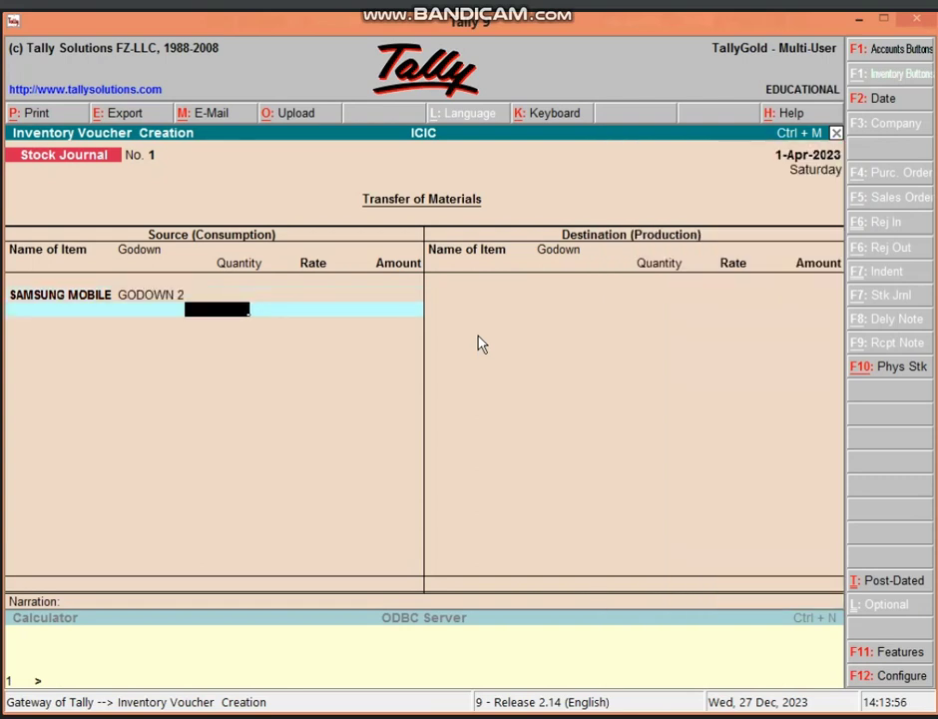
text(5)
key(Return)
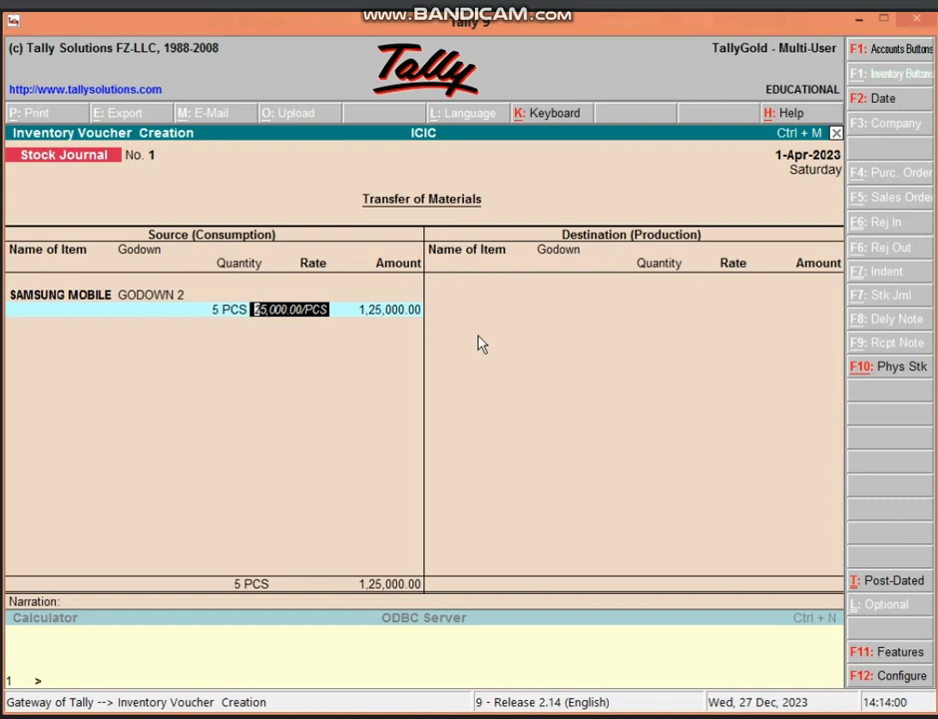
key(Return)
key(Return)
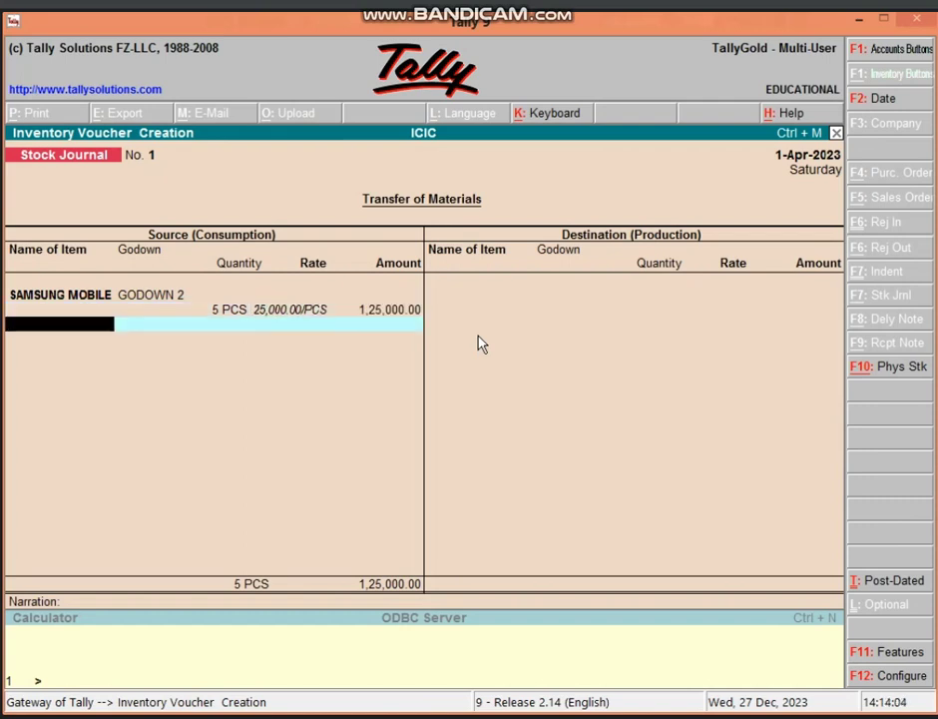
key(Return)
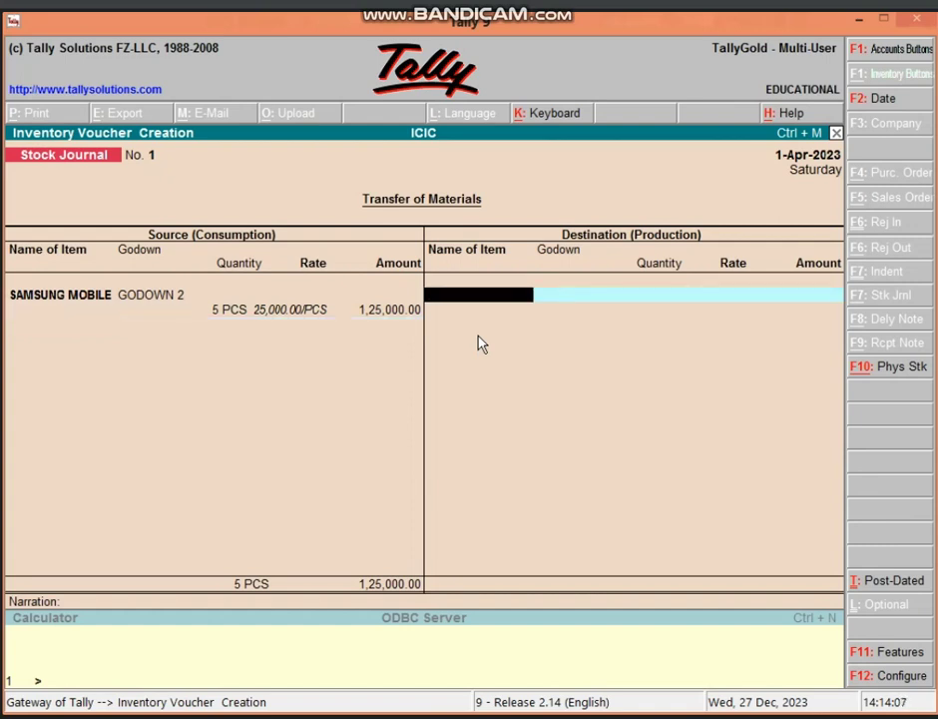
- Add destination SAMSUNG MOBILE, Main Location, 5 PCS, save the journal and quit to Gateway
text(SA)
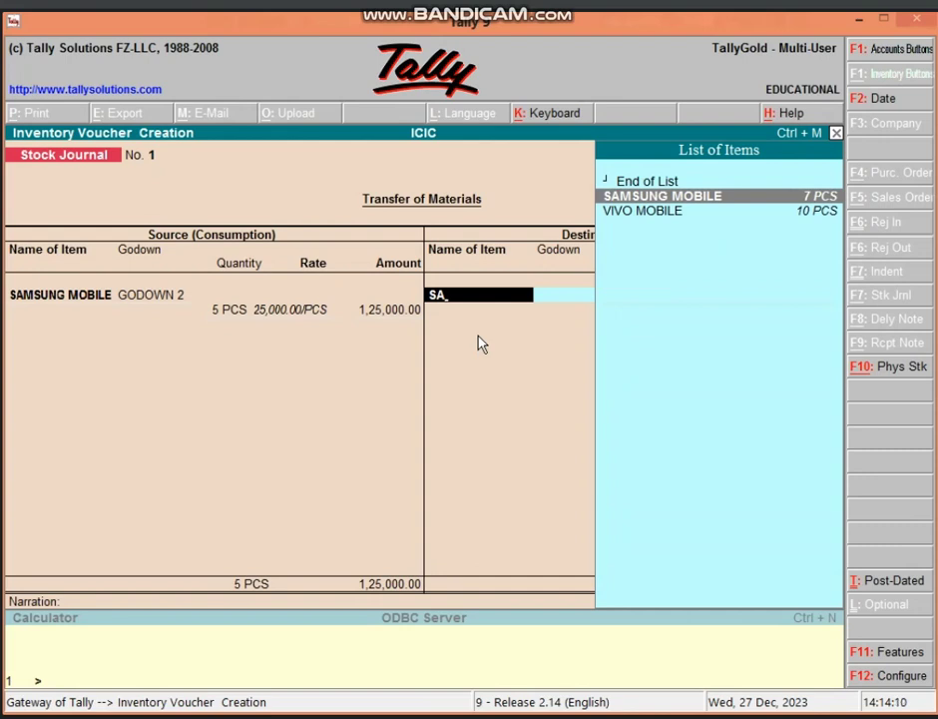
key(Return)
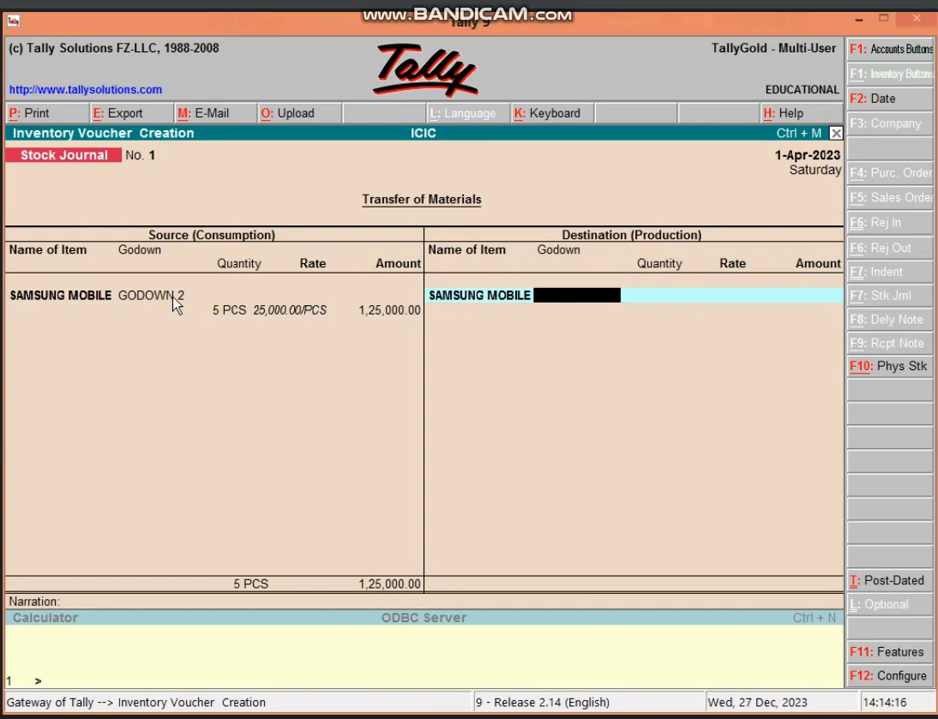
text(MA)
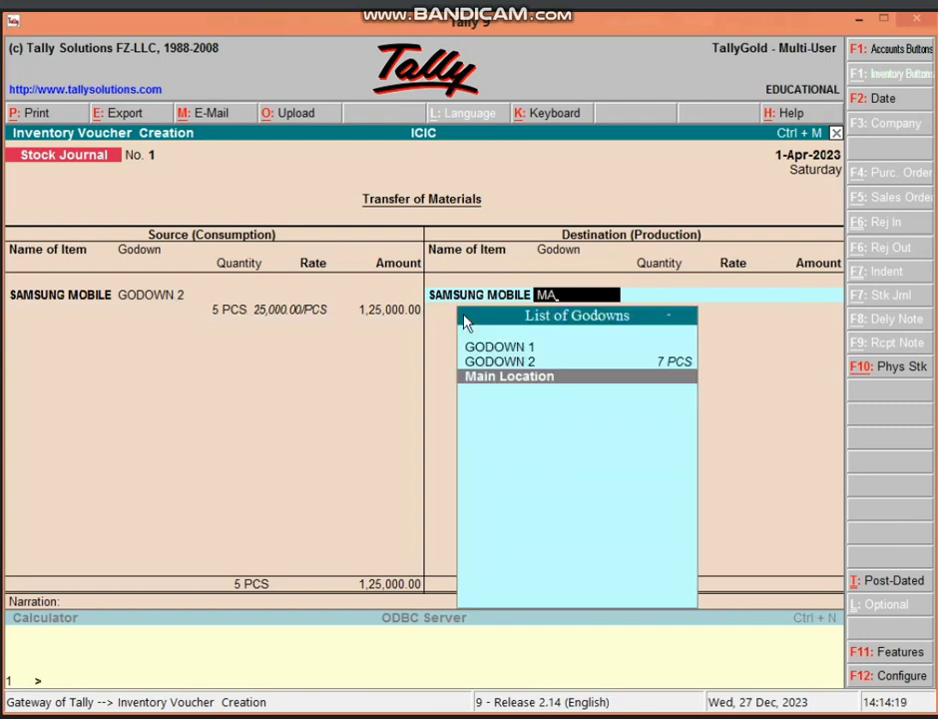
key(Return)
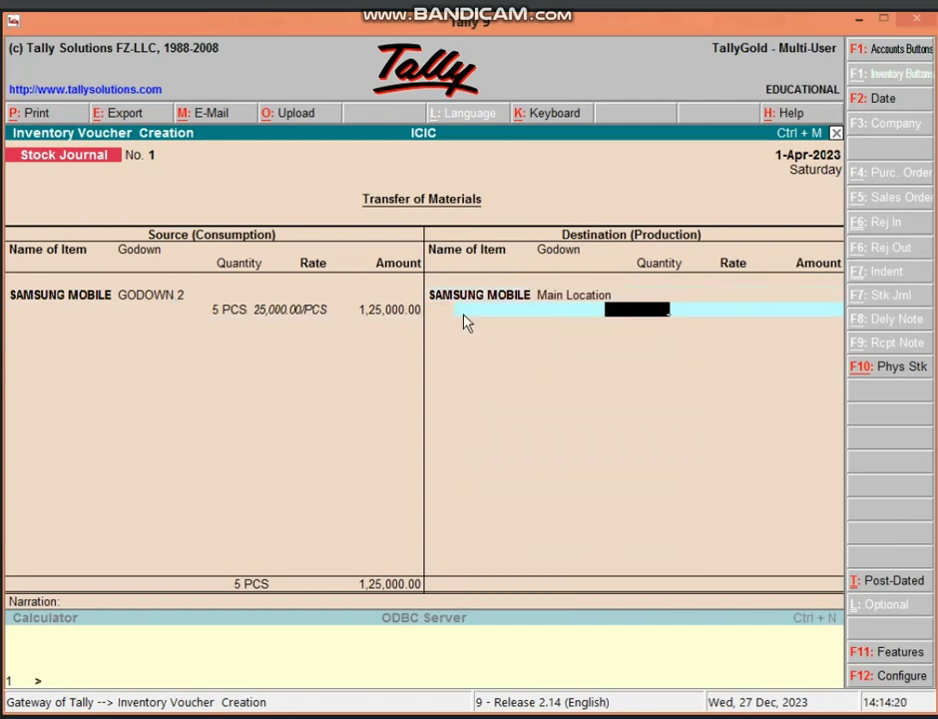
text(5)
key(Return)
key(Return)
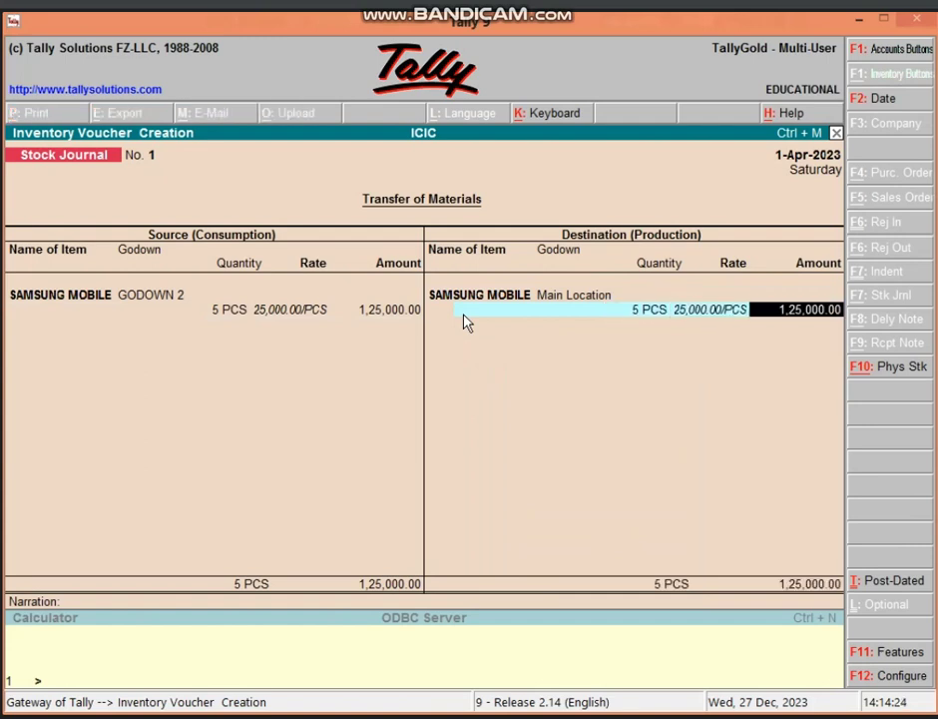
key(Return)
key(Return)
key(Return)
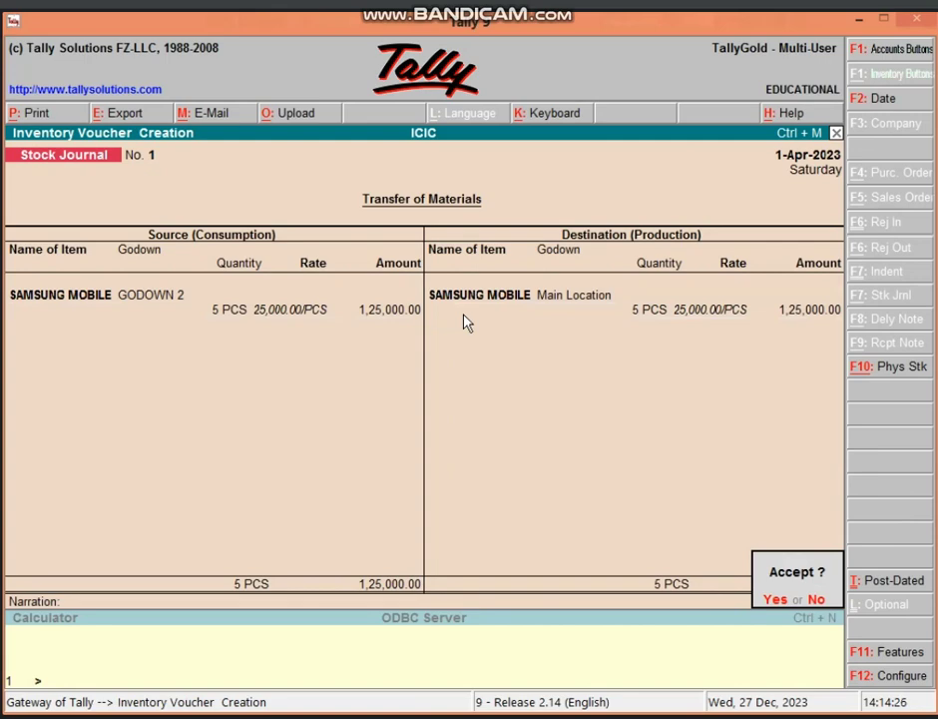
key(Return)
key(Escape)
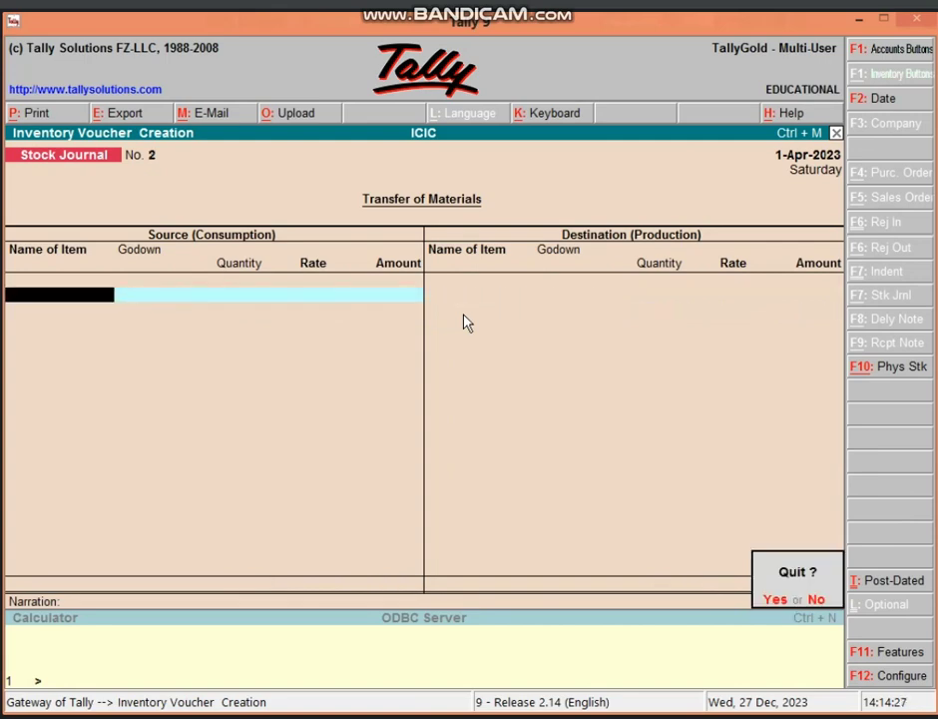
key(Return)
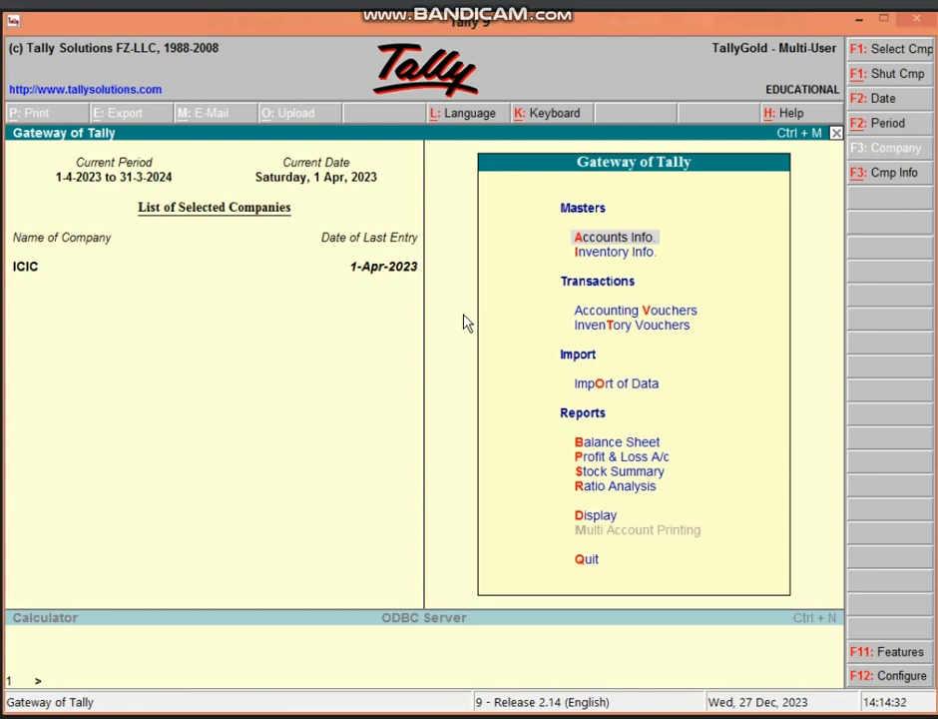
- Start a Payment voucher debiting new ledger WAGES A/C (Direct Expenses) with 5,000
key(v)
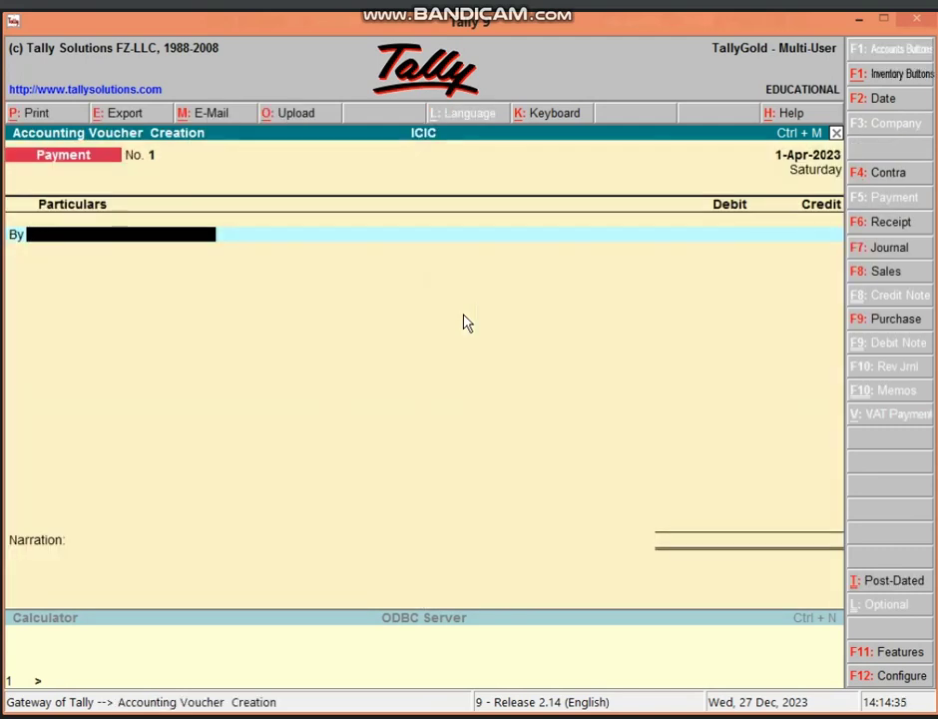
key(alt+c)
text(WA)
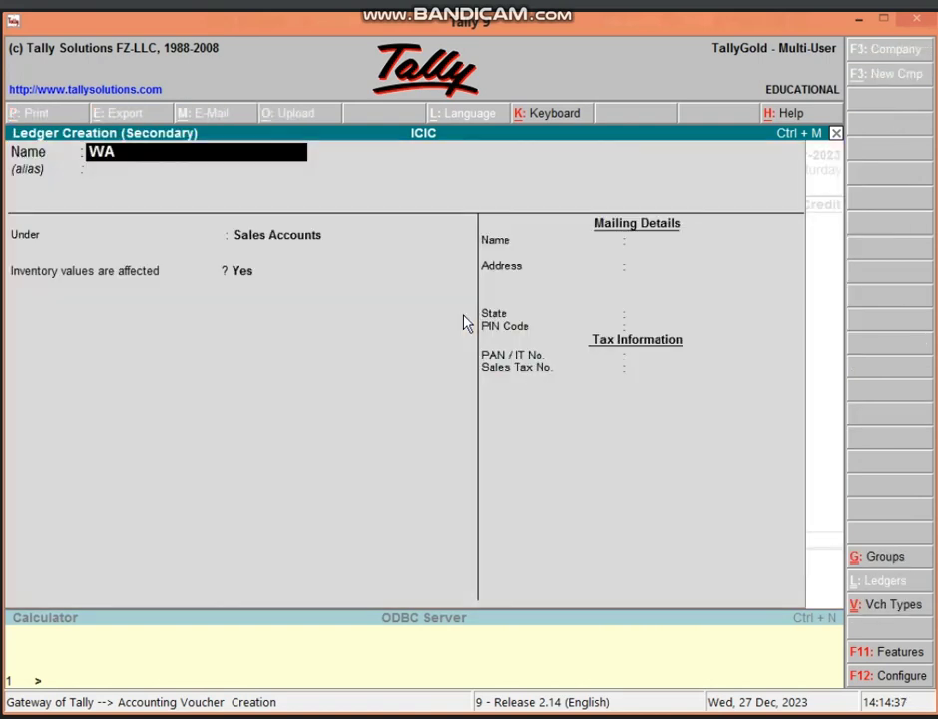
text(GES A/C)
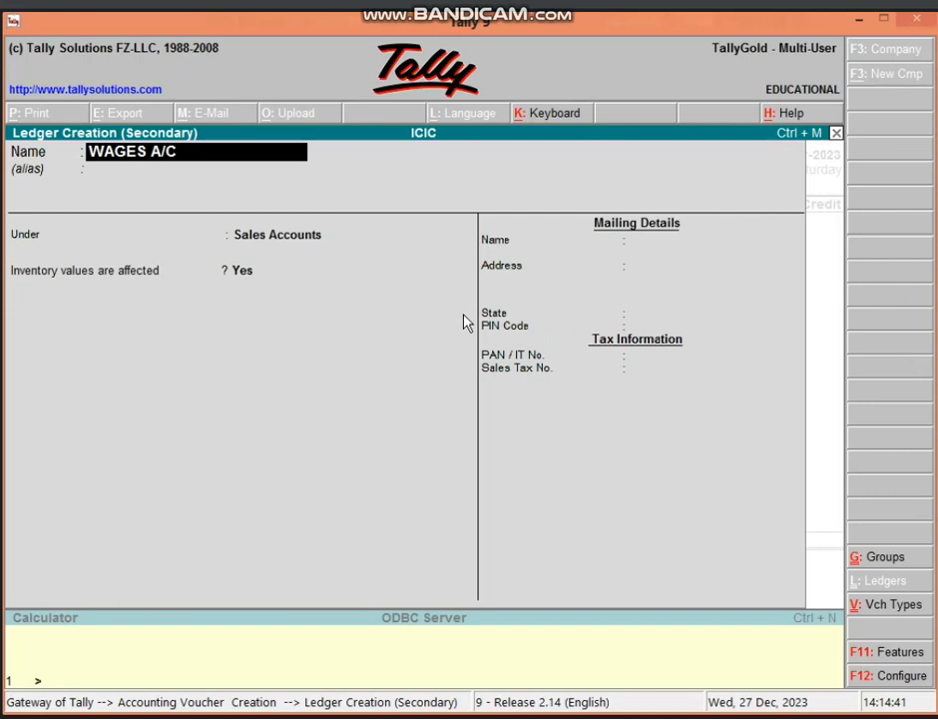
key(Return)
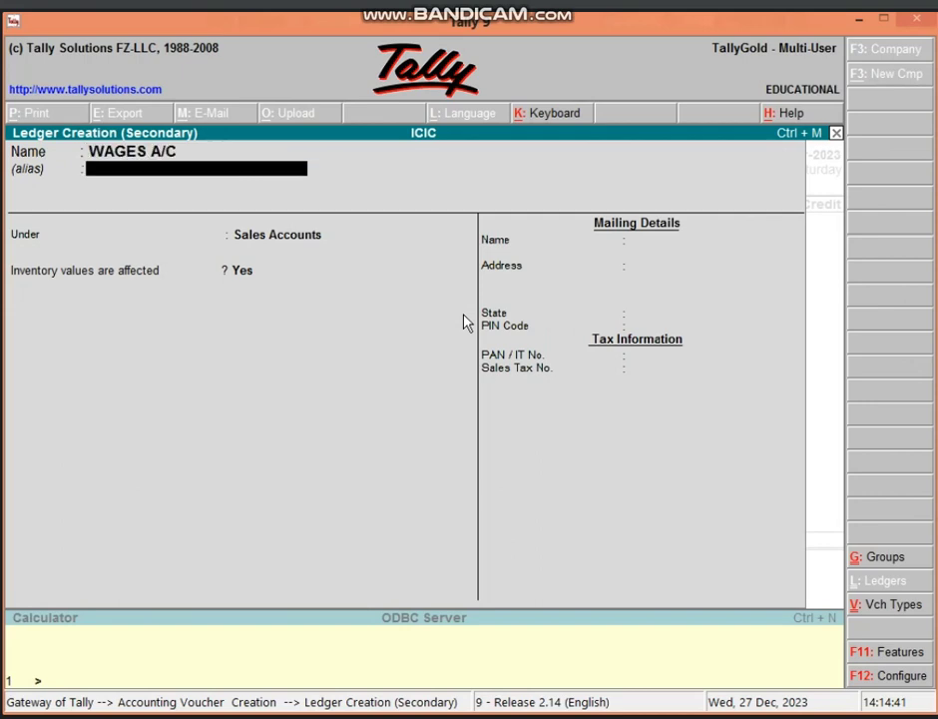
key(Return)
text(DIRE)
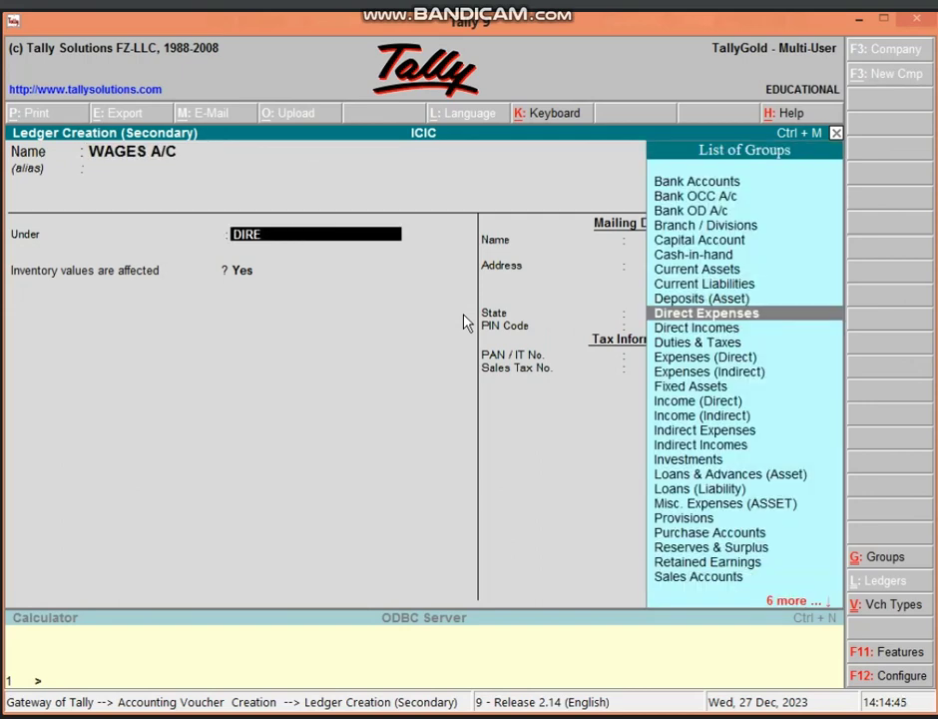
key(Return)
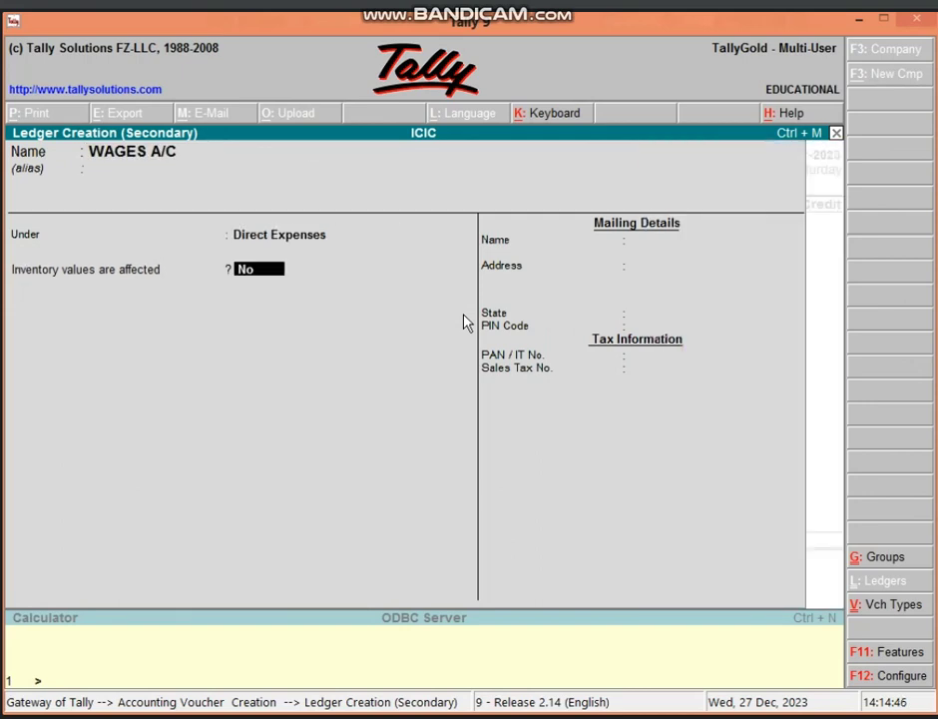
key(Return)
key(Return)
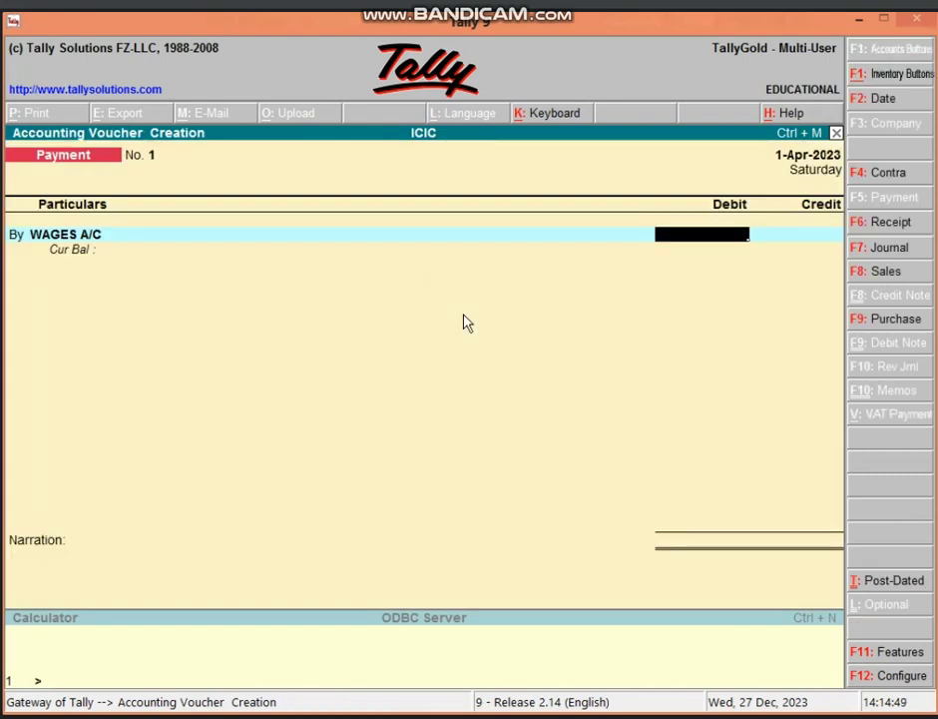
text(5000)
key(Return)
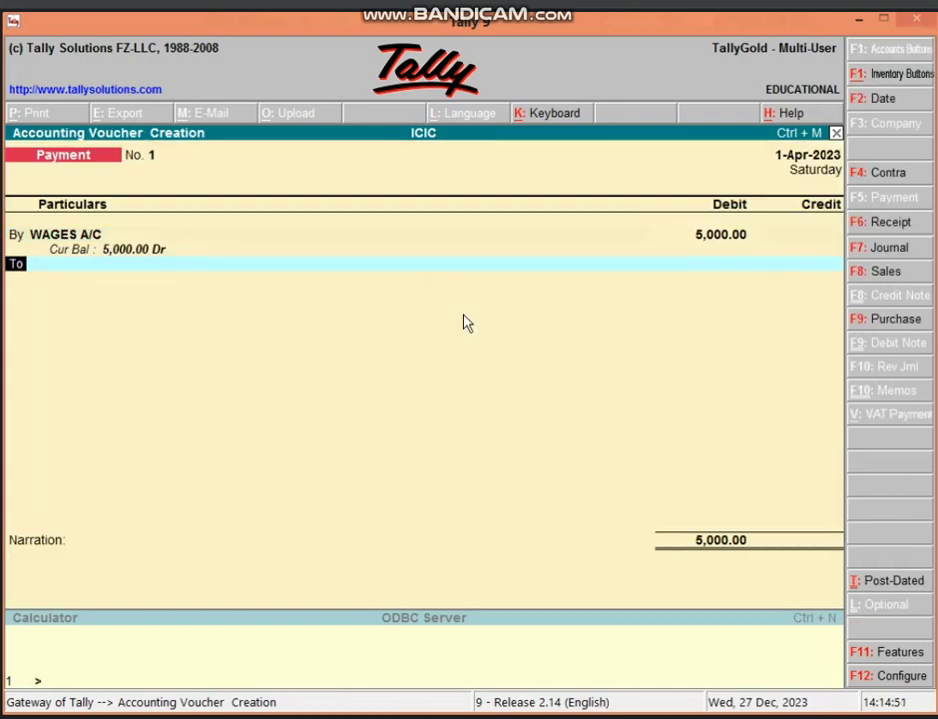
- Add a debit of 10,000 to new ledger SALARY A/C under Indirect Expenses
text(b)
key(Return)
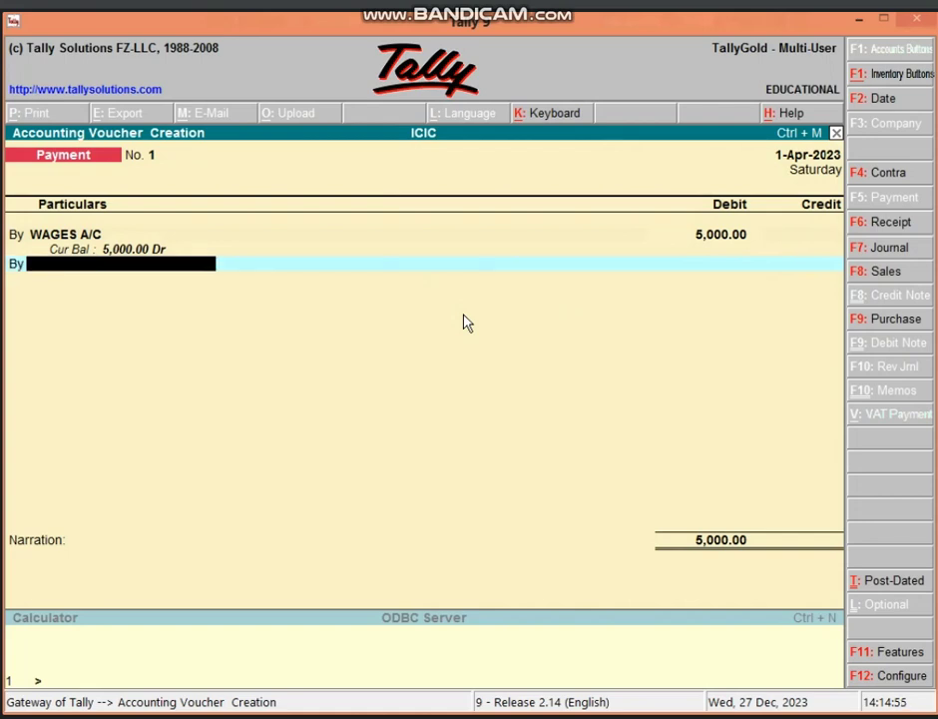
key(alt+c)
text(SALAR)
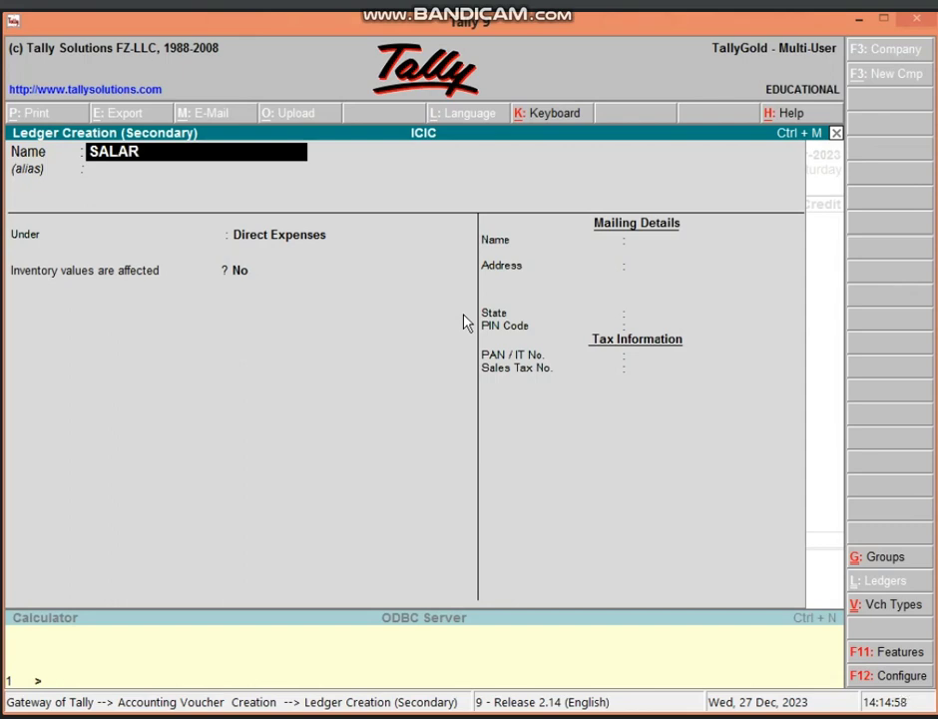
text(Y A/C)
key(Return)
key(Return)
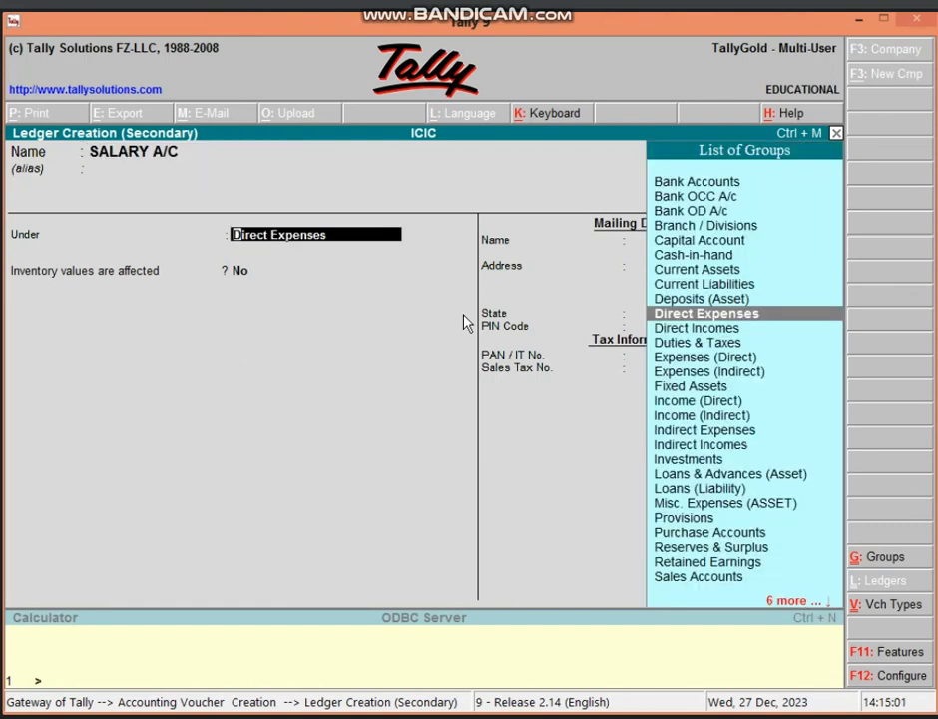
text(IND)
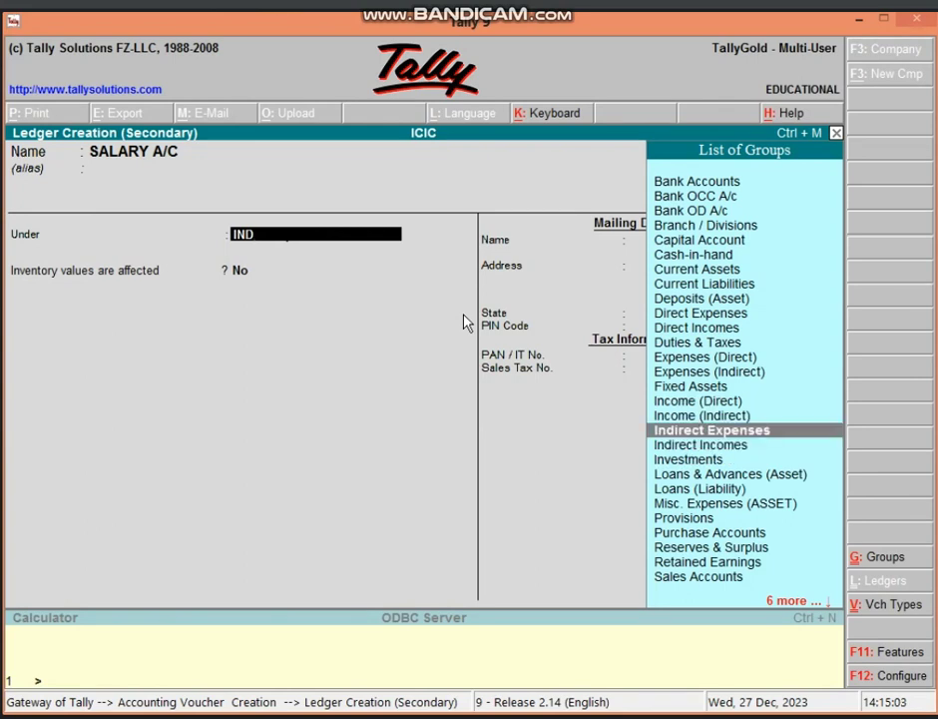
key(Return)
key(Return)
key(Return)
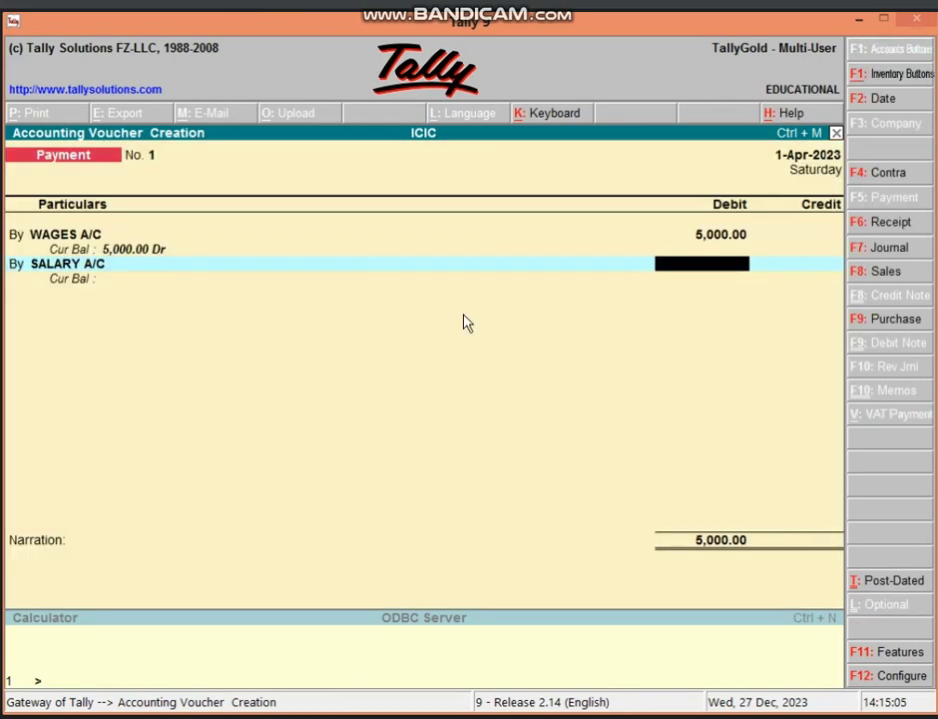
text(10000)
key(Return)
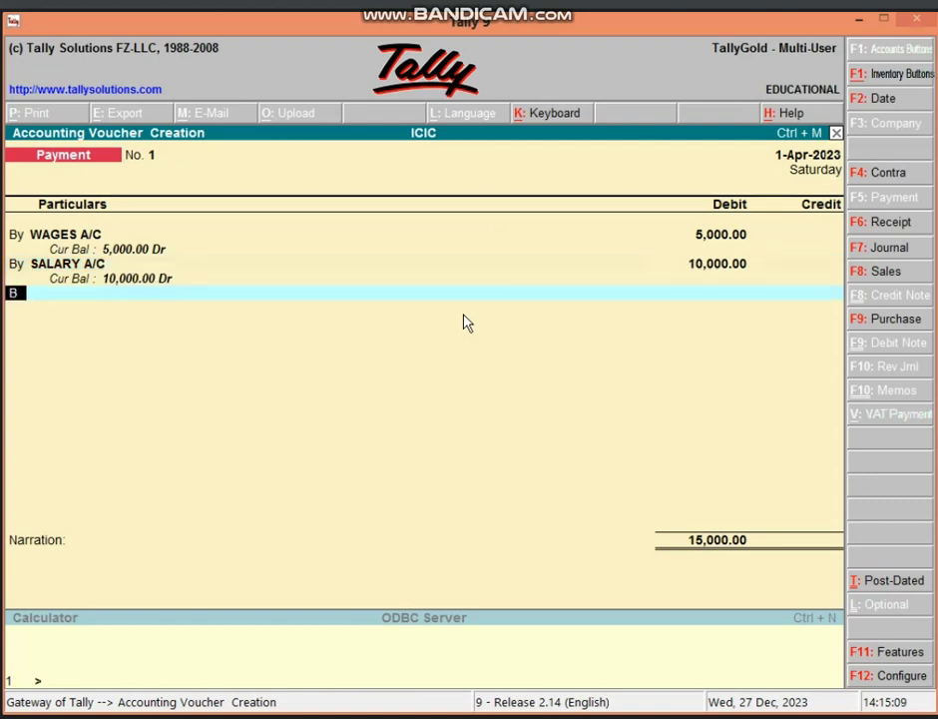
key(Return)
key(alt+c)
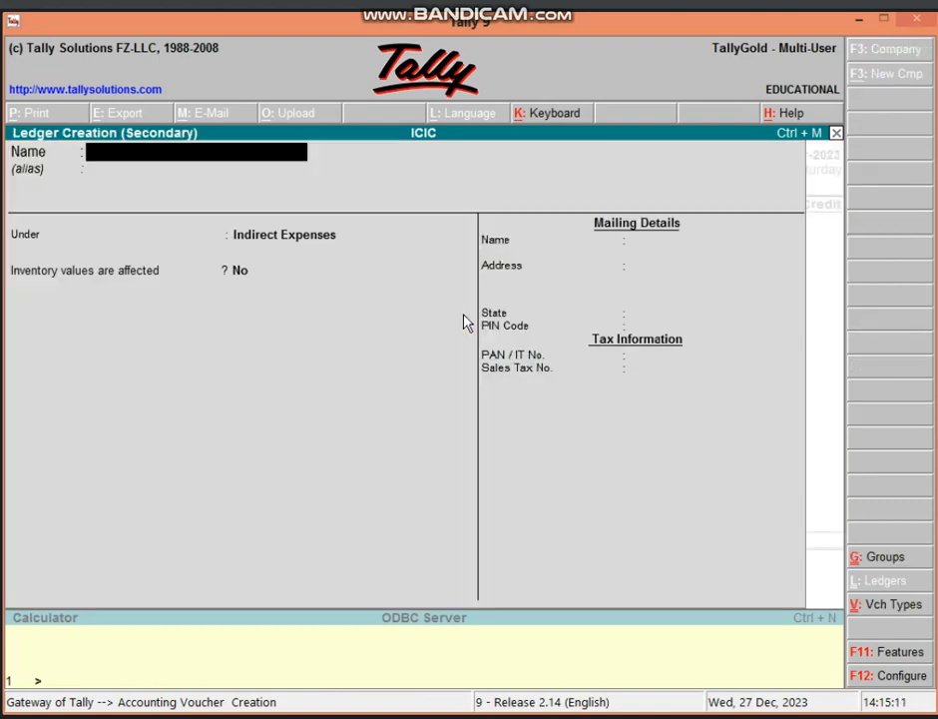
- Create FACTORY ELECTRICITY BILL A/C under Direct Expenses and debit it 9,000
text(FACT)
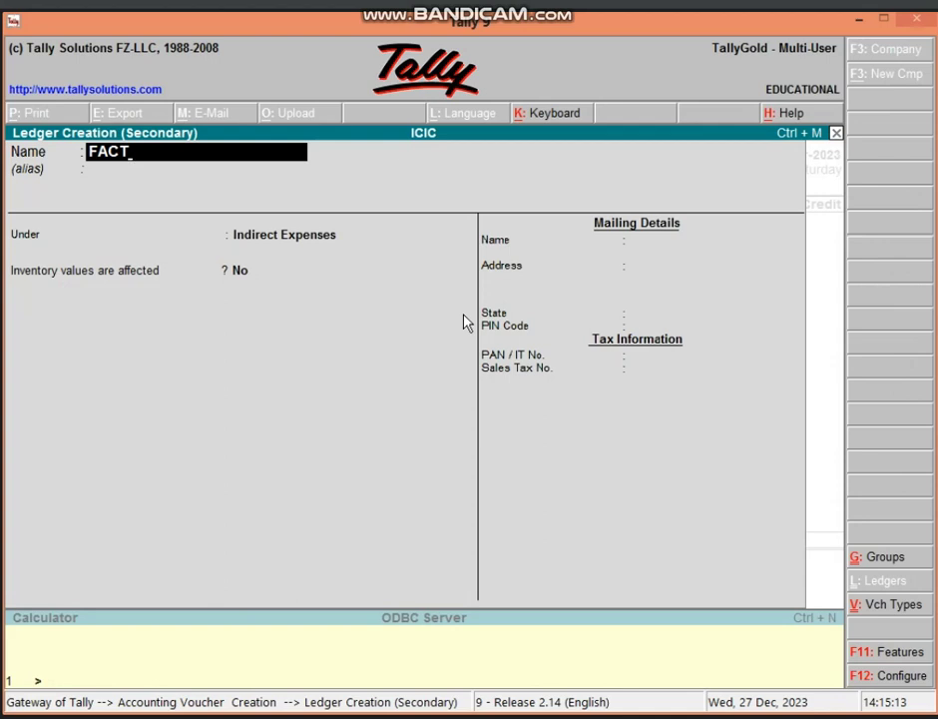
text(ORY ELECTRIC)
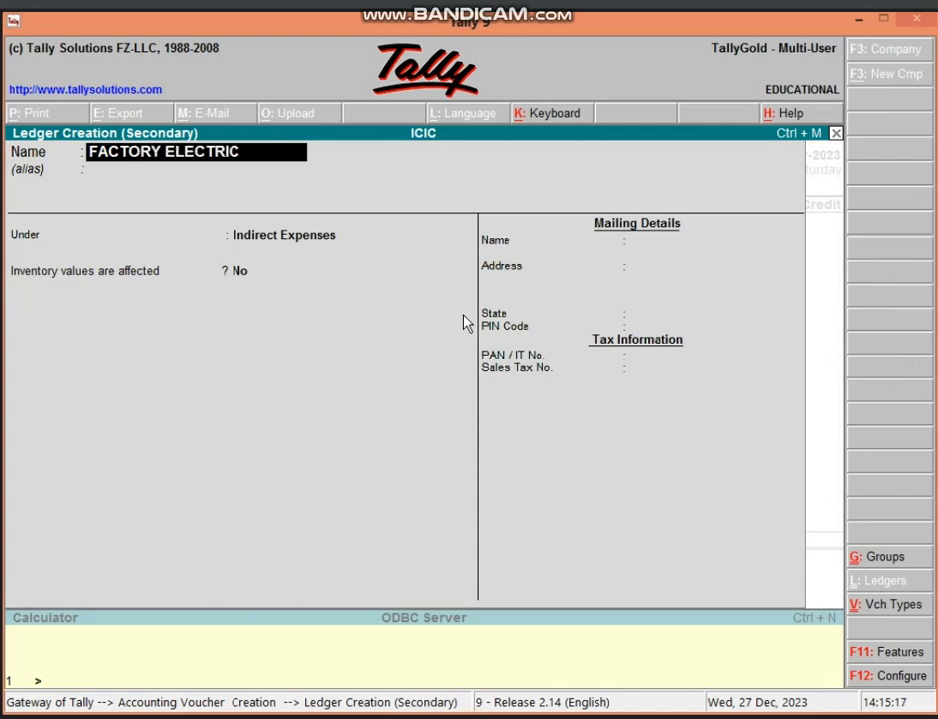
text(ITY BILL A/C)
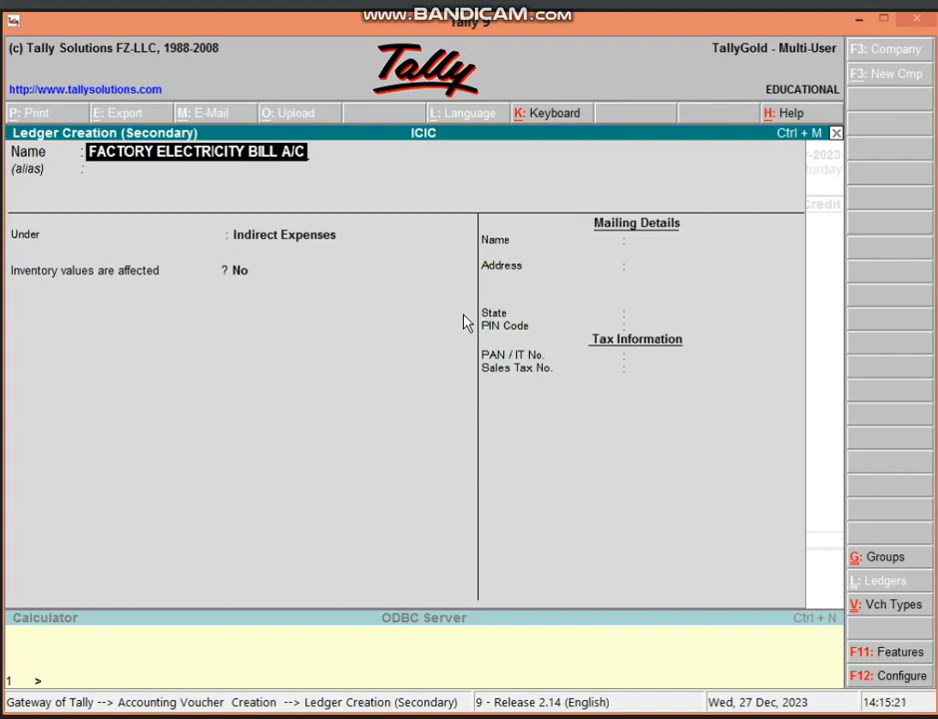
key(Return)
key(Return)
text(DIRE)
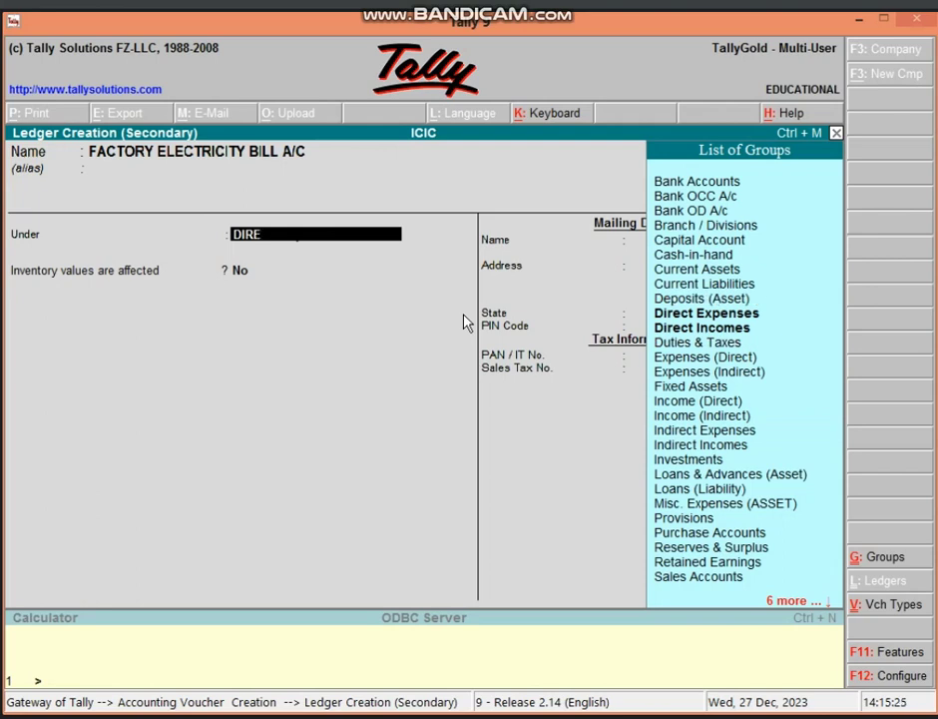
key(Return)
key(Return)
key(Return)
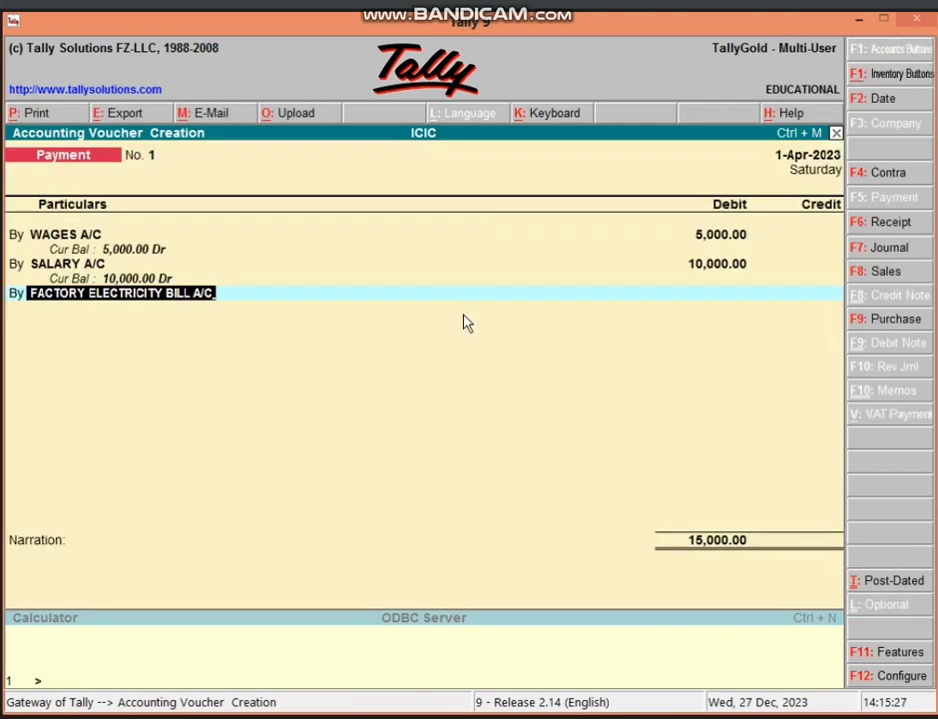
key(Return)
text(9000)
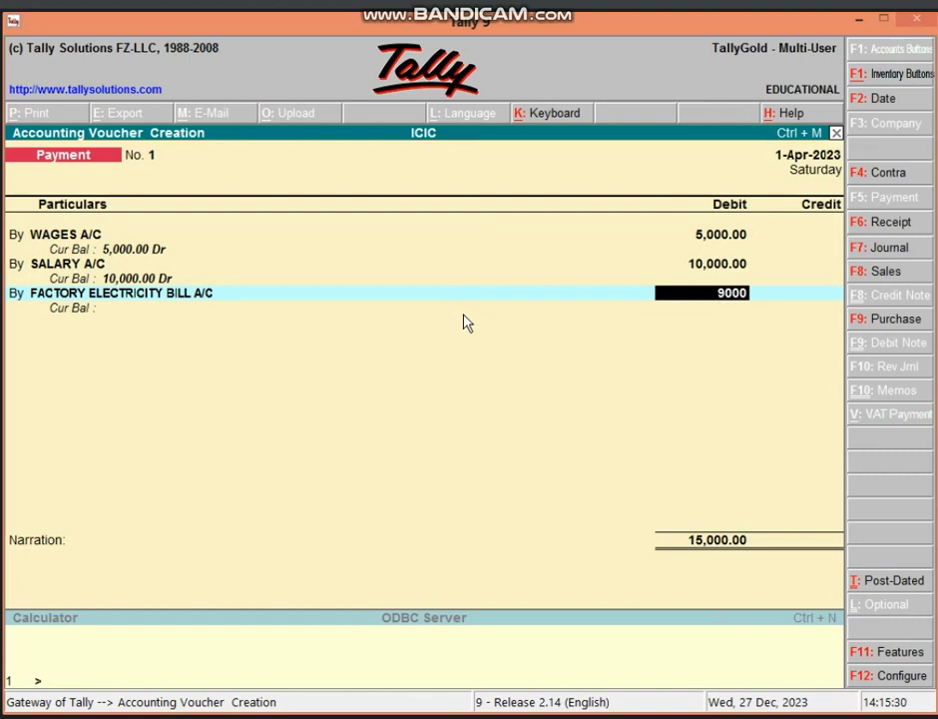
key(Return)
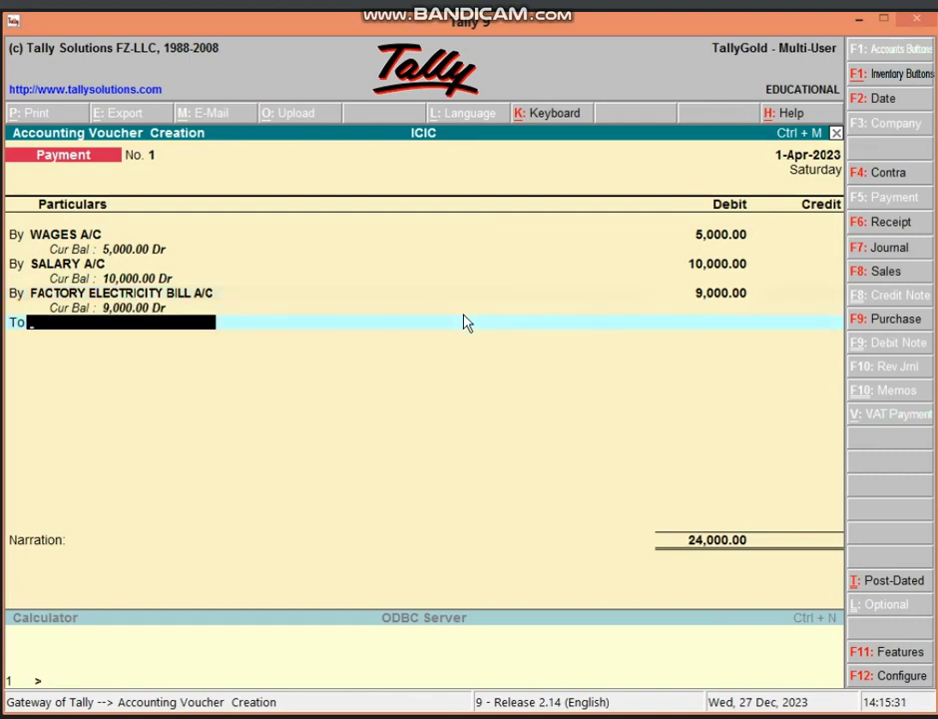
- Credit Cash with the balancing 24,000.00
text(CAS)
key(Return)
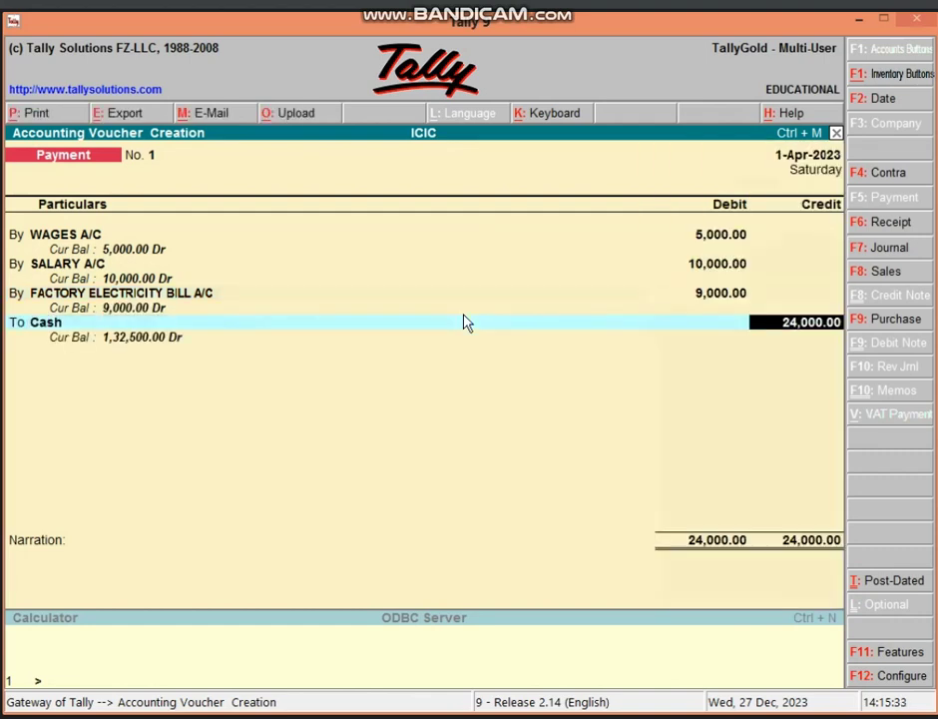
key(Return)
key(Return)
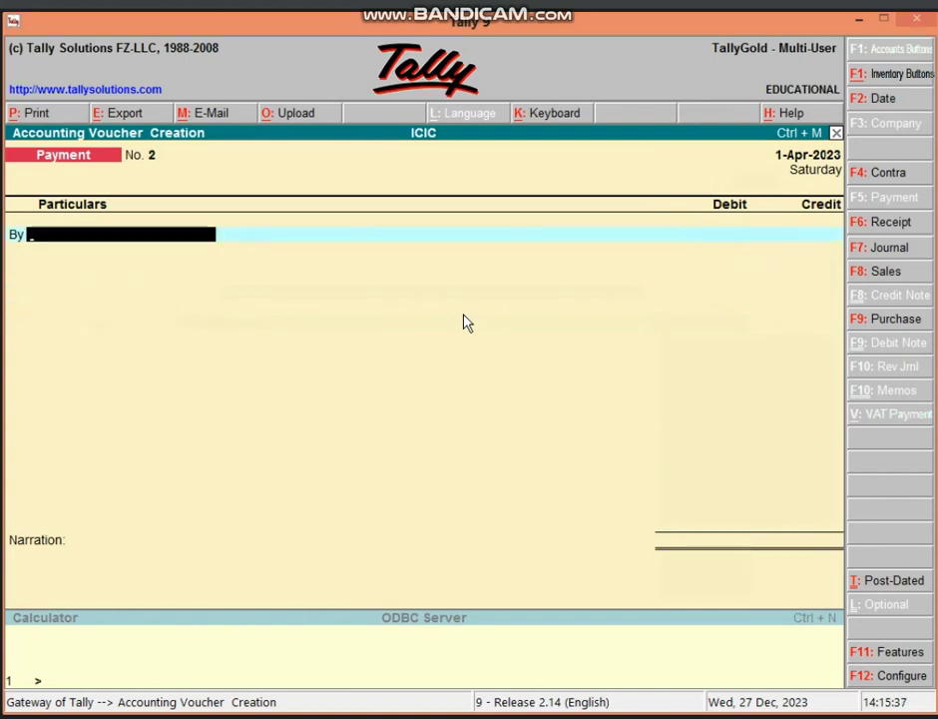
- Start a Sales voucher with Cash as party and SALES A/C as sales ledger
key(F8)
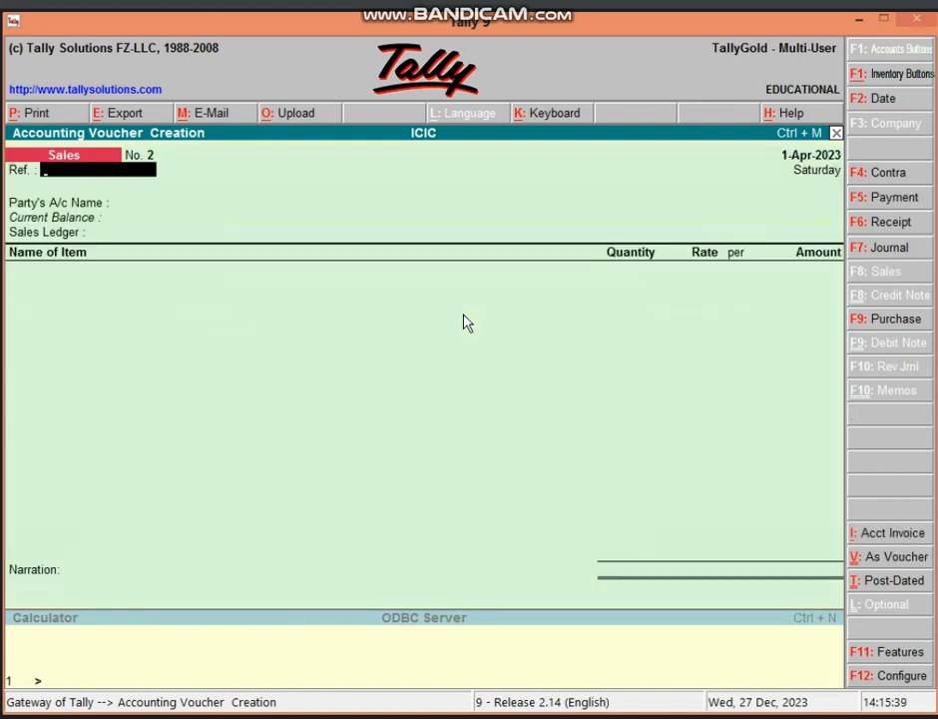
key(Return)
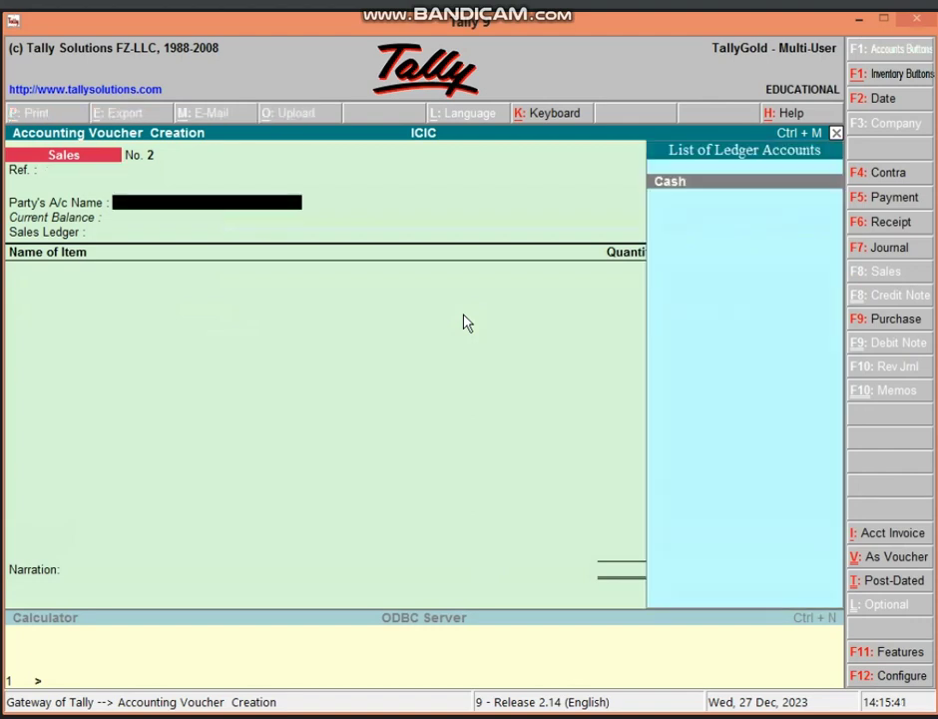
key(Return)
key(Return)
key(Return)
key(Return)
key(Return)
key(Return)
key(Return)
key(Return)
key(Return)
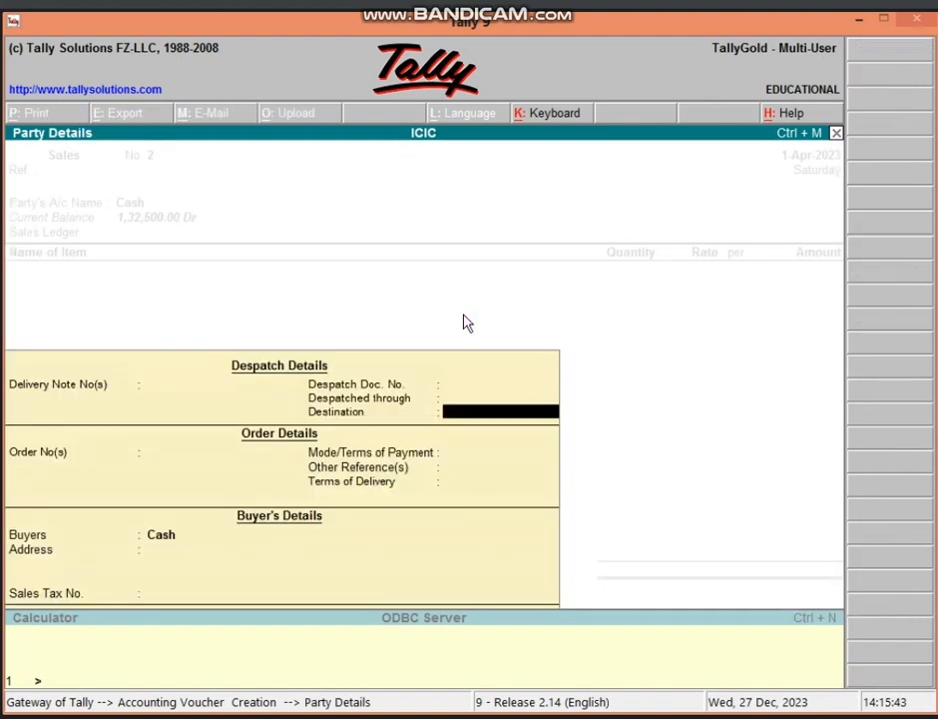
key(Return)
key(Return)
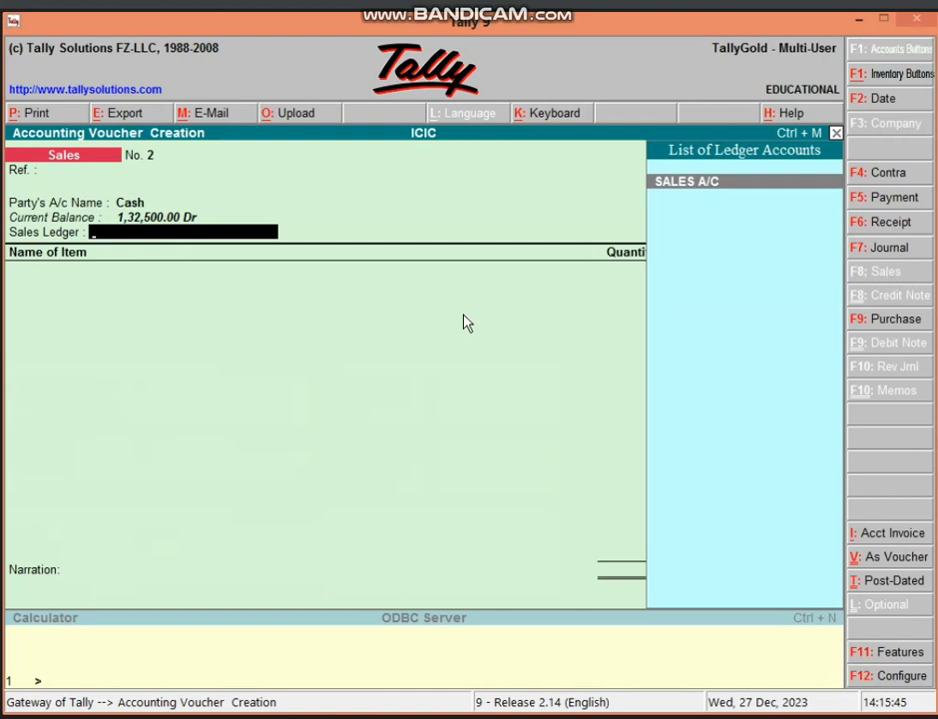
key(Return)
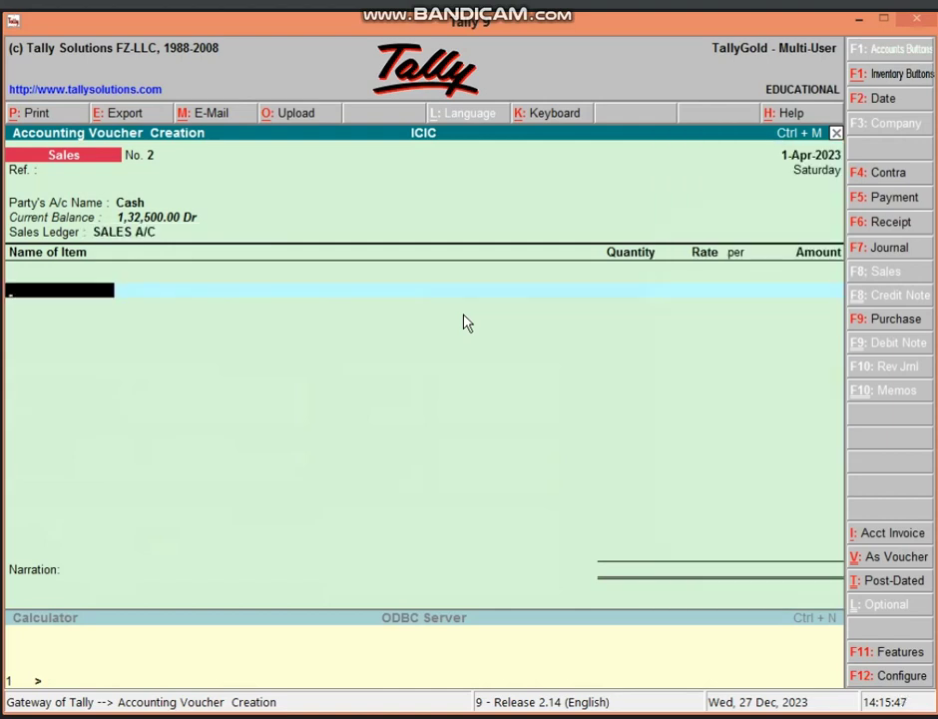
- Sell 3 VIVO MOBILE from Main Location at 23,000 each (69,000.00)
text(VI)
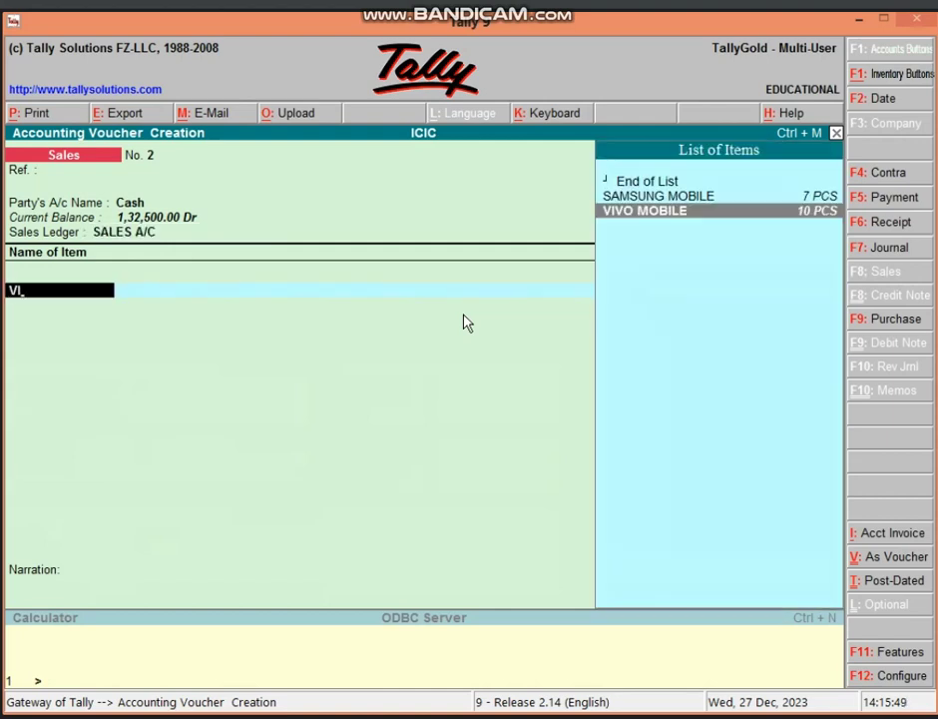
key(Return)
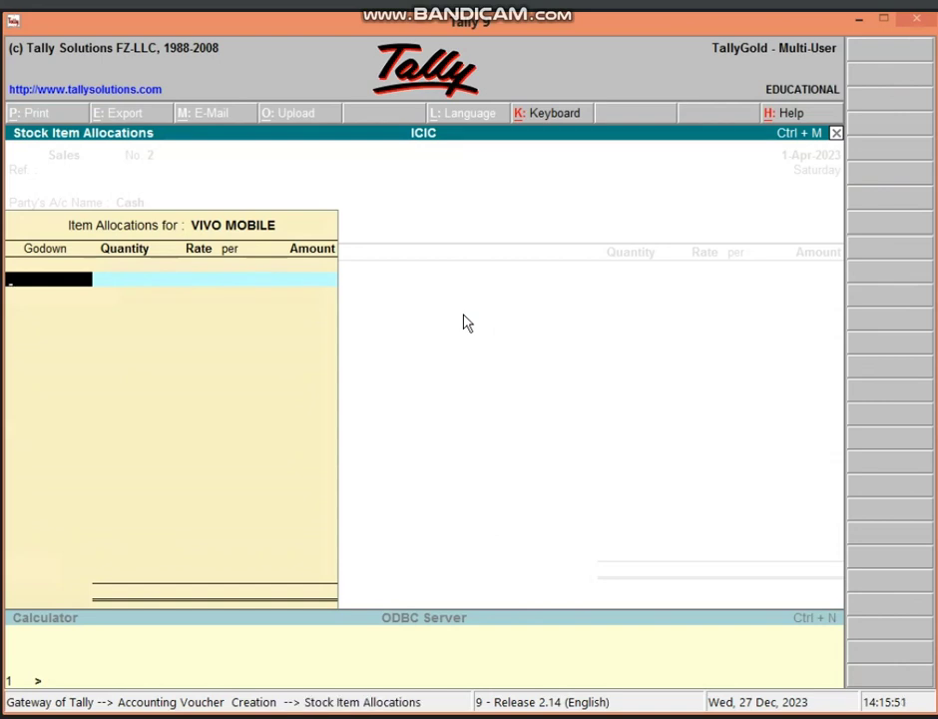
text(M)
key(Return)
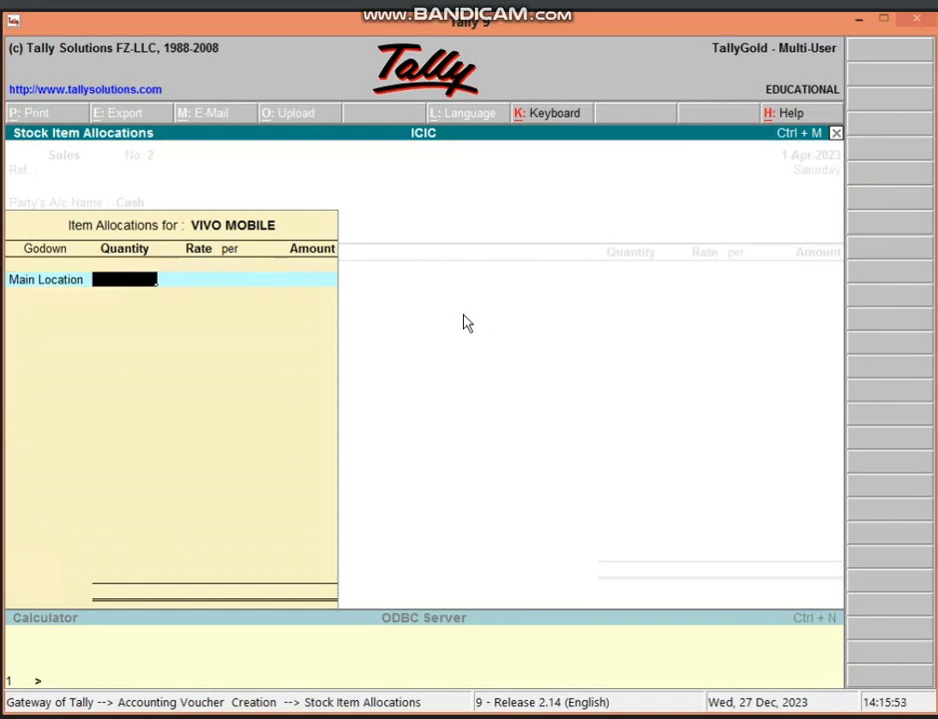
text(3)
key(Return)
text(23)
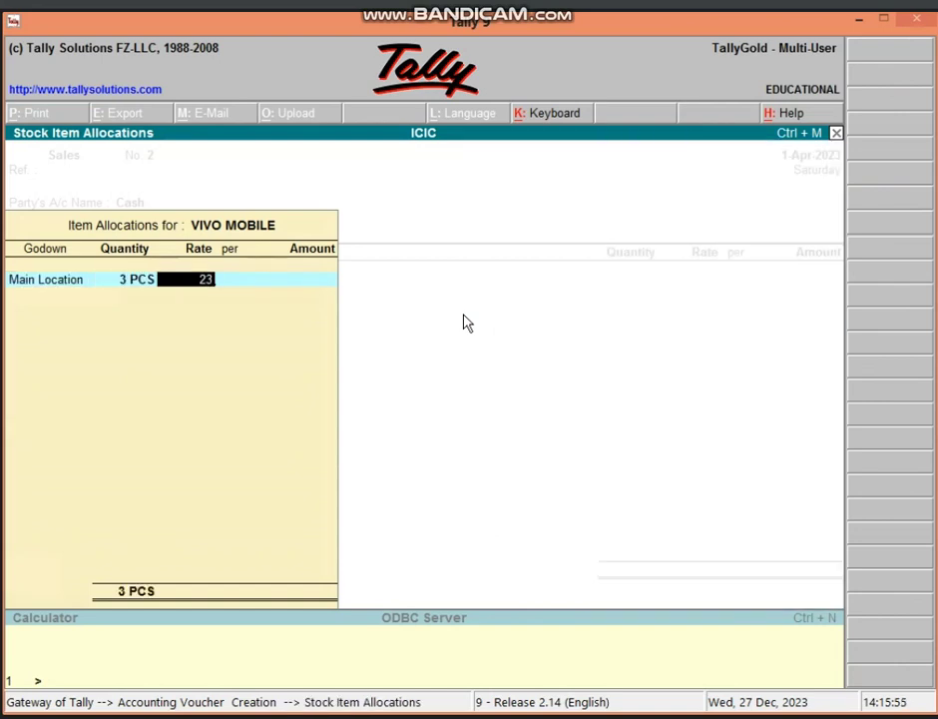
text(,000)
key(Return)
key(Return)
key(Return)
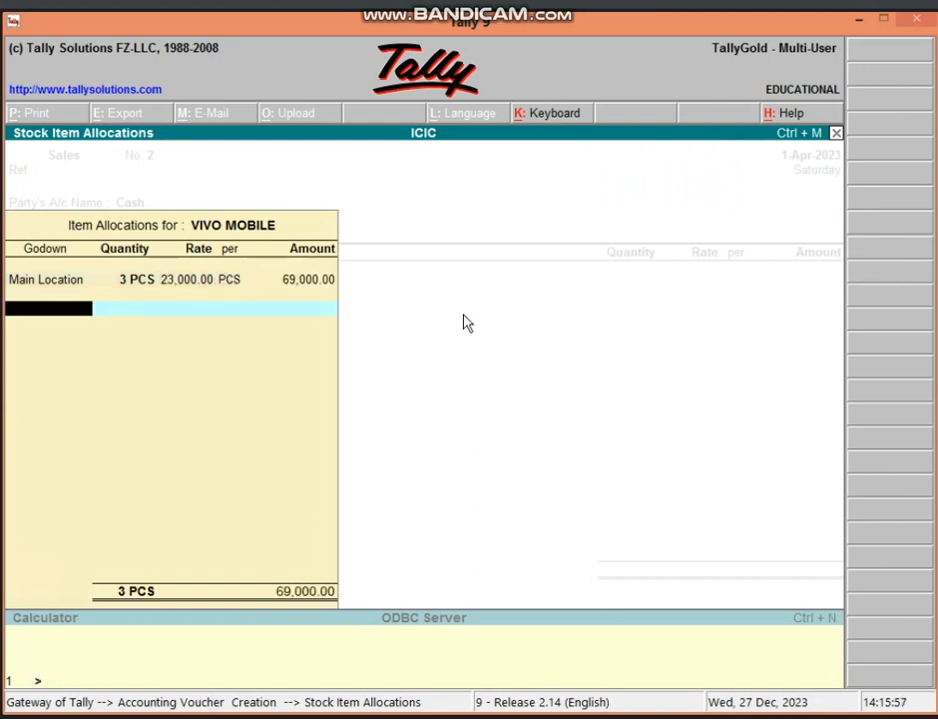
key(Return)
key(Return)
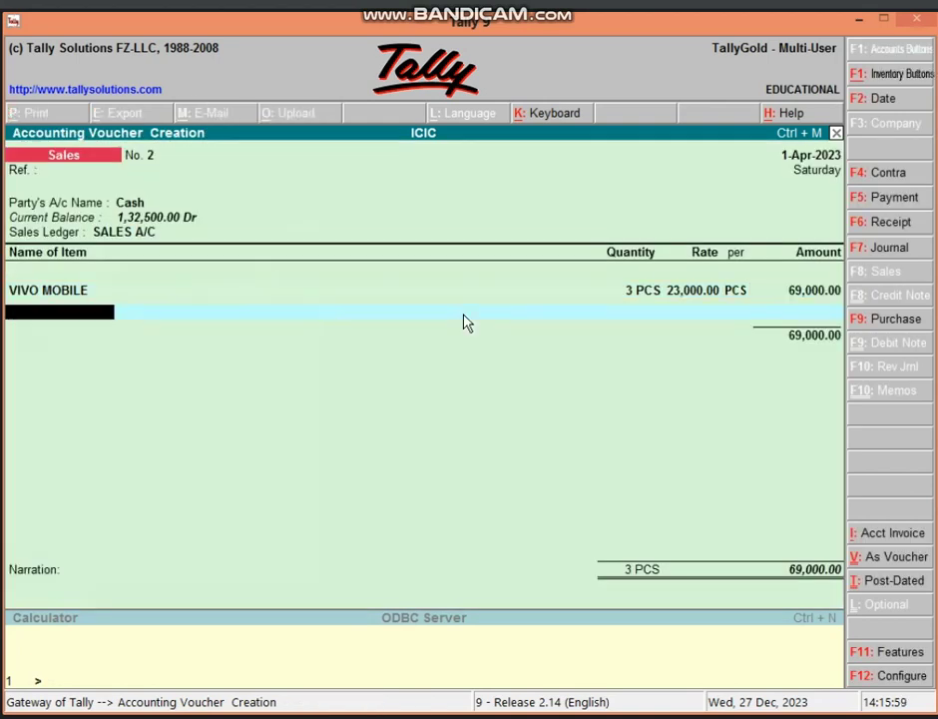
- Add 2 SAMSUNG MOBILE from Main Location at 28,000 and save the 1,25,000.00 sale
text(SA)
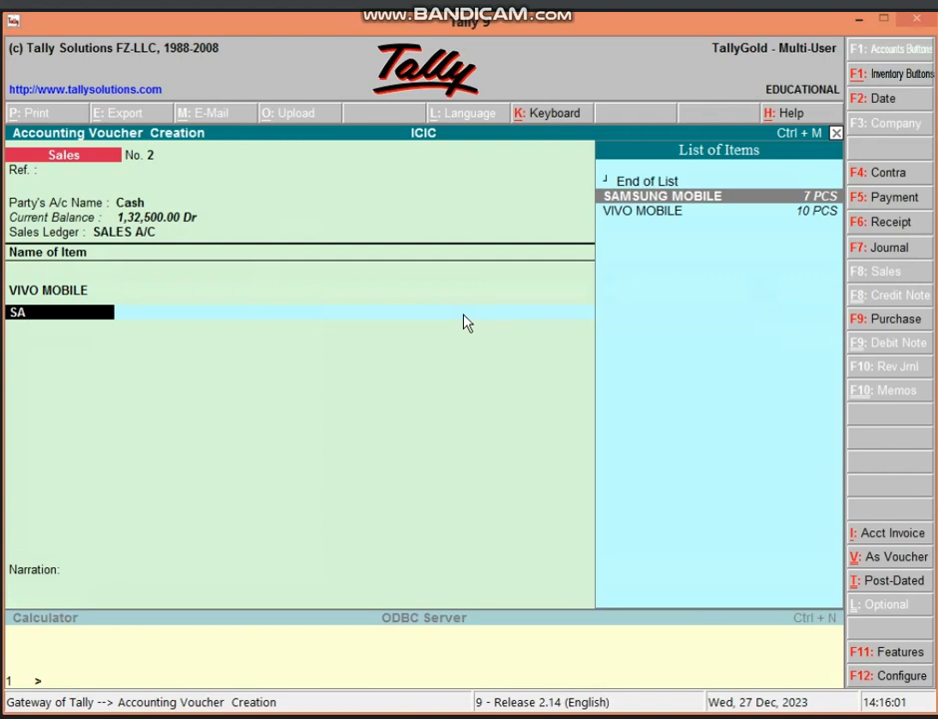
key(Return)
text(M)
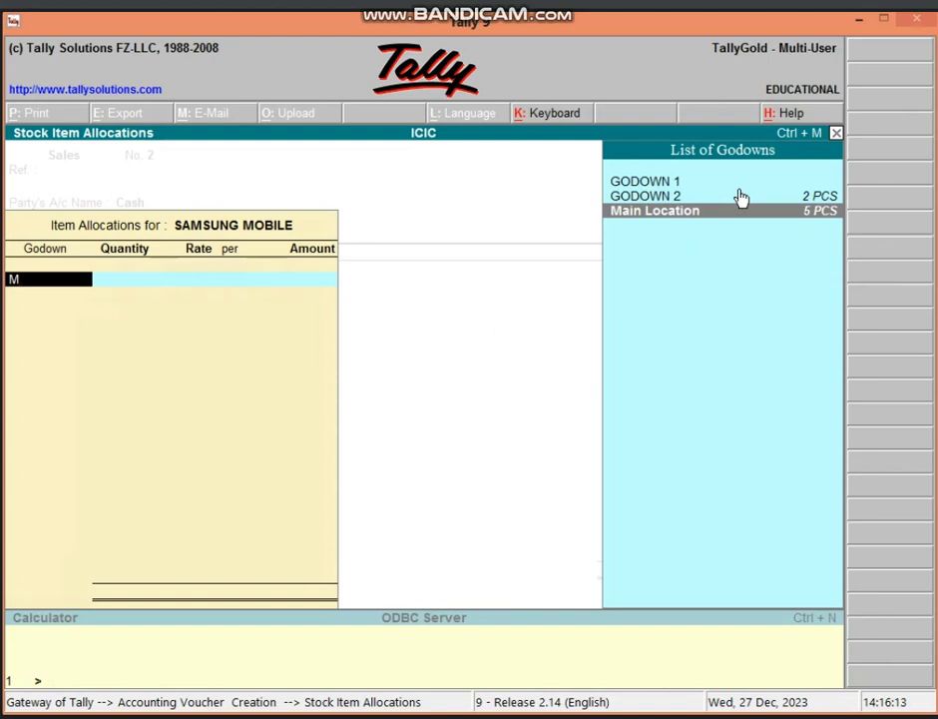
key(Return)
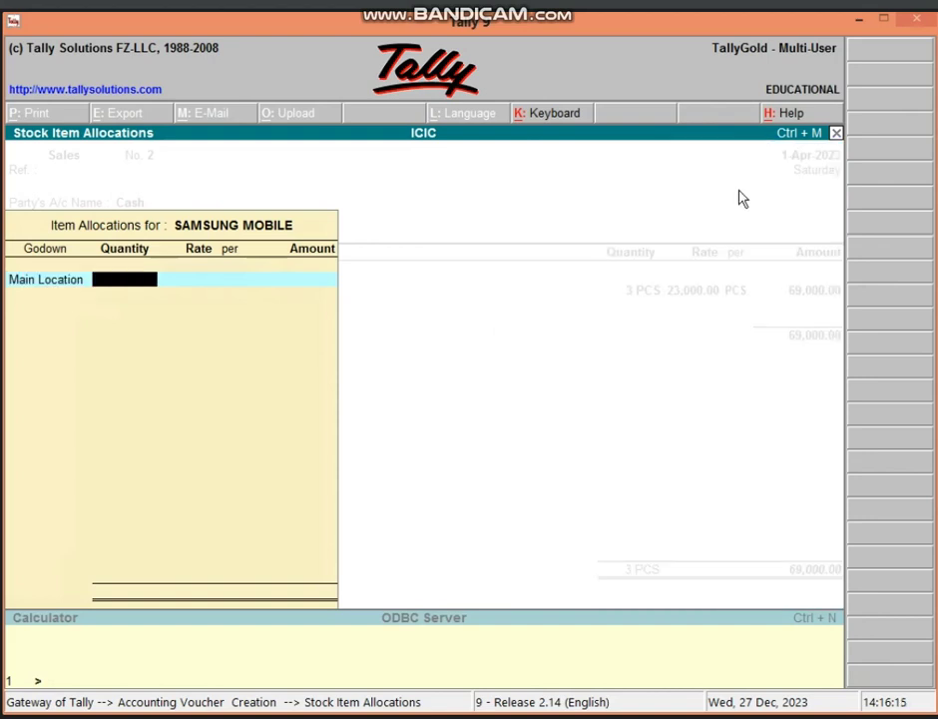
text(2)
key(Return)
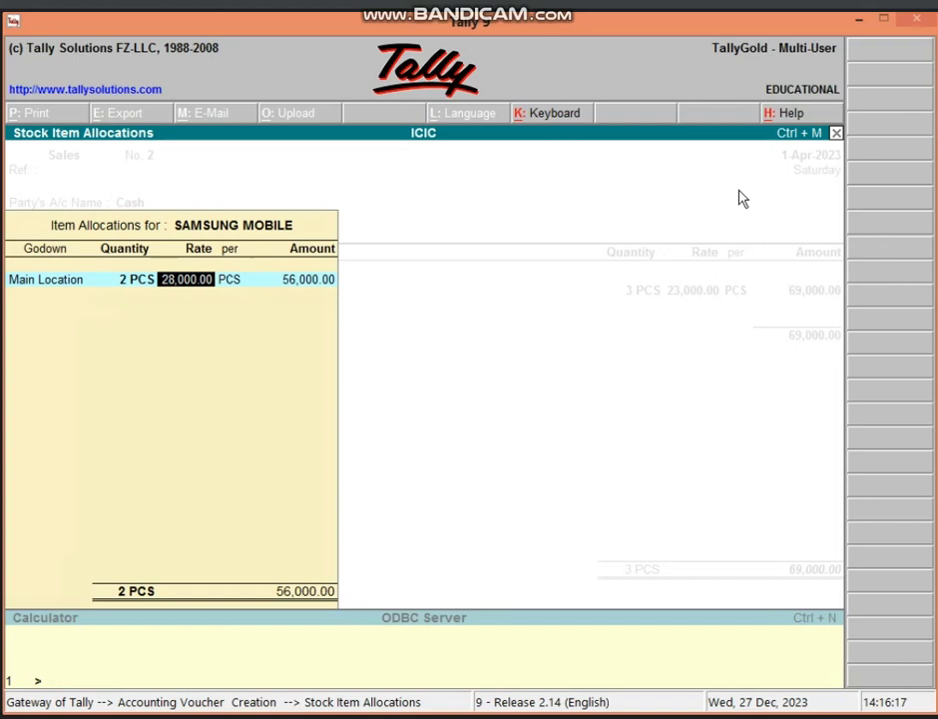
key(Return)
key(Return)
key(Return)
key(Return)
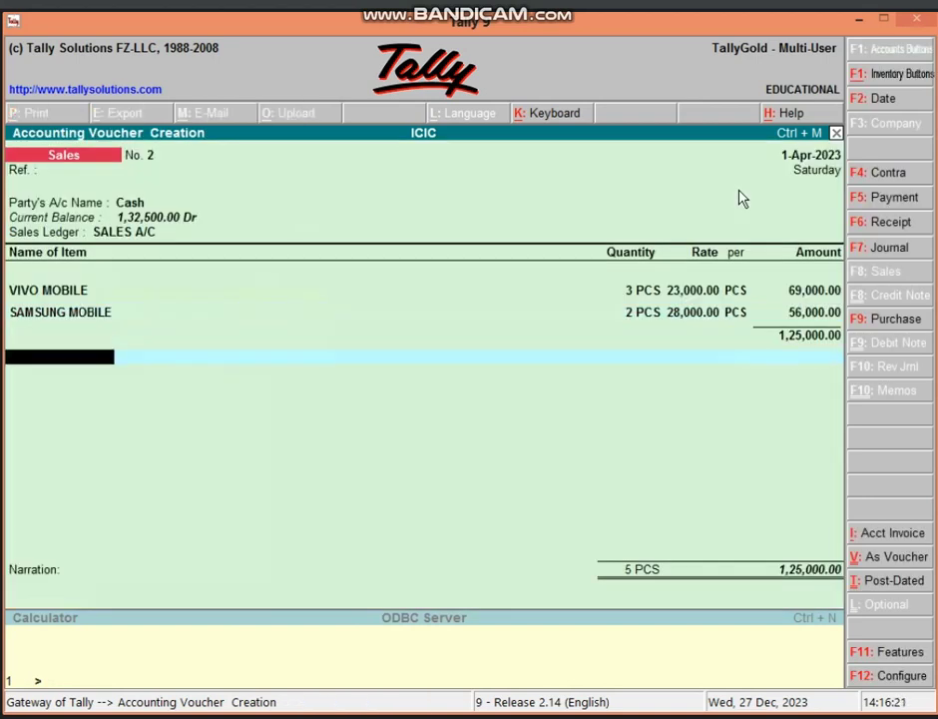
key(Return)
key(Return)
key(Return)
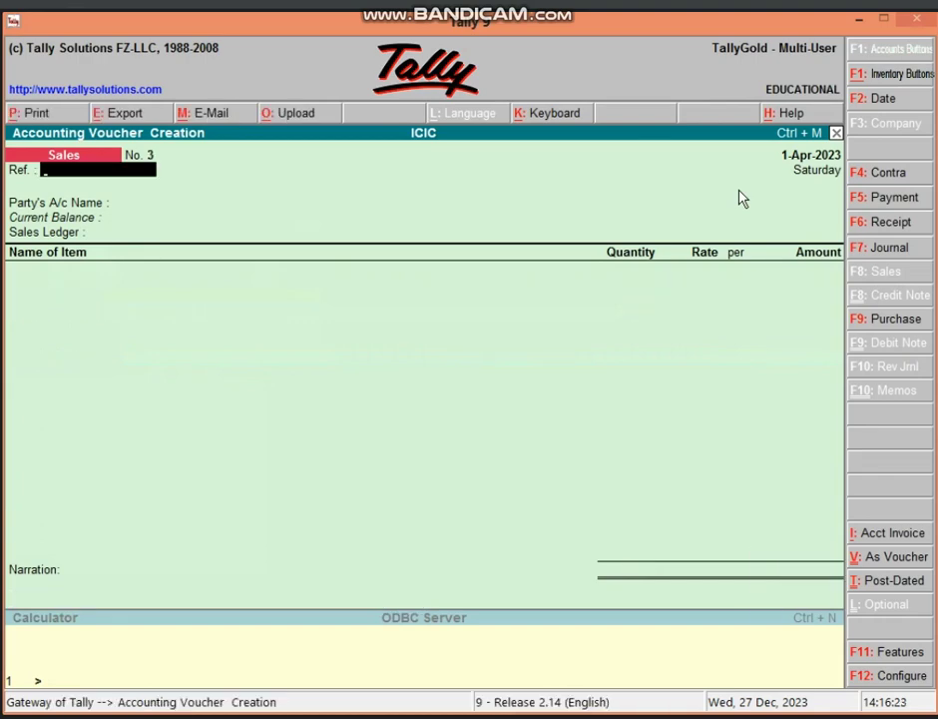
- Quit voucher entry back to the Gateway of Tally and open the Balance Sheet
key(Escape)
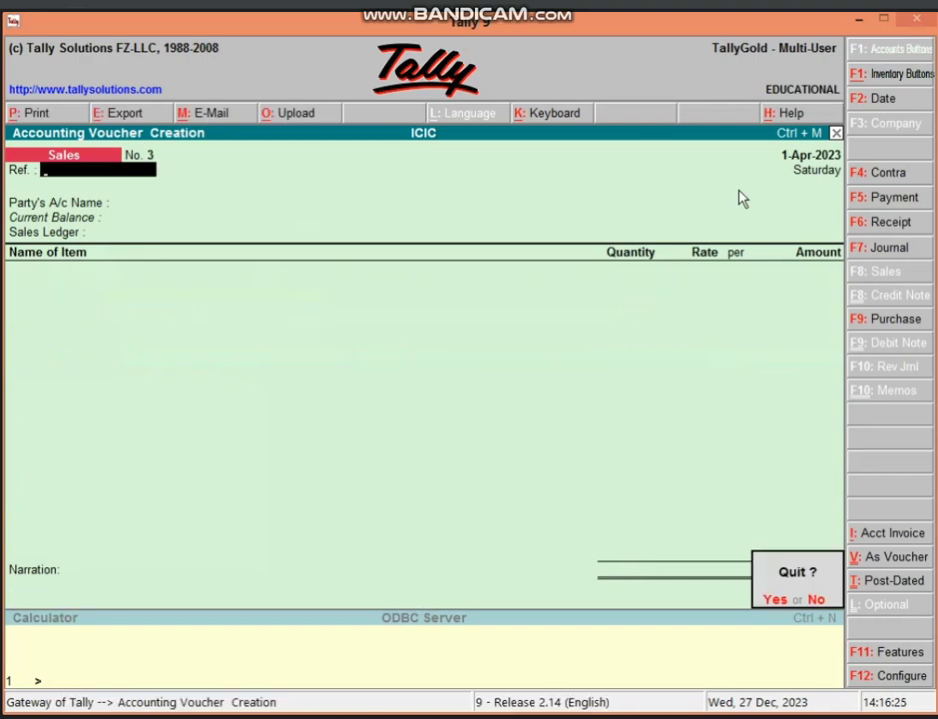
key(y)
key(Escape)
key(Escape)
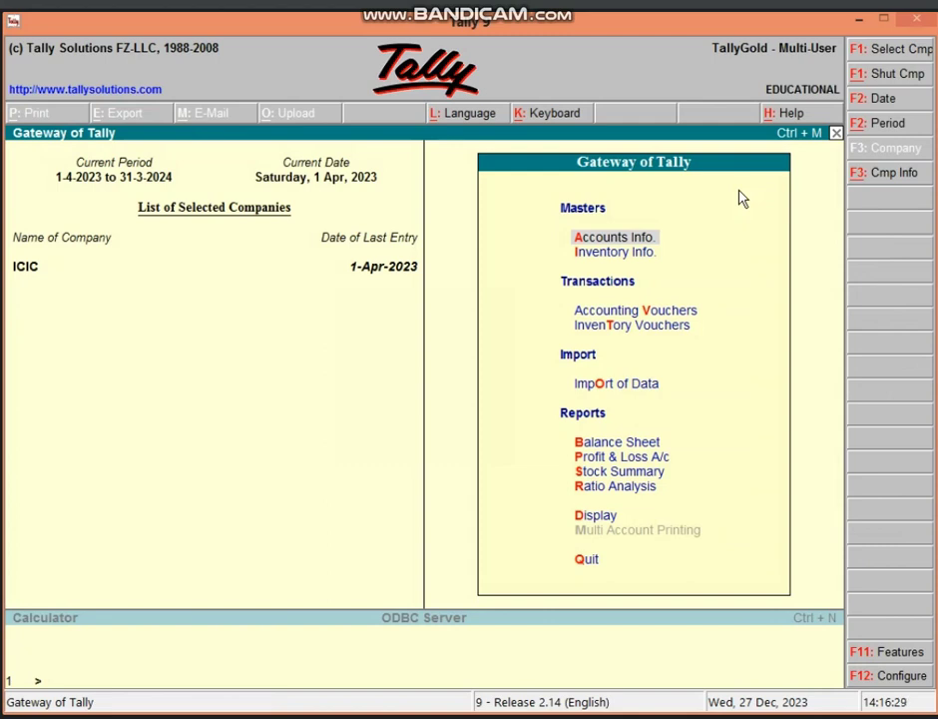
key(b)
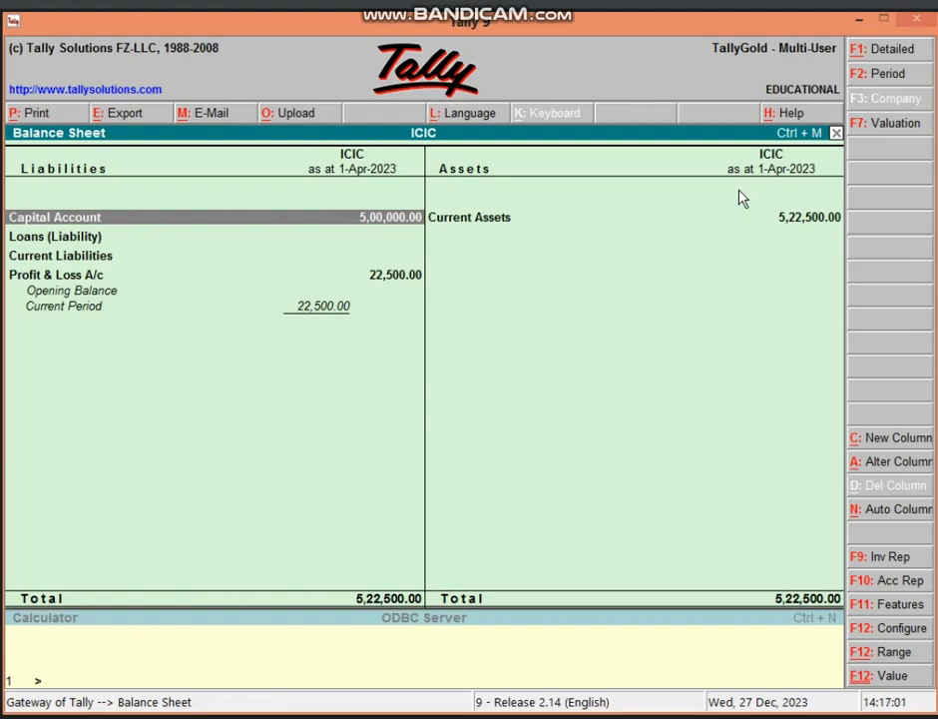
- Switch from the Balance Sheet to the Profit & Loss A/c showing nett profit 22,500.00
key(Escape)
key(p)
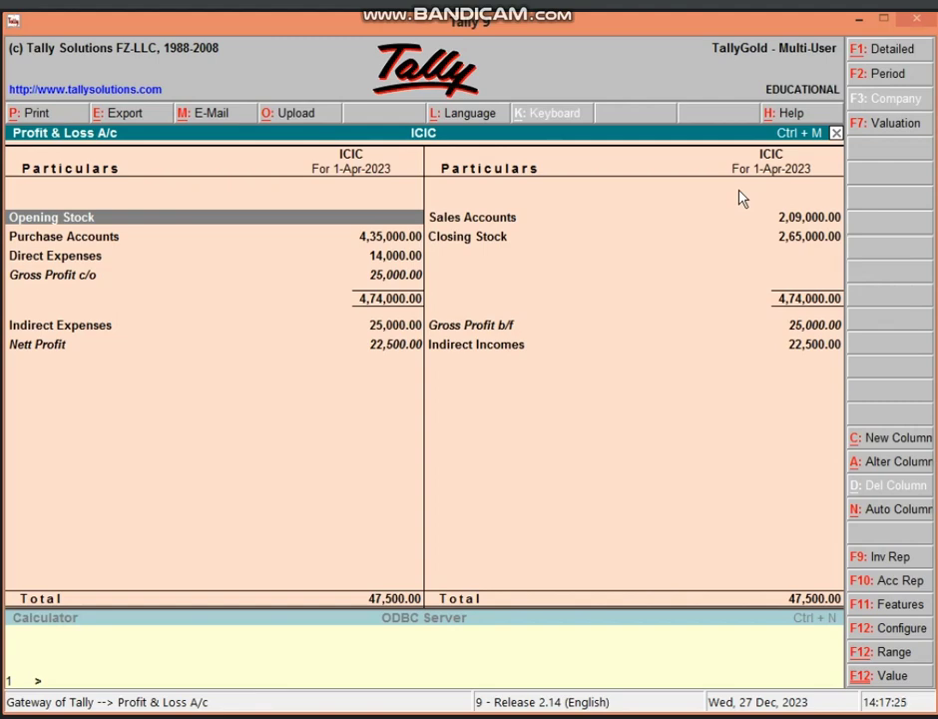
- Briefly reopen the Profit & Loss A/c, then exit to the Gateway of Tally for ICIC
key(Escape)
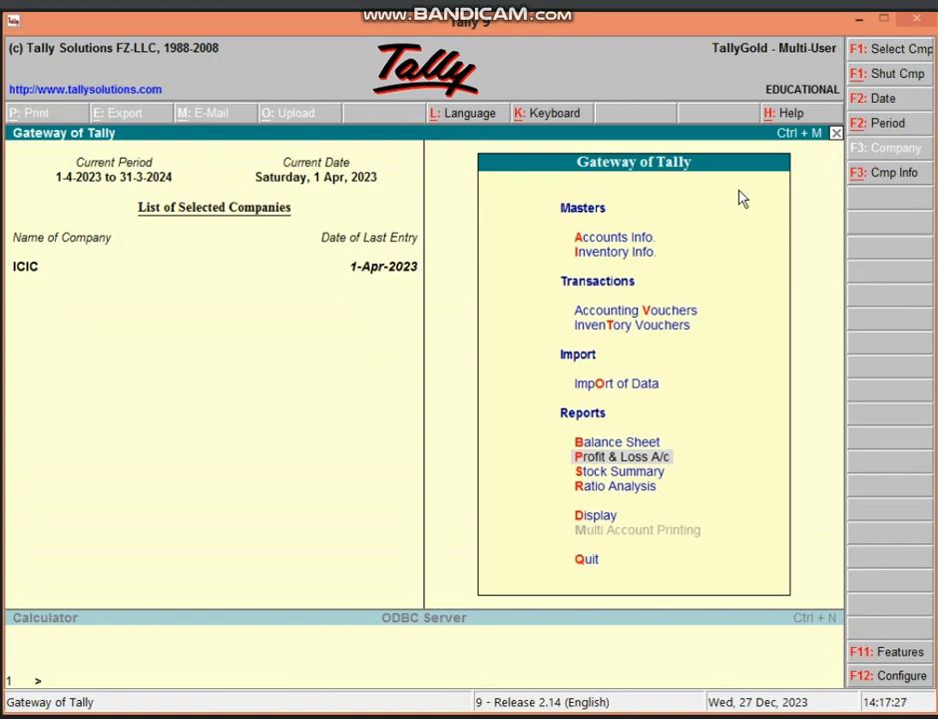
key(Return)
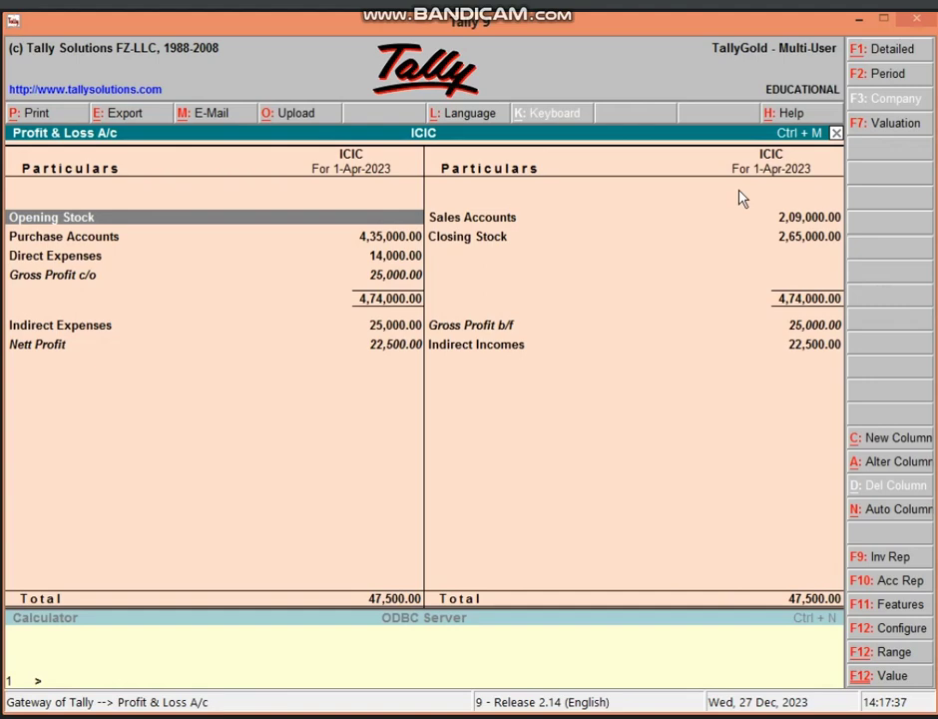
key(Escape)
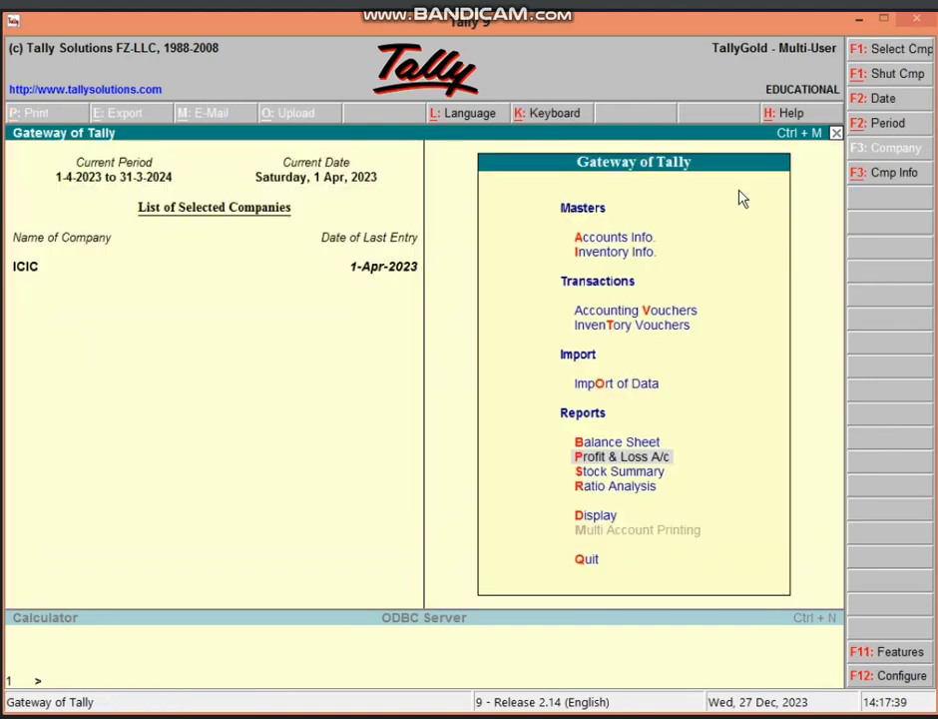